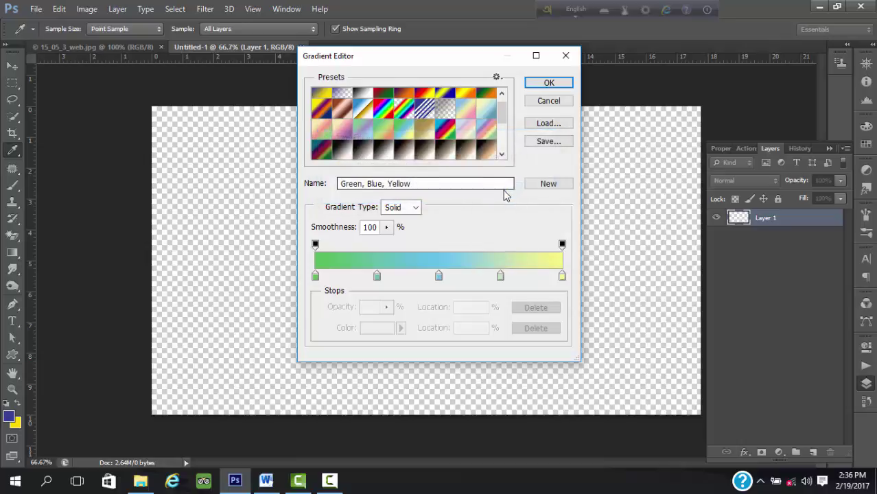
scroll(495, 164, down, 3)
click(497, 78)
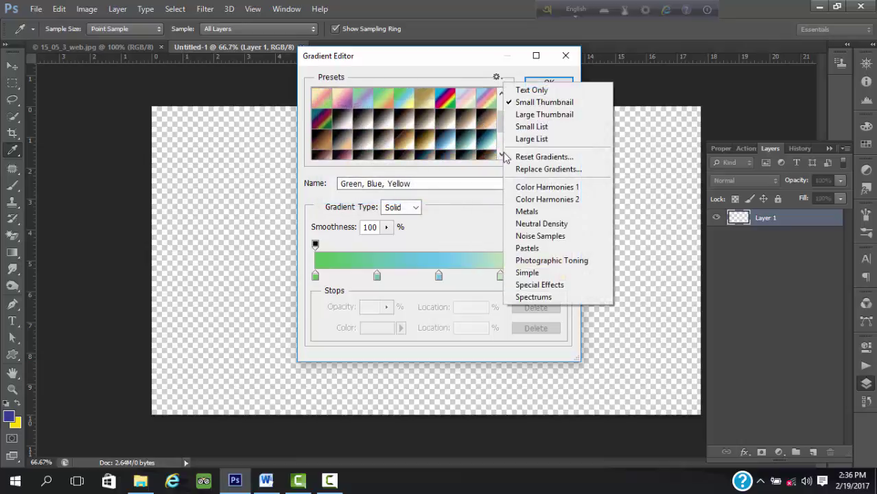
click(547, 275)
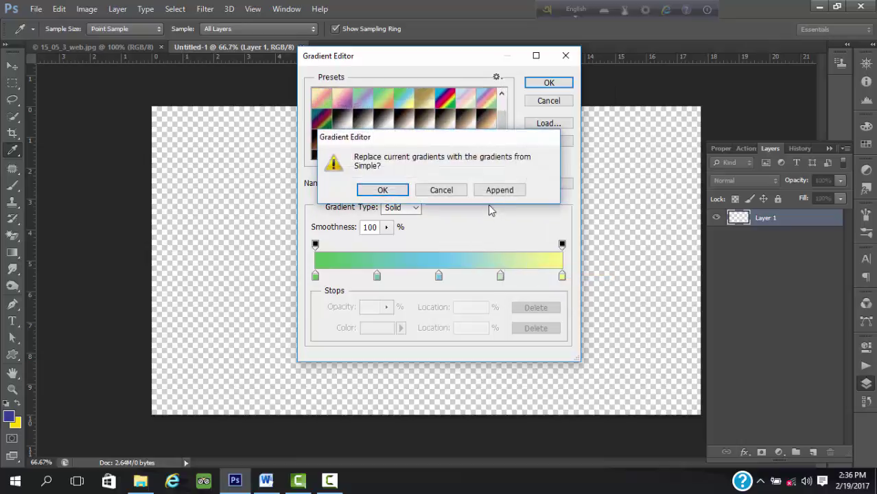
click(442, 190)
- Append the Special Effects gradient set to the current gradient presets
click(497, 77)
click(539, 285)
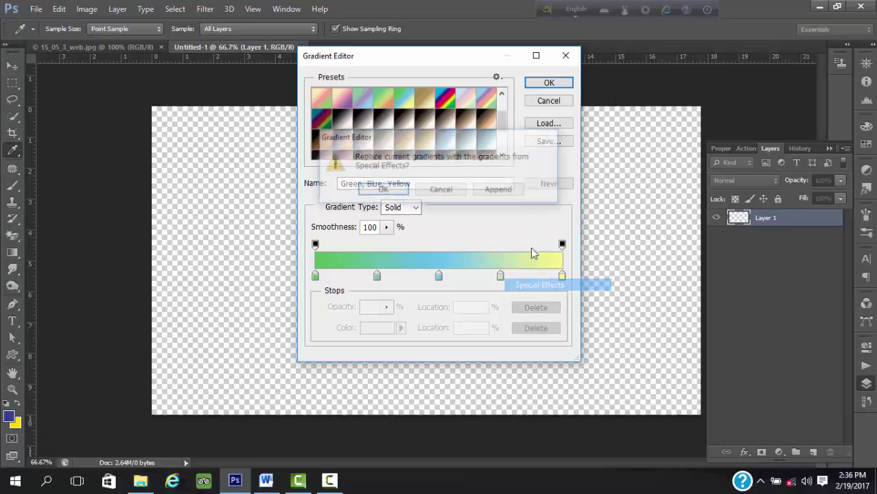
click(499, 190)
scroll(460, 125, down, 1)
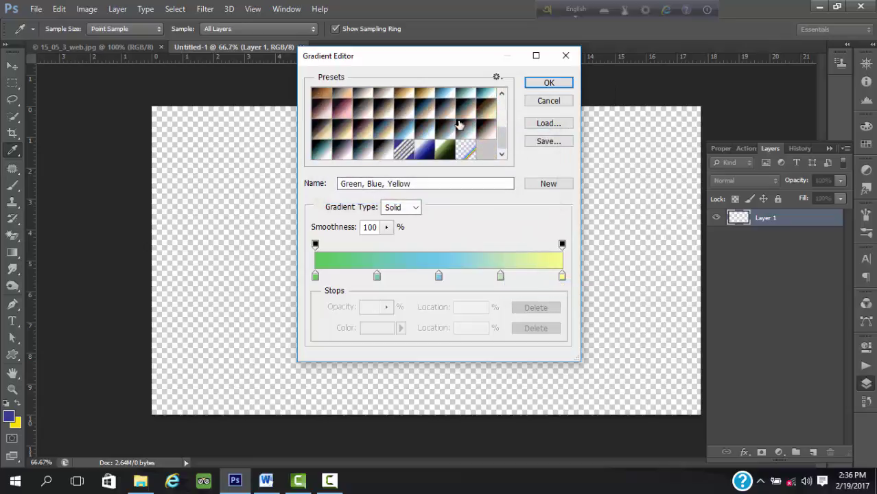
- Choose the Green, Yellow, Orange gradient preset and apply it as the active gradient
scroll(469, 147, up, 1)
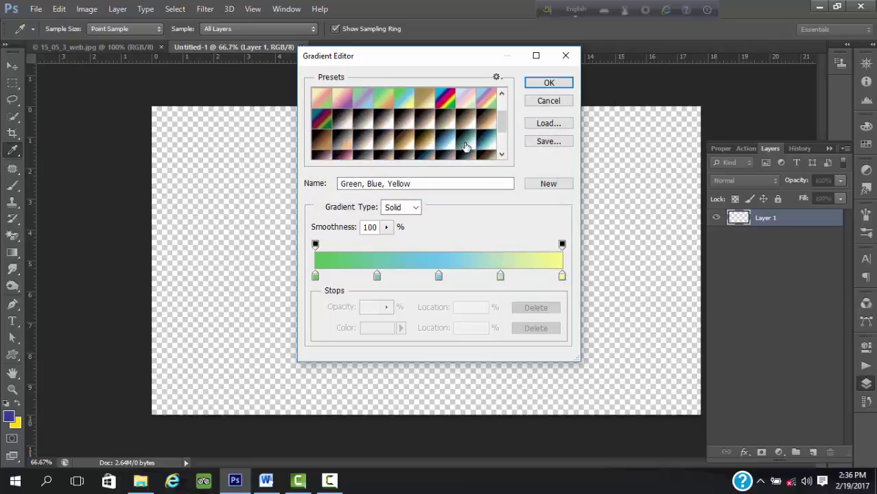
scroll(466, 146, up, 2)
click(380, 143)
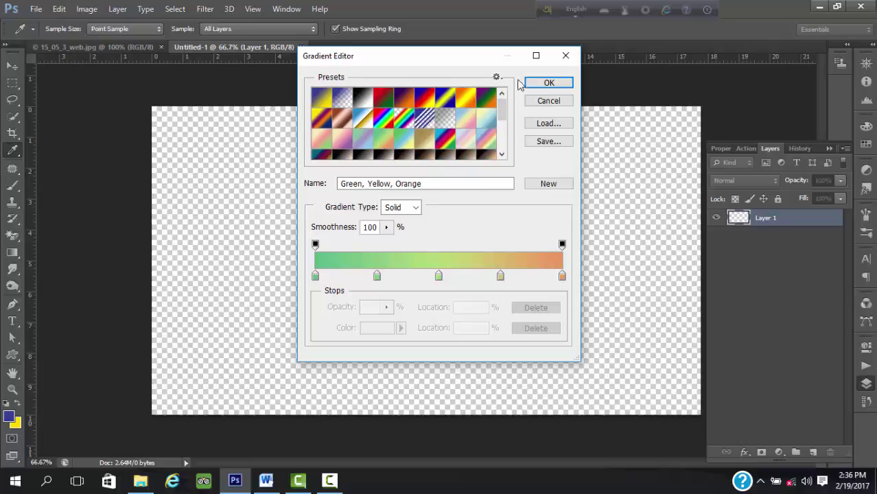
click(537, 84)
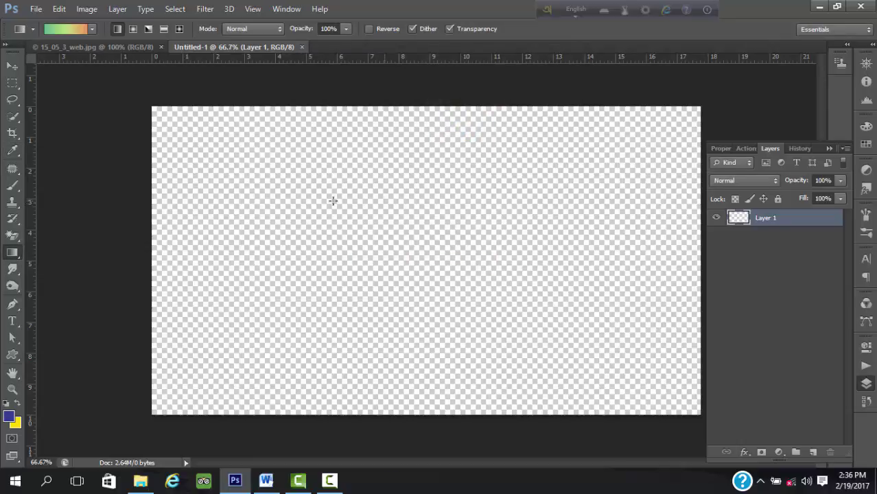
- With the Gradient Tool, fill Layer 1 with a horizontal linear gradient from left of the canvas centre to its right edge
right_click(13, 253)
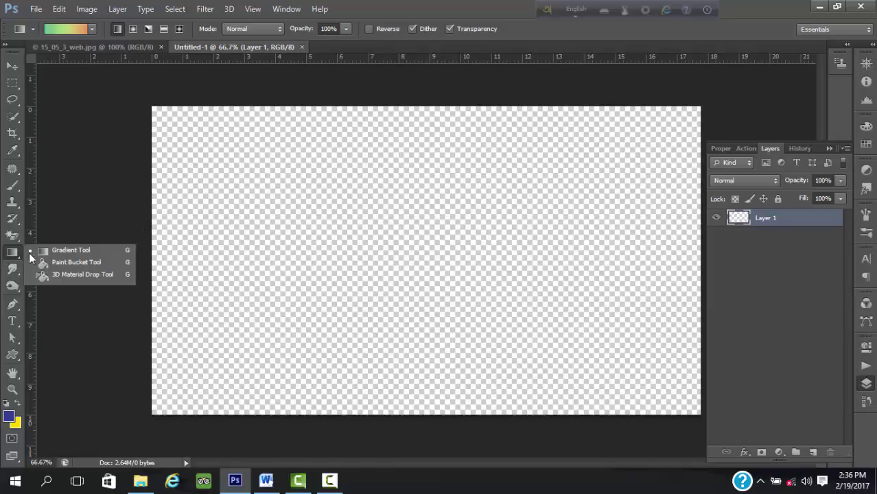
click(67, 249)
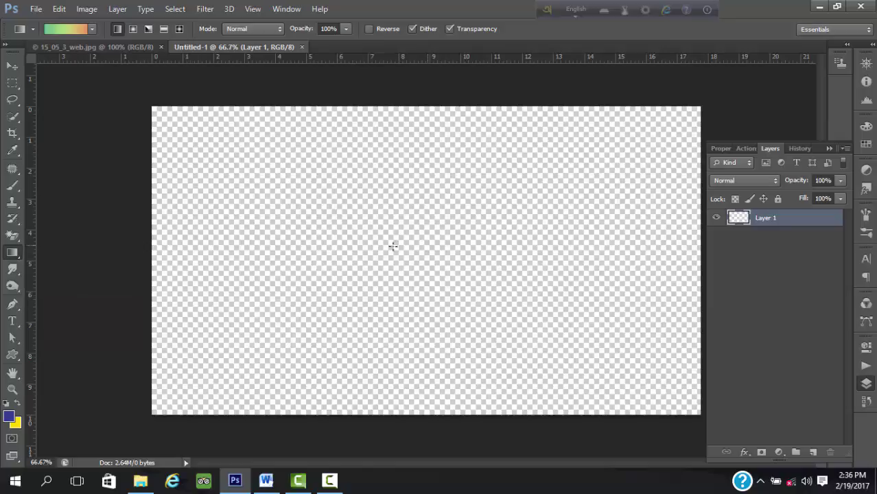
drag(341, 230, 698, 225)
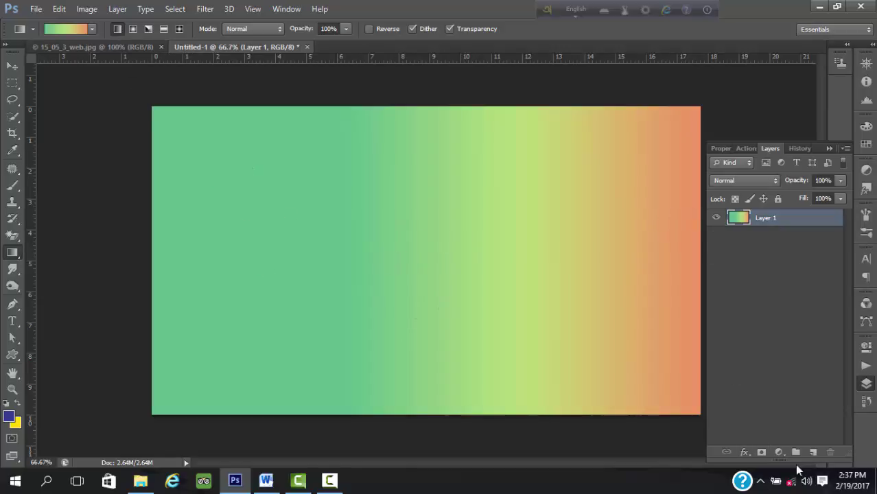
- Add a new layer above Layer 1 and hide Layer 1
click(813, 453)
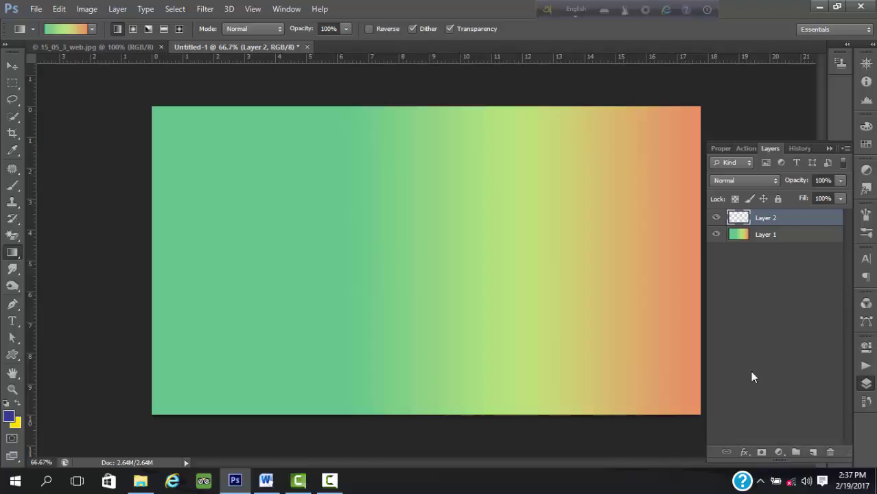
click(716, 235)
drag(438, 251, 690, 108)
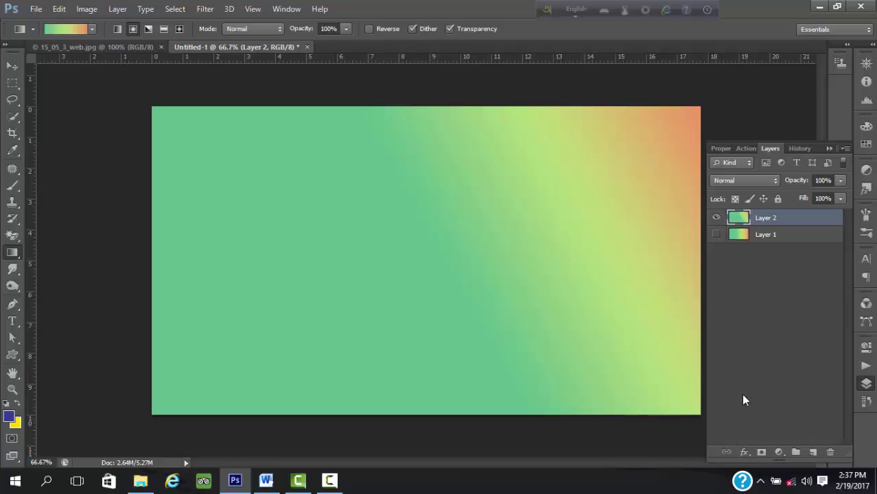
key(ctrl+z)
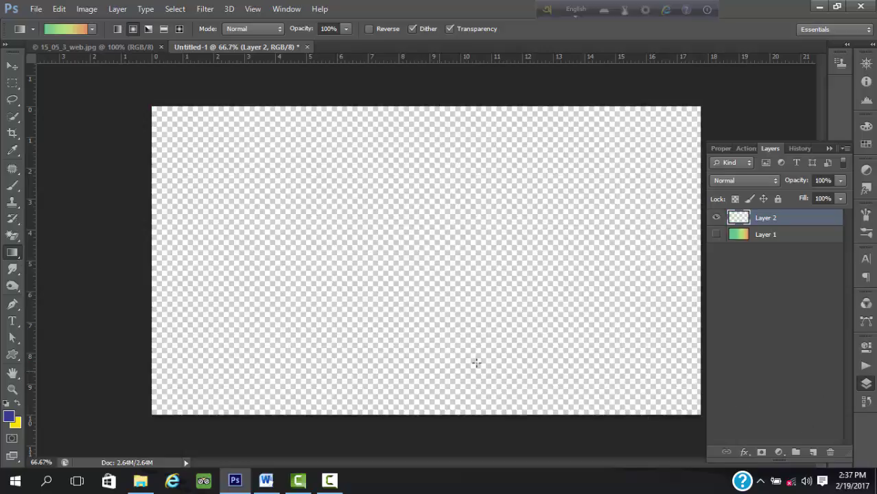
click(741, 236)
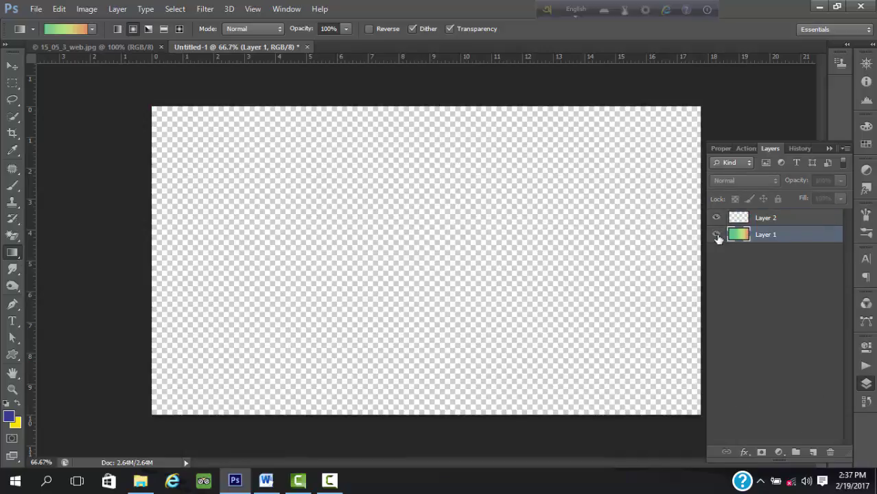
click(717, 236)
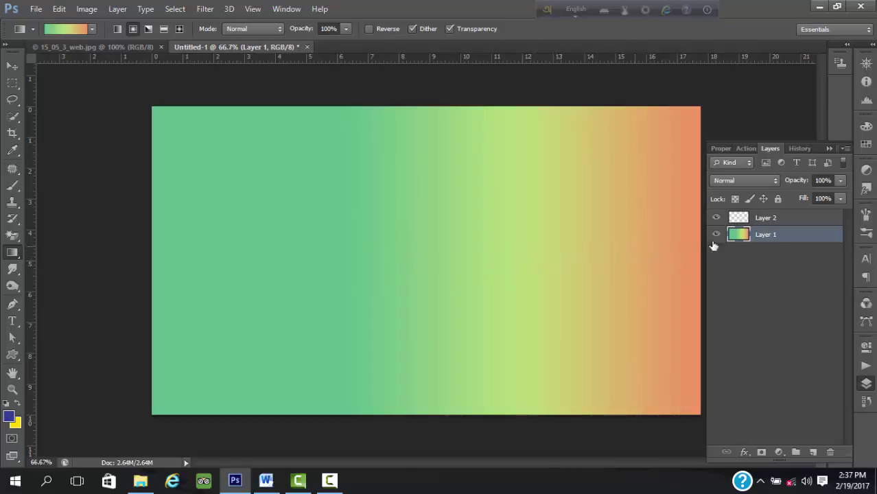
click(65, 27)
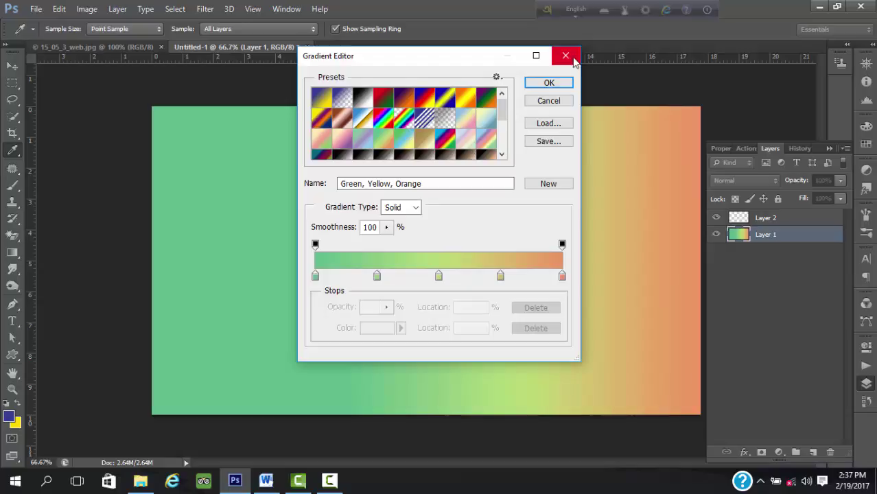
click(549, 82)
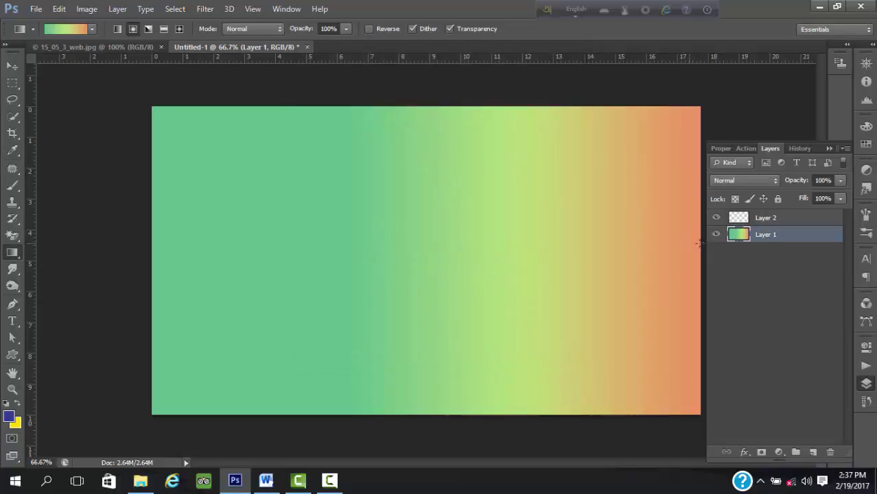
- Hide Layer 1 and fill Layer 2 with a radial gradient running from the canvas centre towards its right edge
click(739, 219)
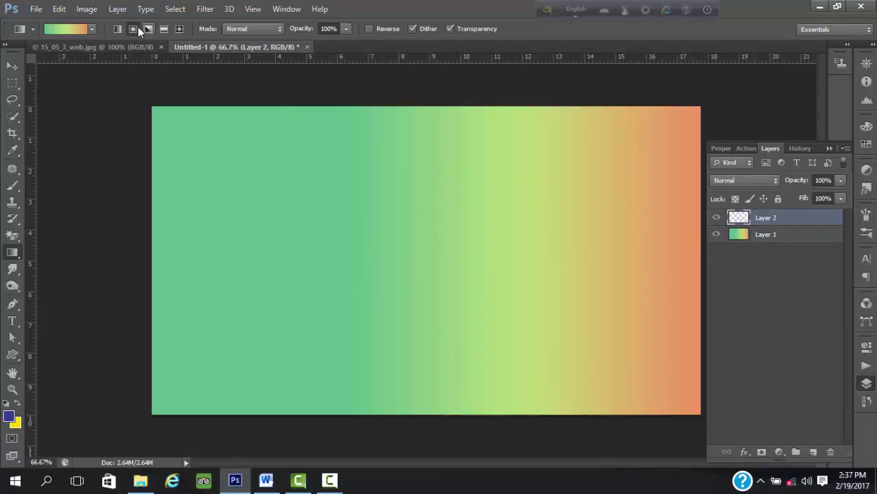
click(717, 235)
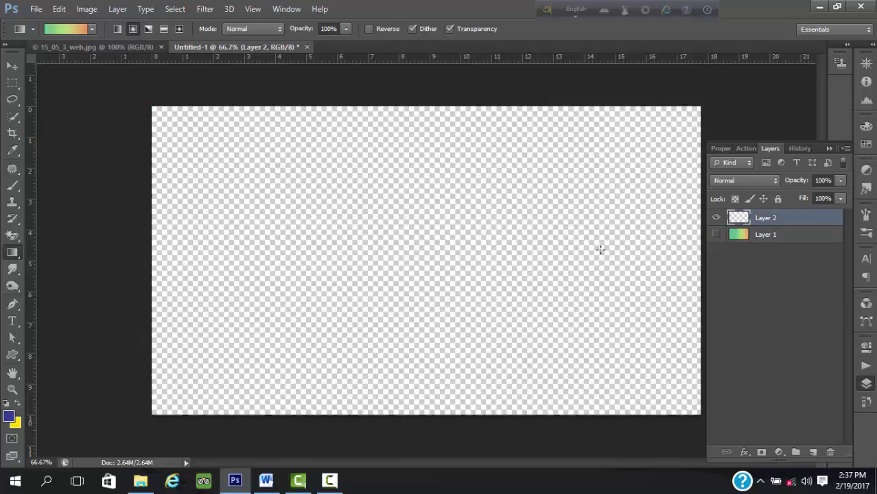
drag(433, 255, 685, 198)
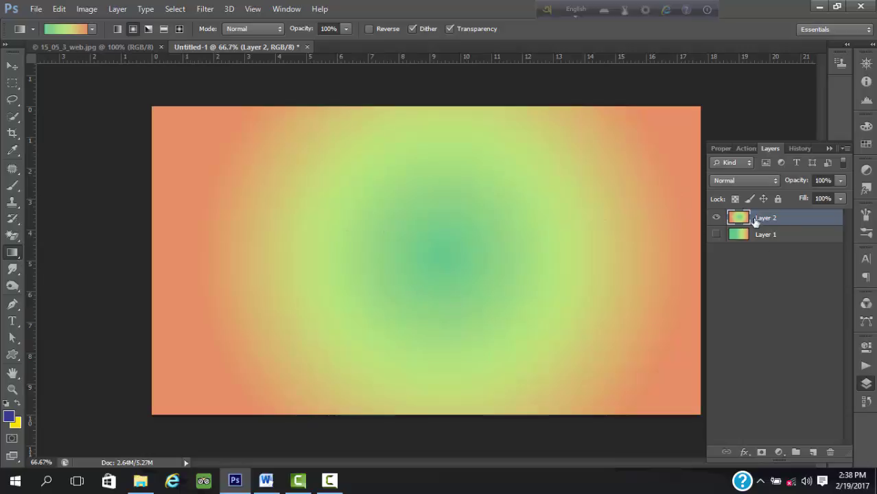
- Add a new layer, hide Layer 2, and fill the new layer with an angle gradient from the canvas centre to its right edge
click(813, 452)
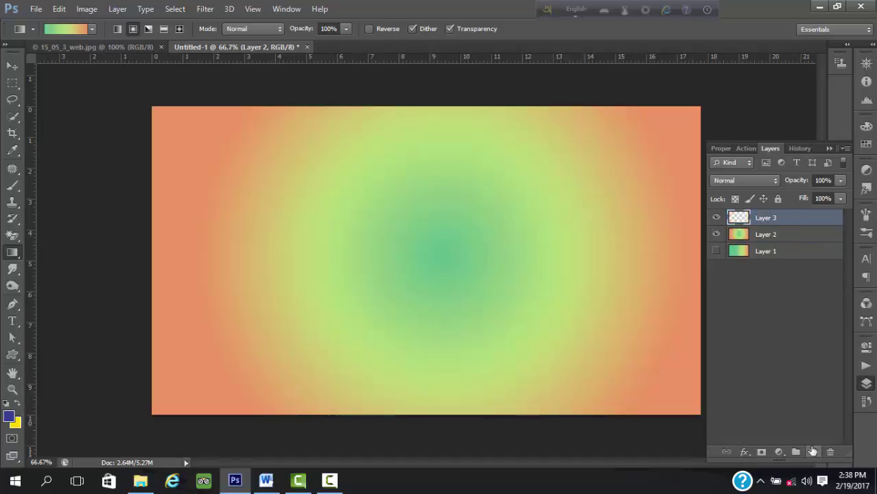
click(716, 234)
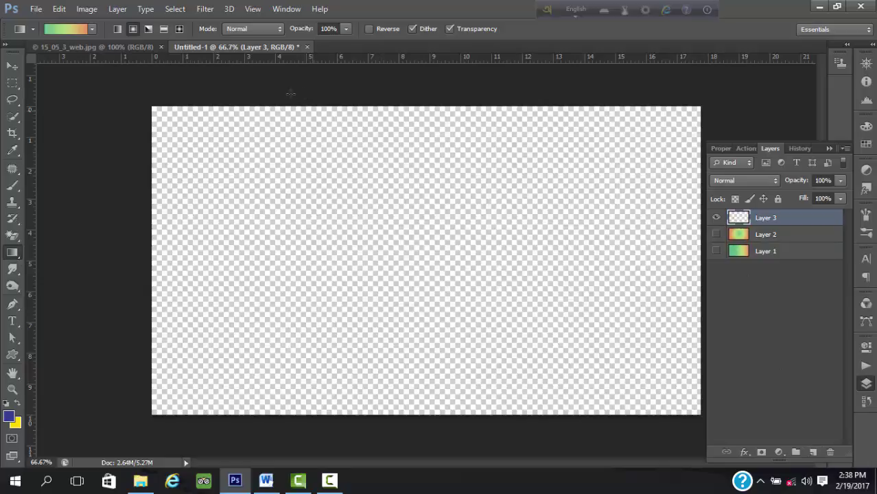
click(148, 29)
drag(419, 251, 704, 231)
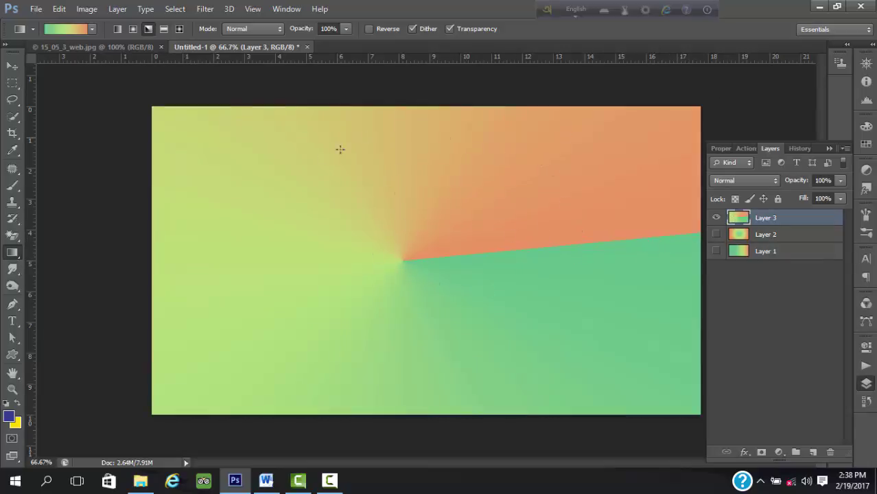
- Add a new layer, hide Layer 3, and fill the new layer with a reflected gradient from the canvas centre to its bottom edge
click(815, 453)
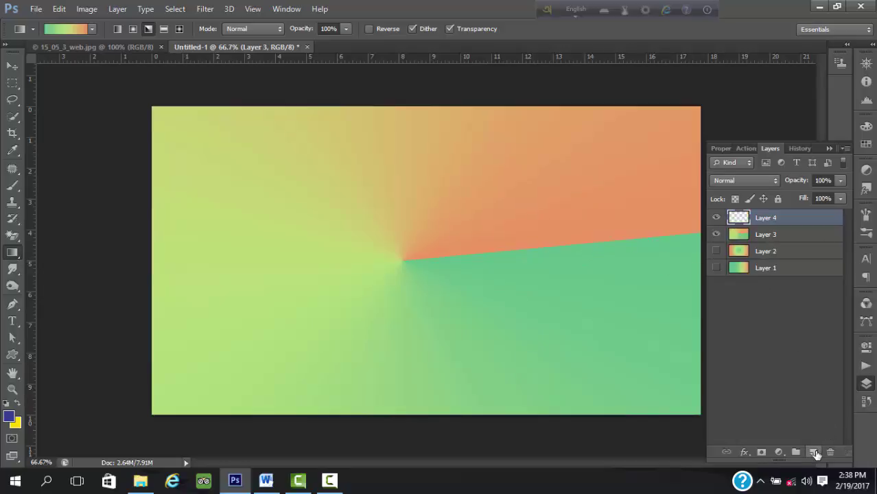
click(716, 235)
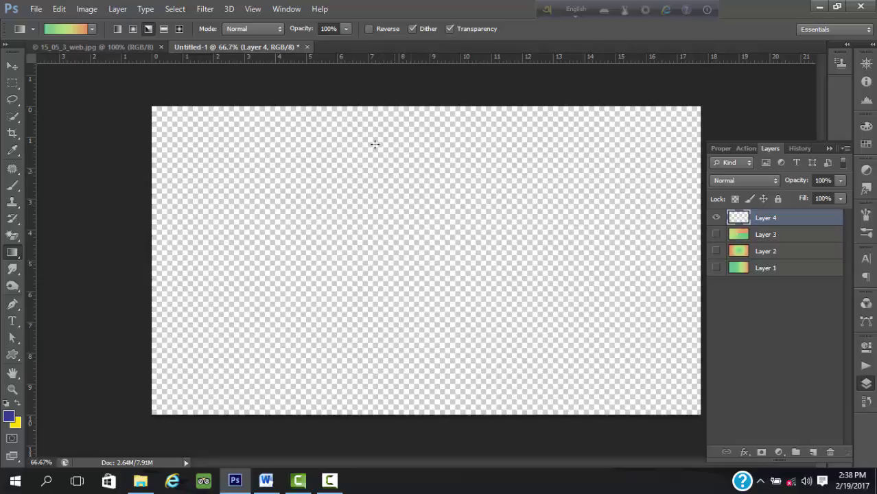
click(164, 29)
drag(426, 243, 427, 416)
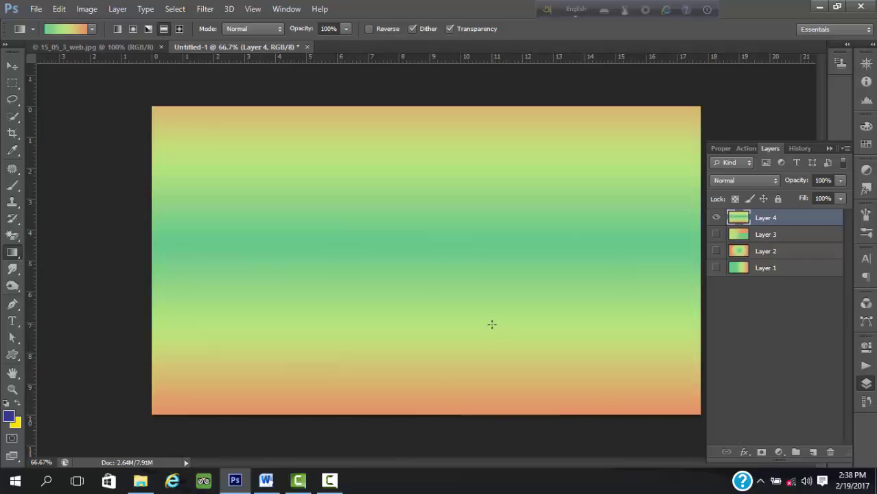
drag(472, 261, 698, 109)
drag(426, 251, 425, 413)
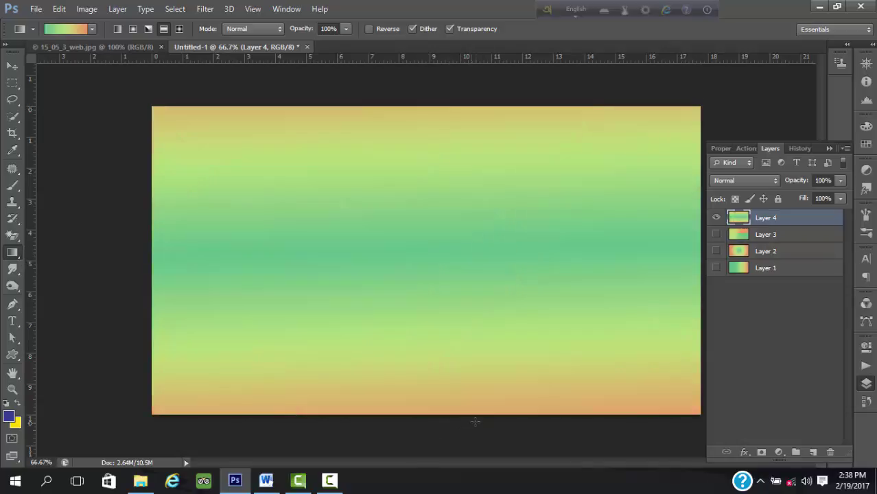
- Hide Layer 4 and fill a new layer with a diamond gradient from the canvas centre to just past its upper-right corner
click(717, 217)
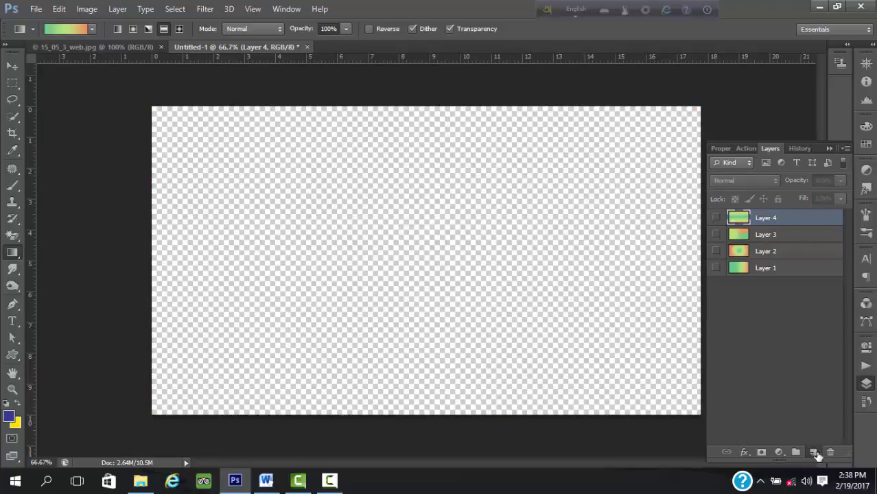
click(812, 453)
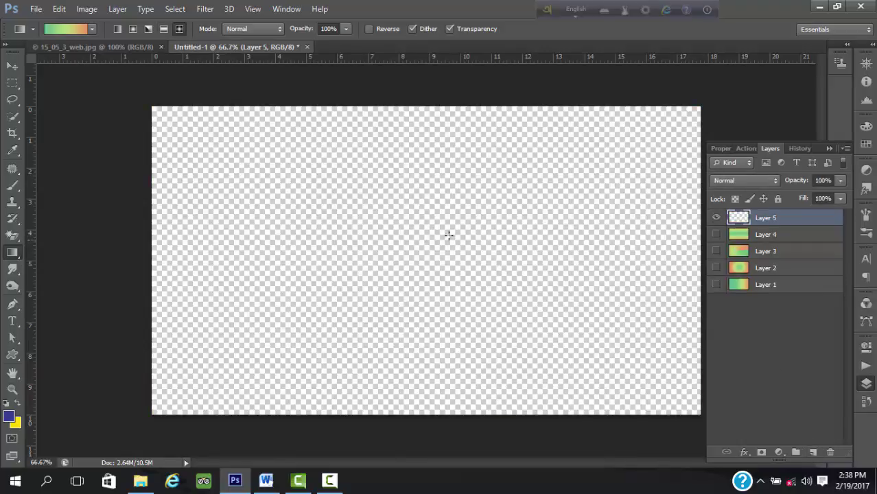
drag(448, 235, 718, 98)
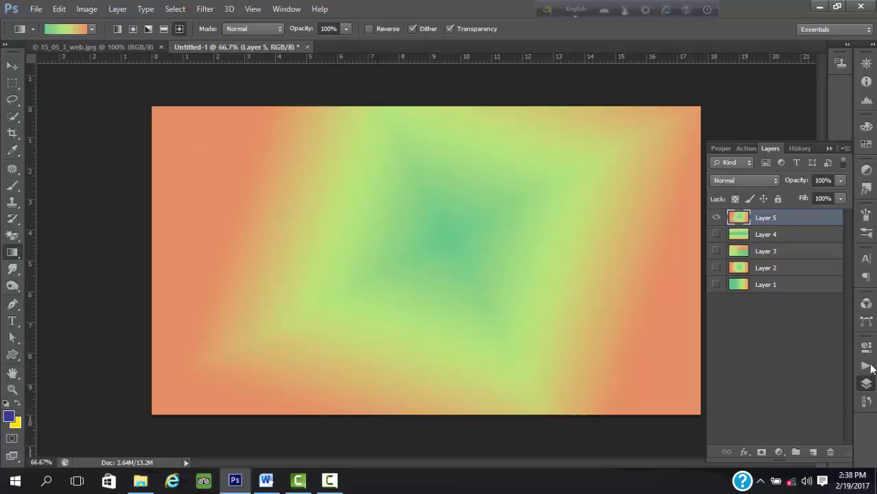
- Compare the linear, radial and diamond gradients by toggling the visibility of Layers 1, 2 and 5, leaving only Layer 5 shown
click(716, 218)
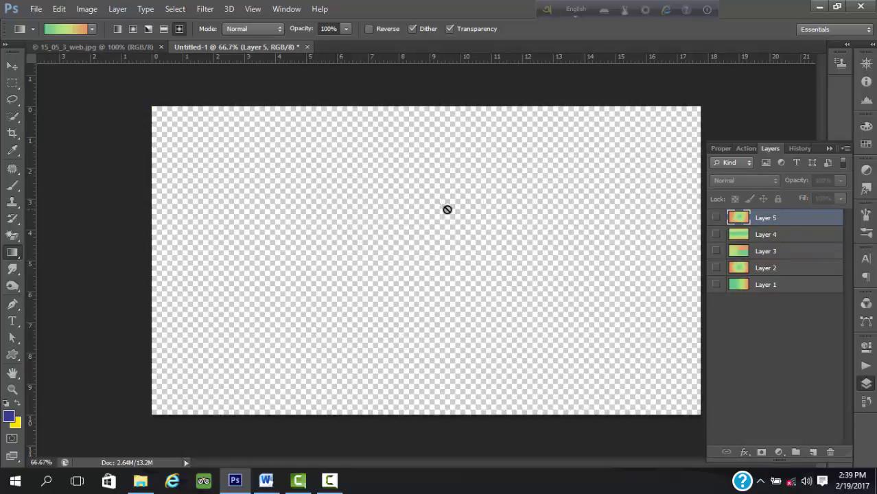
click(716, 284)
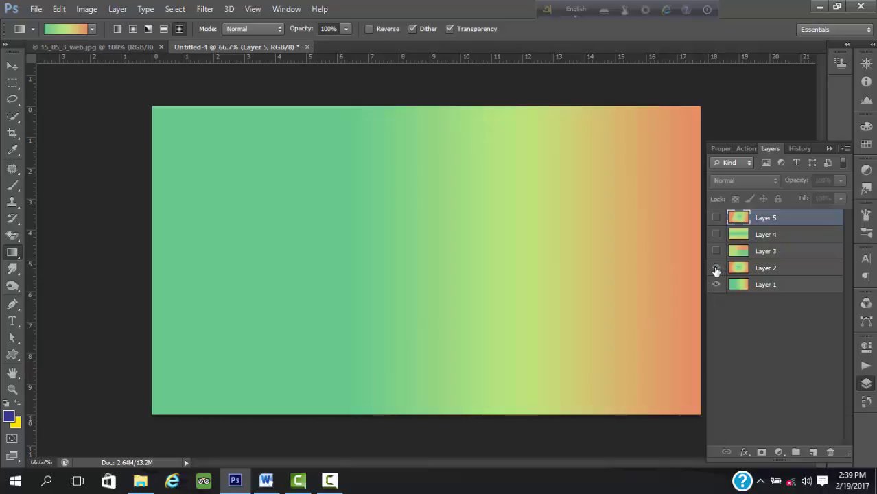
click(716, 268)
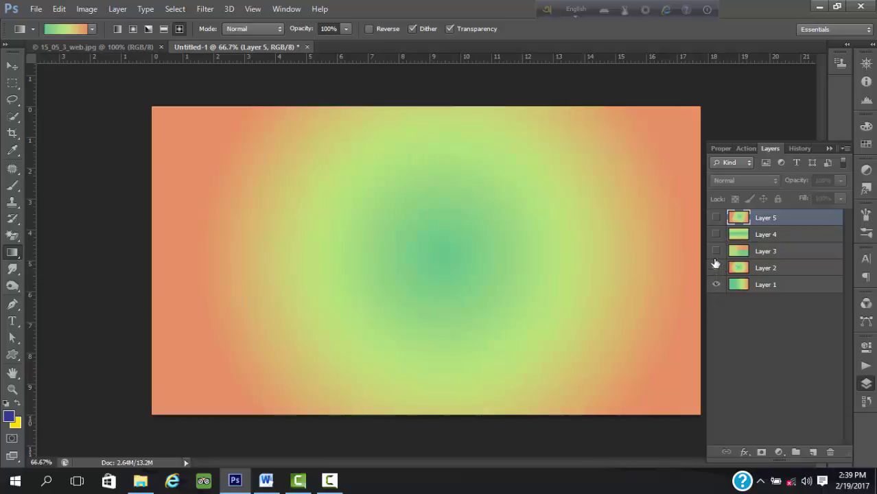
click(178, 29)
click(716, 217)
click(716, 268)
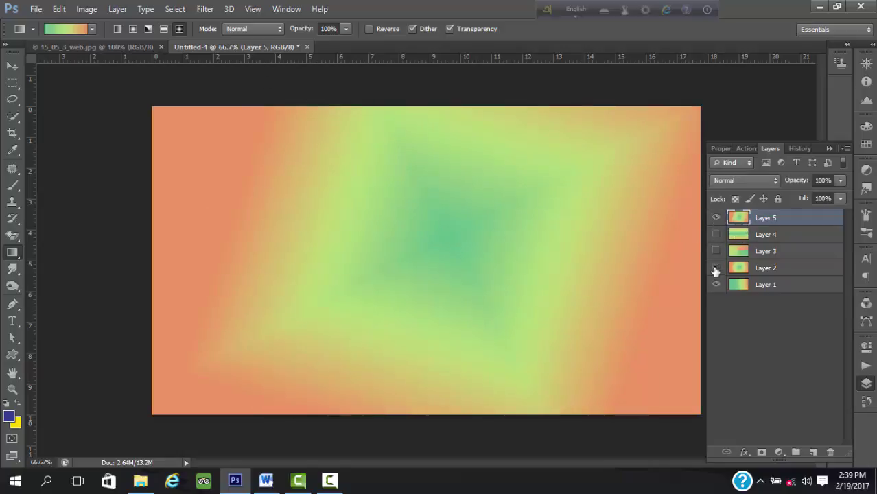
click(716, 284)
- Show the reflected, radial and linear gradient layers one at a time, leaving only Layer 1 visible and selected
click(770, 235)
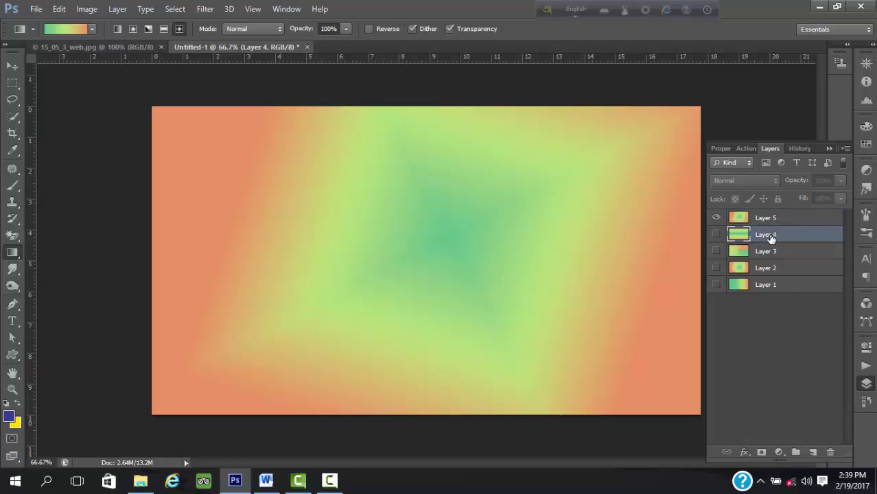
click(716, 234)
click(716, 217)
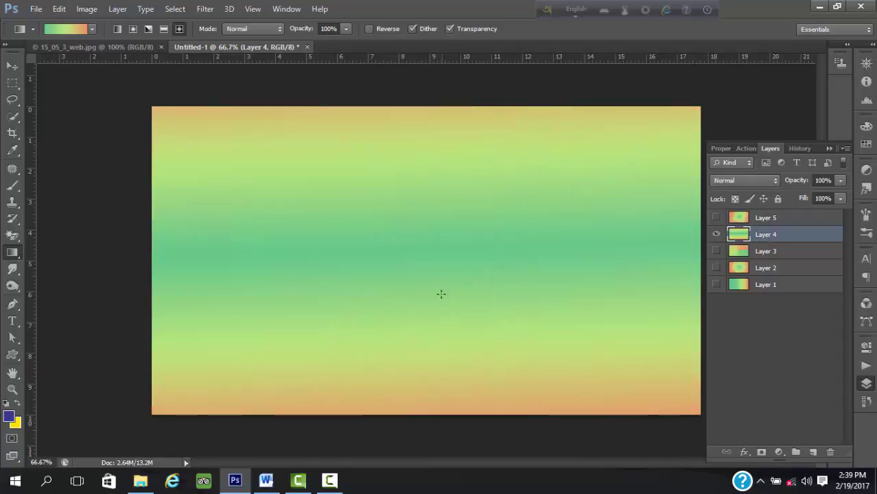
click(716, 268)
click(717, 235)
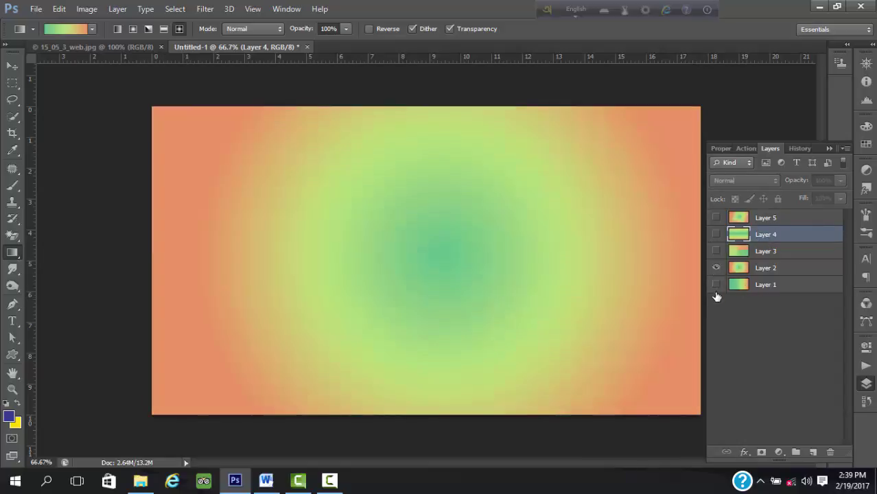
click(716, 284)
click(716, 268)
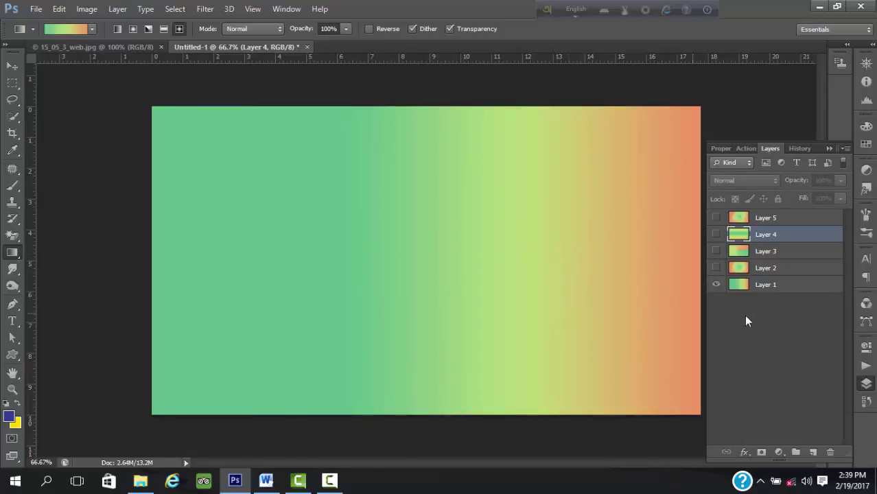
click(789, 286)
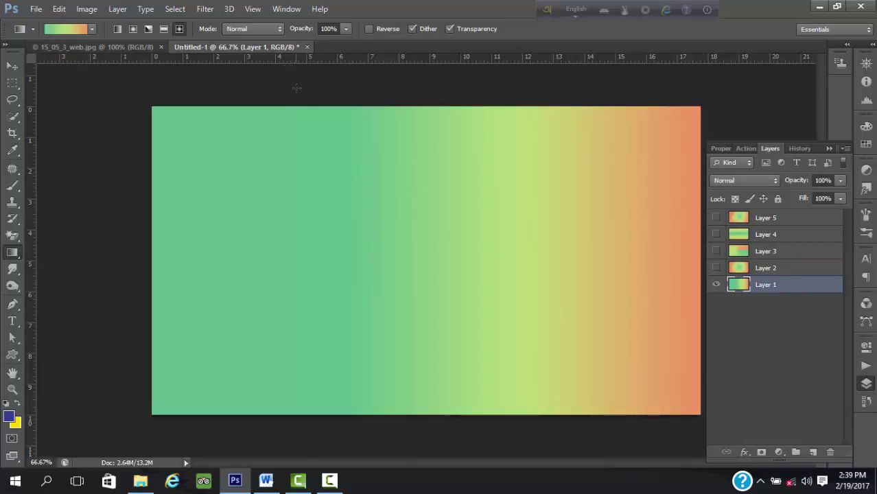
- View the poppy photo in the 15_05_3_web.jpg document
click(108, 46)
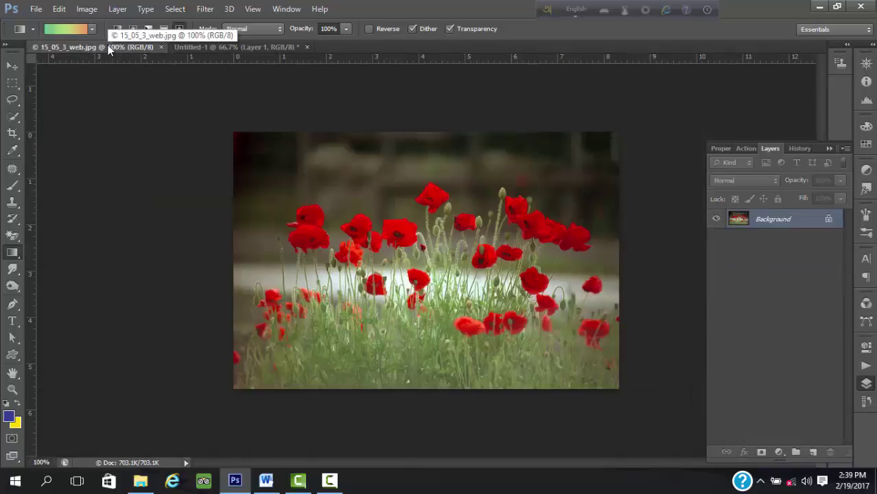
click(866, 386)
click(865, 387)
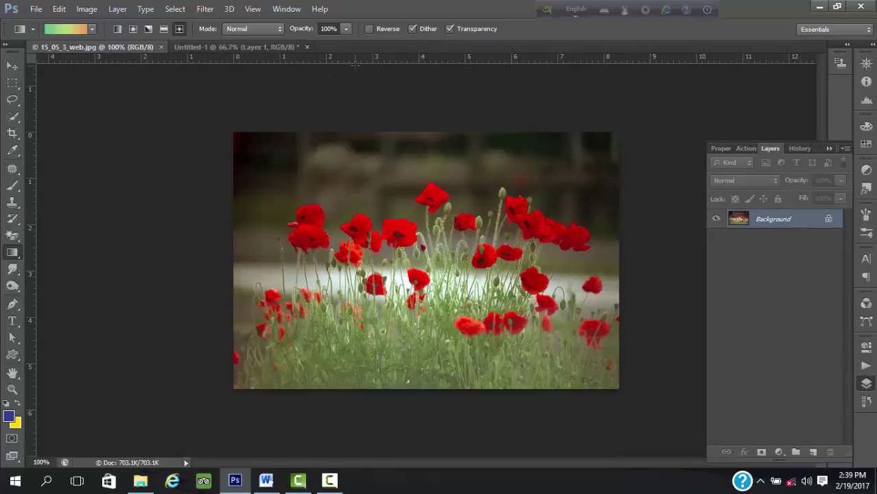
- Return to the Untitled-1 document and delete Layers 2 through 5, keeping only Layer 1
click(266, 44)
click(763, 218)
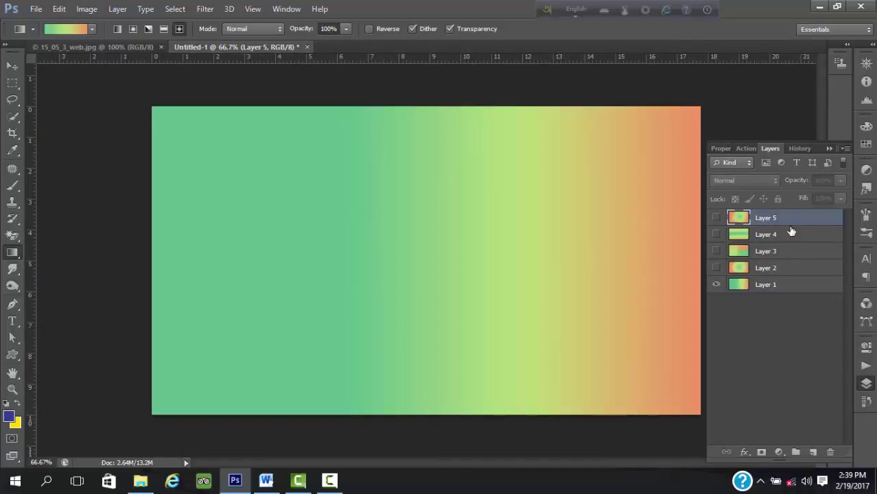
shift+click(797, 273)
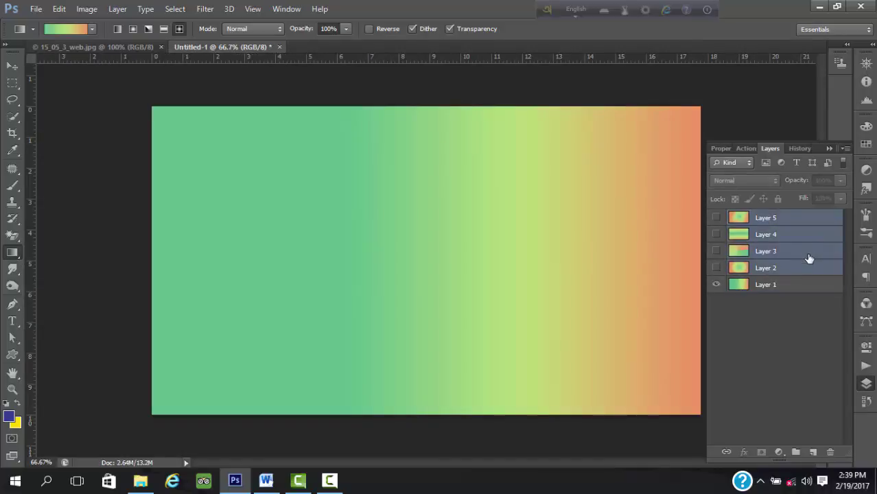
drag(809, 256, 831, 452)
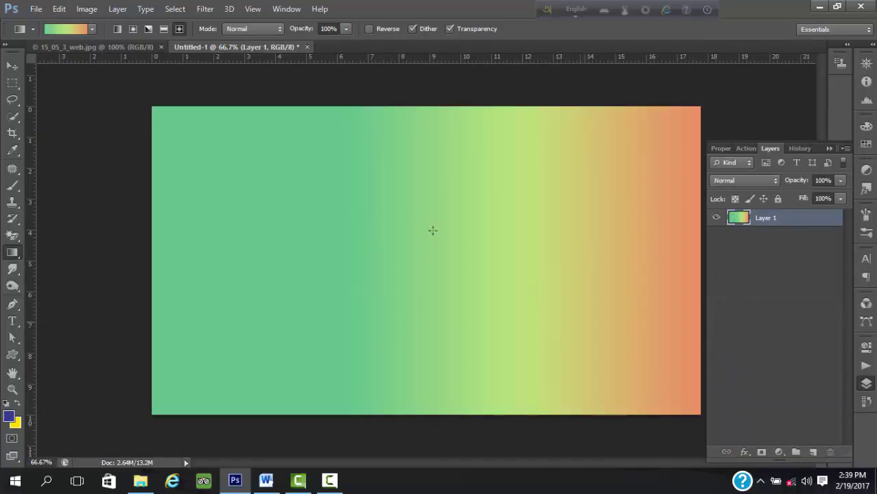
- Copy the poppy photo from 15_05_3_web.jpg into the Untitled-1 document using the Move tool
click(86, 9)
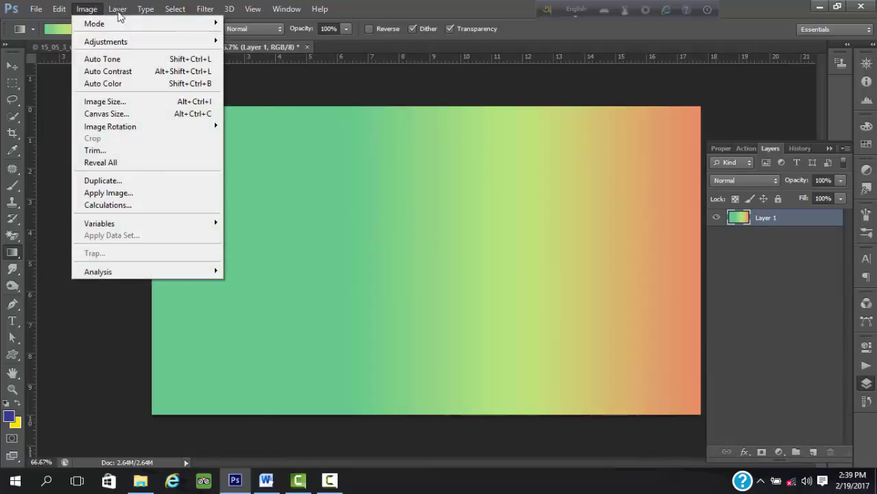
click(307, 71)
click(116, 50)
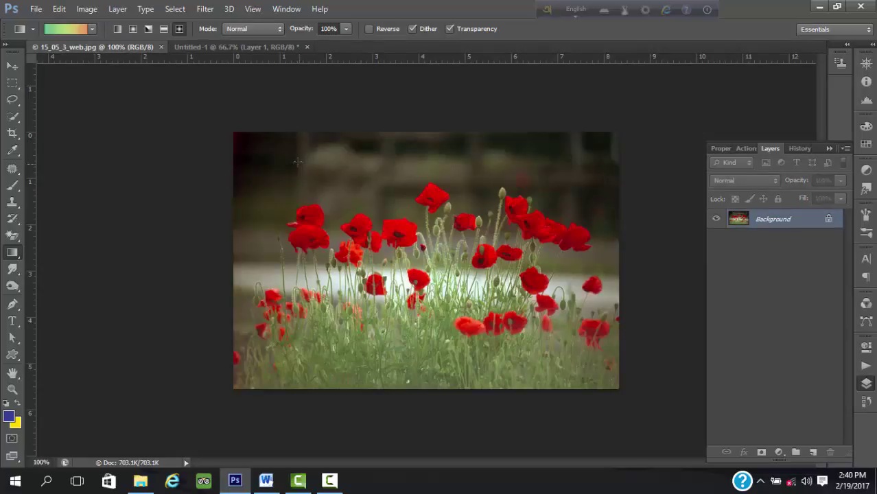
click(12, 66)
drag(426, 265, 263, 183)
- Scale the poppy photo layer to 218% and position it so it covers the whole canvas
key(ctrl+t)
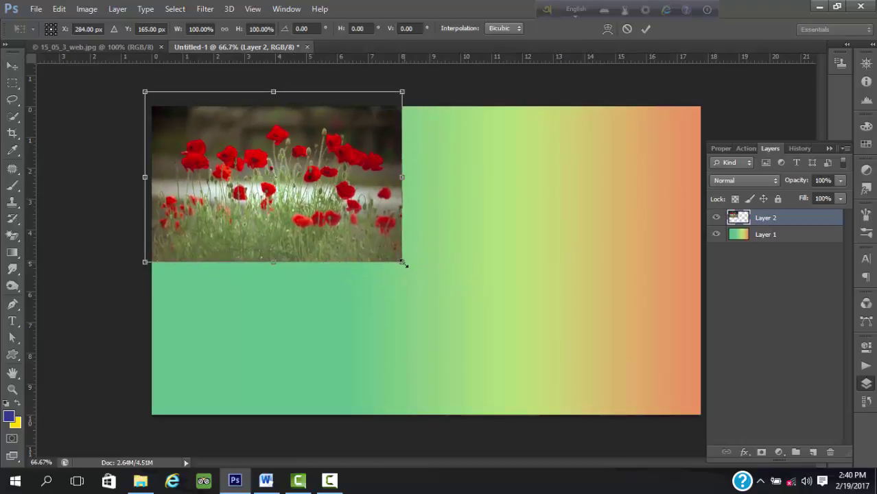
drag(402, 262, 734, 427)
drag(470, 308, 479, 281)
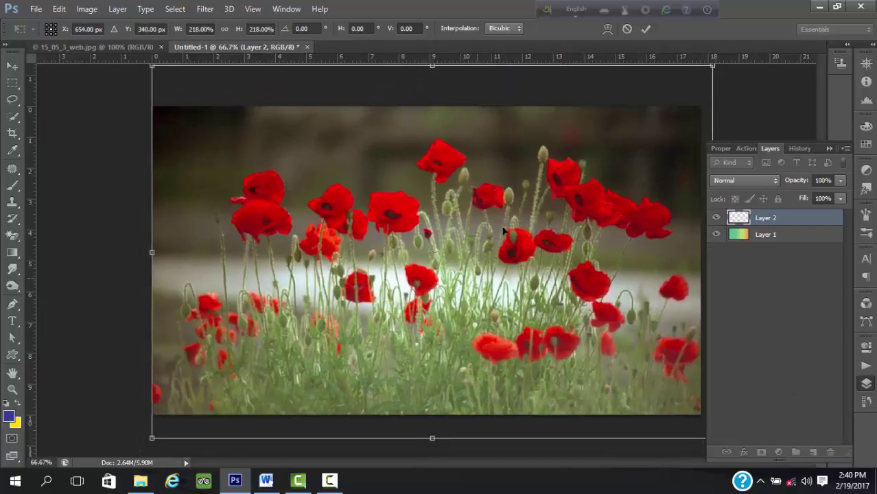
click(646, 29)
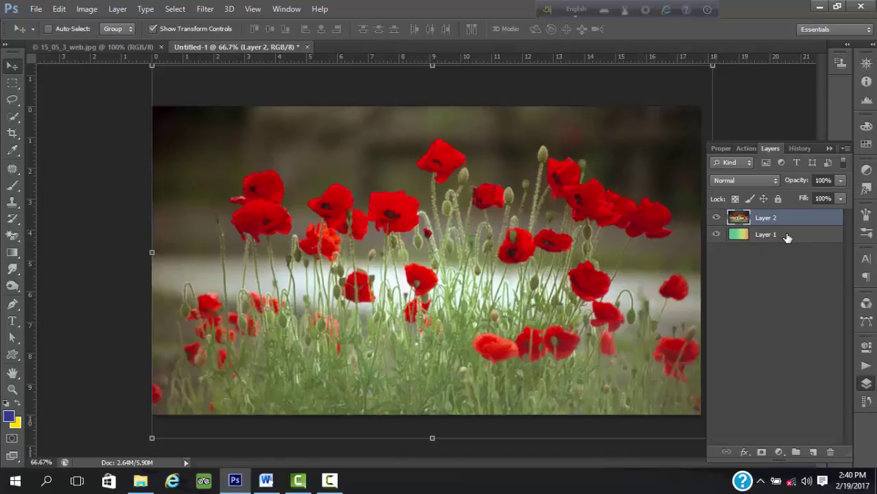
- Move the gradient layer above the poppy photo layer and check the original photo in its own document
drag(787, 235, 786, 213)
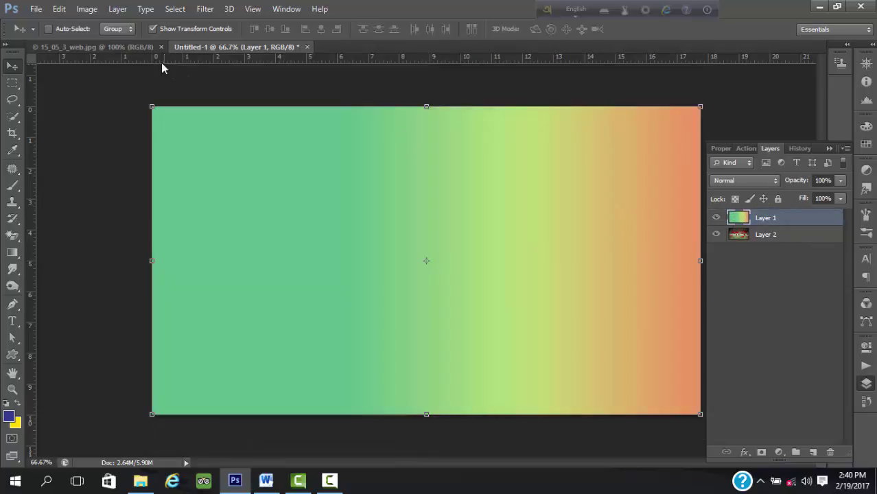
click(121, 46)
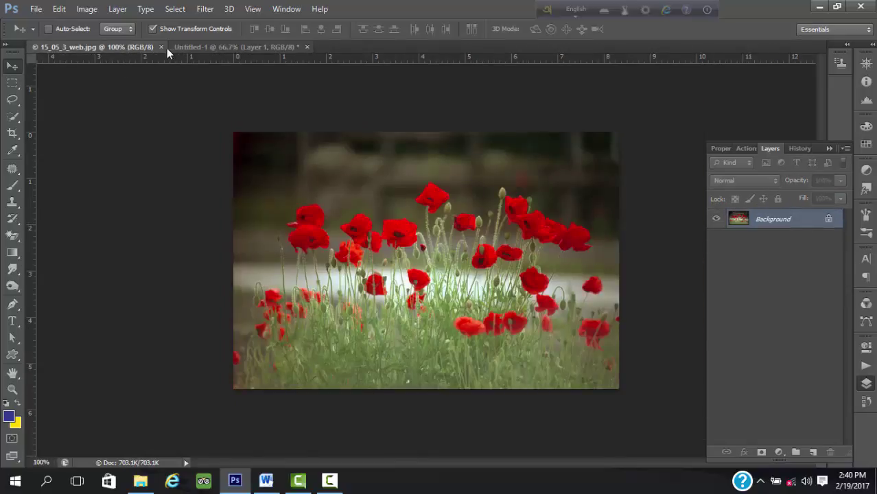
click(251, 48)
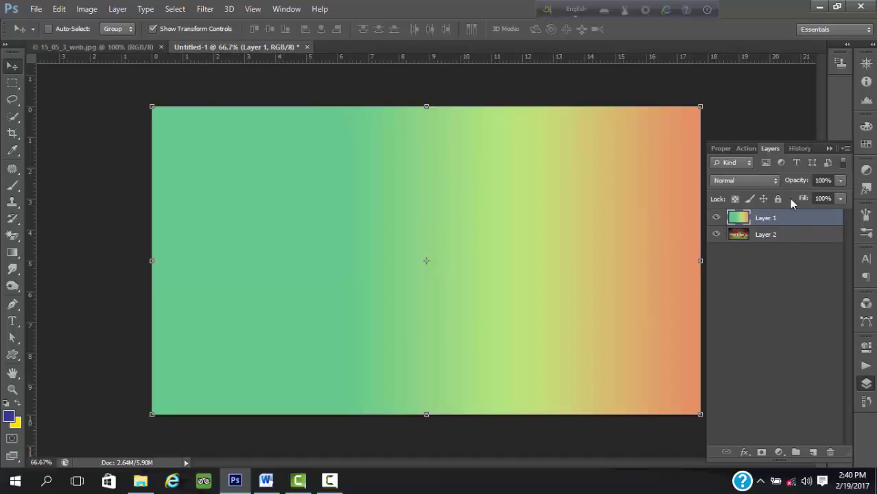
- Set the gradient layer's blend mode to Soft Light and compare it with Hard Light and Vivid Light
click(766, 181)
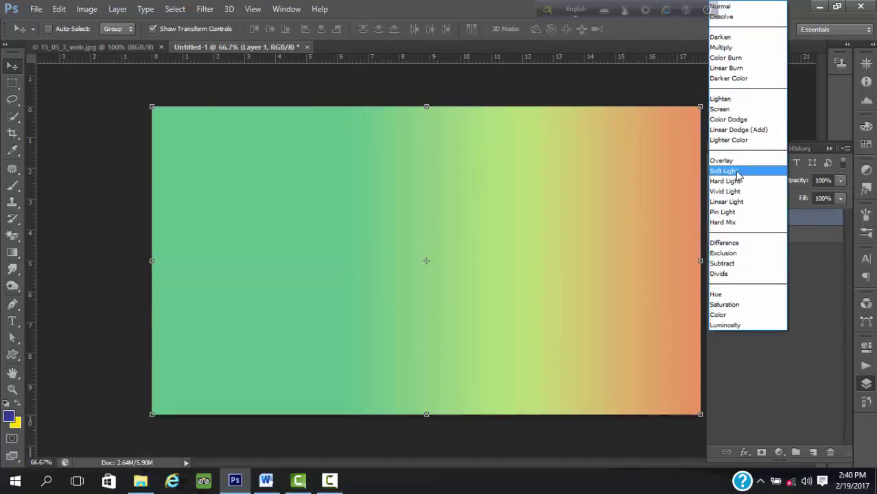
click(735, 170)
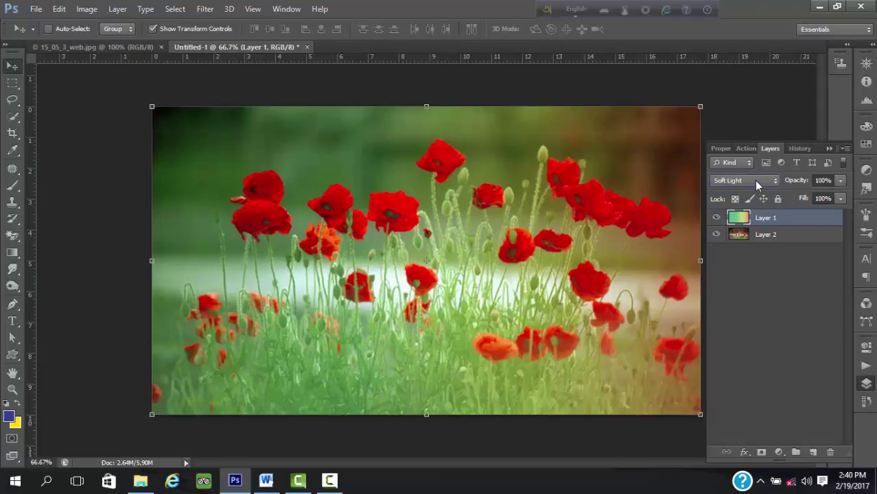
scroll(754, 180, down, 1)
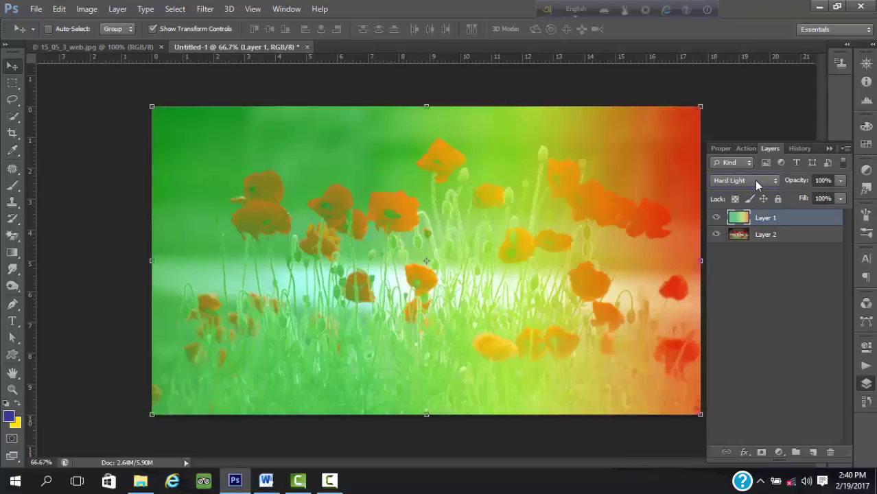
scroll(754, 180, down, 1)
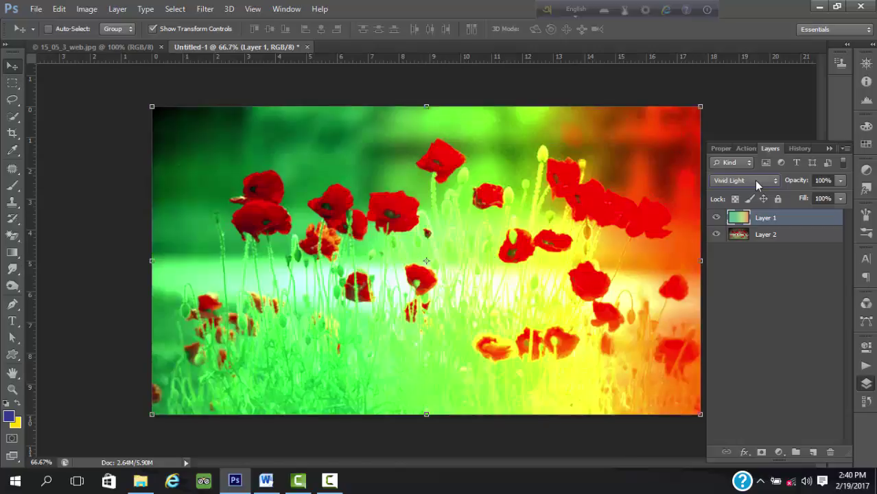
scroll(754, 181, up, 3)
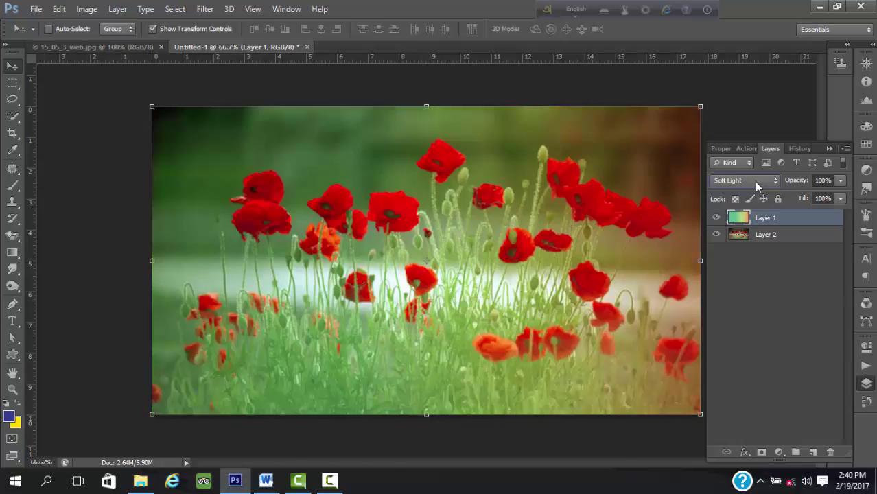
- Try Linear Dodge (Add), Lighten and Color Burn on the gradient layer, ending with the Multiply blend mode
scroll(754, 182, up, 3)
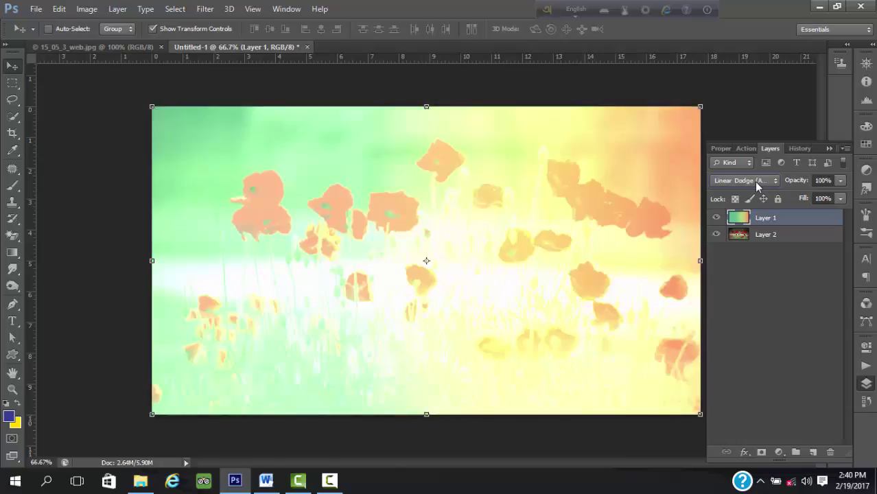
scroll(754, 181, up, 2)
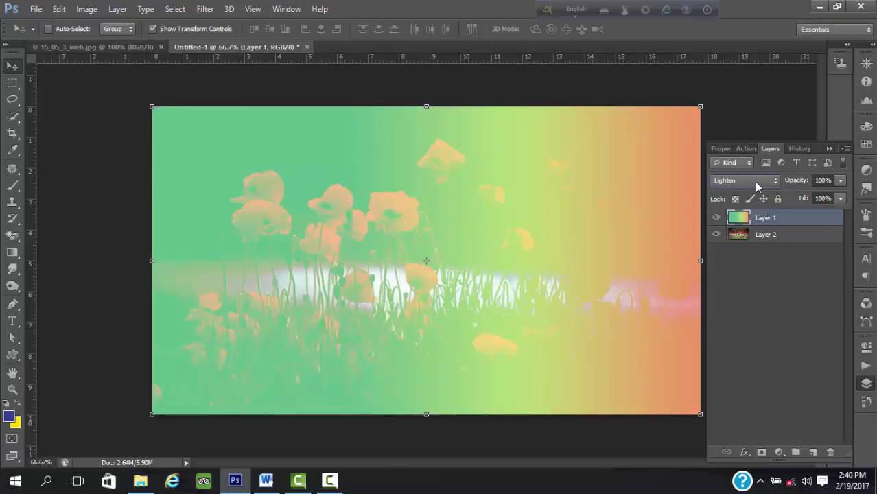
scroll(755, 182, up, 3)
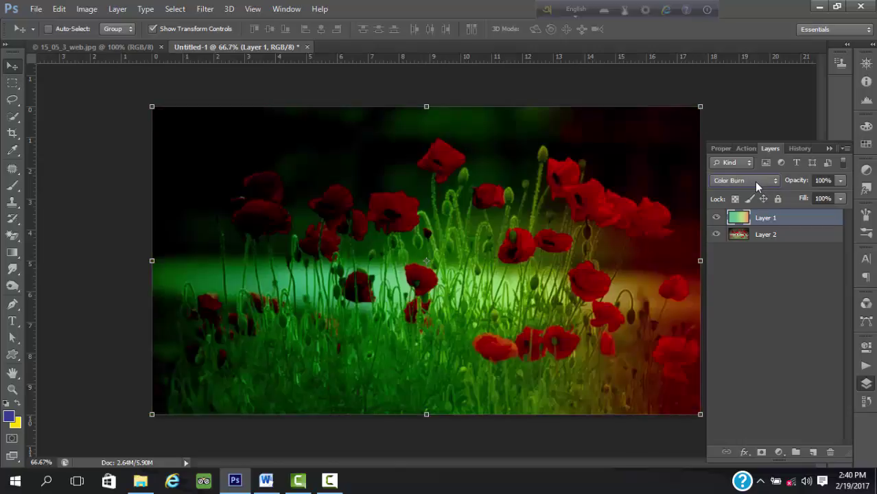
scroll(755, 181, up, 1)
scroll(755, 182, down, 1)
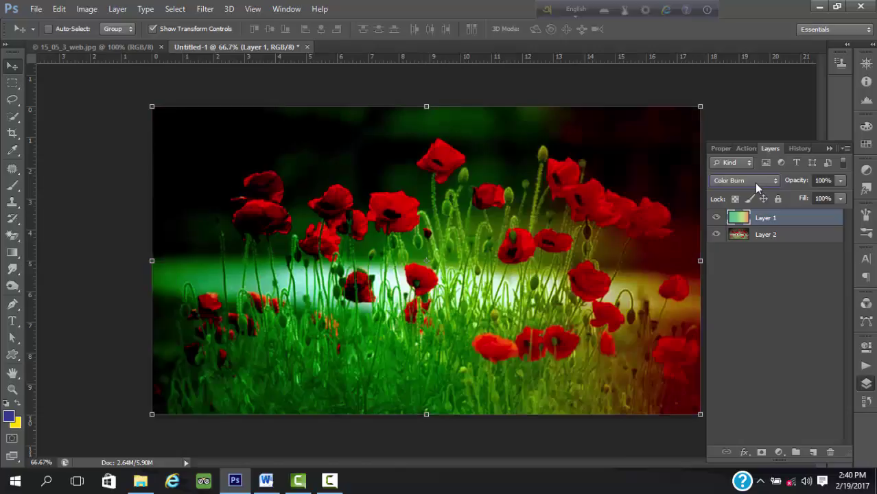
scroll(756, 187, up, 1)
scroll(754, 183, down, 1)
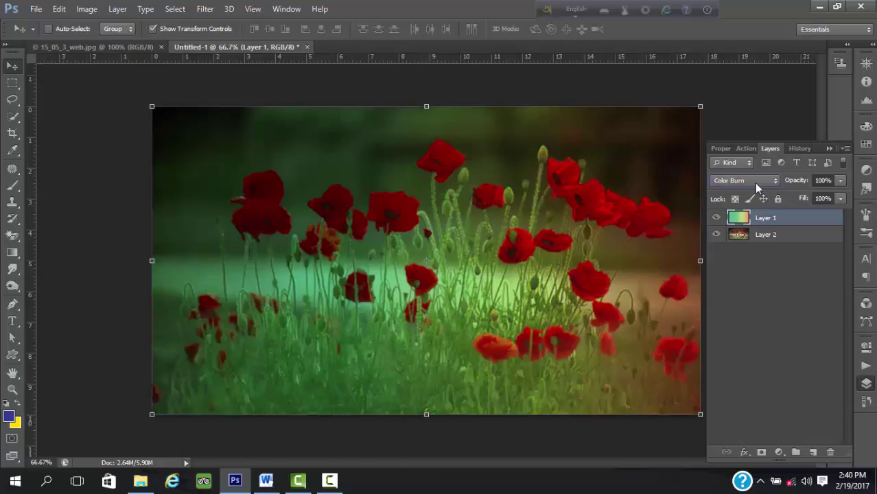
scroll(754, 183, up, 1)
- Try lowering the gradient layer's opacity to 52%, and restore it to 100%
click(840, 181)
drag(836, 194, 811, 199)
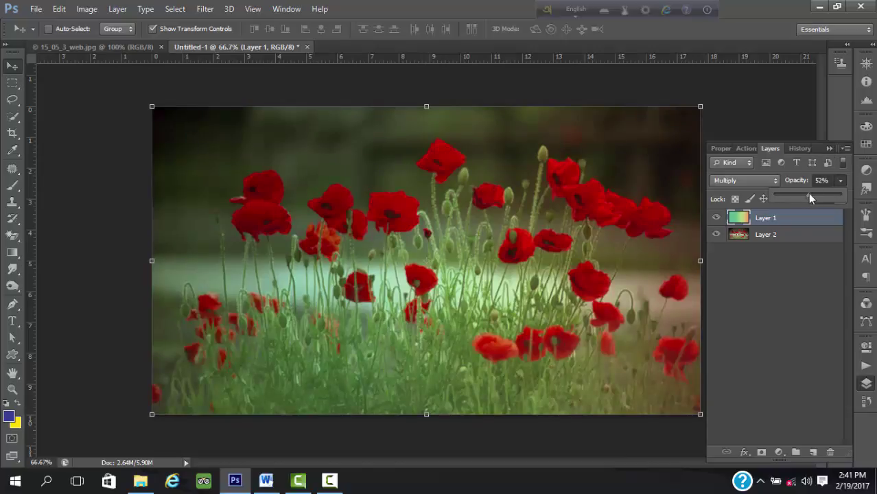
drag(808, 194, 841, 194)
- Try the Darken, Multiply, Darker Color and Screen blend modes on the gradient layer
click(762, 181)
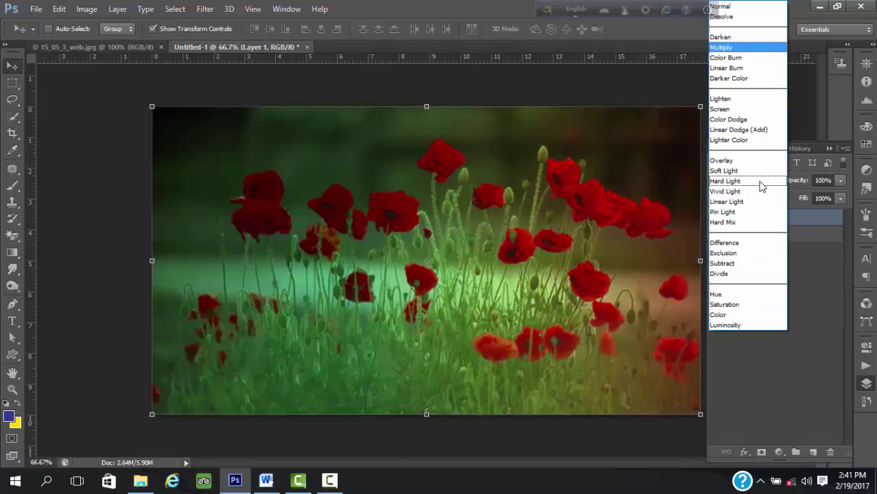
click(737, 37)
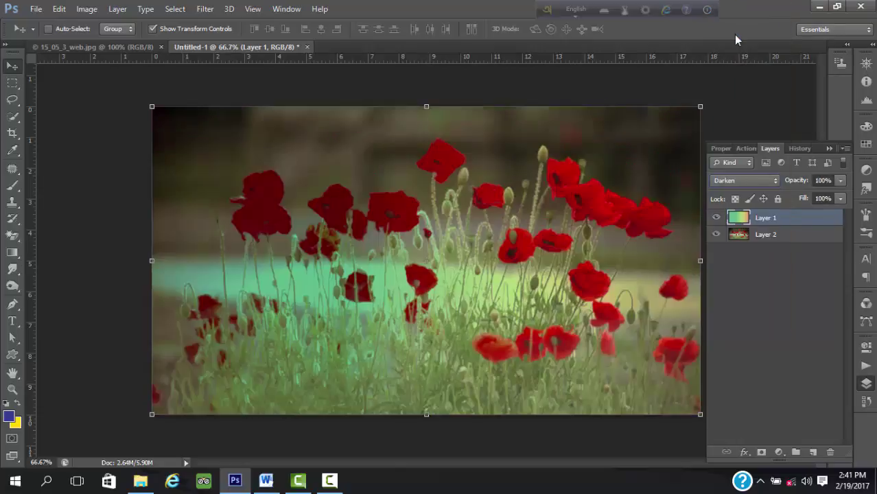
key(Down)
key(Down)
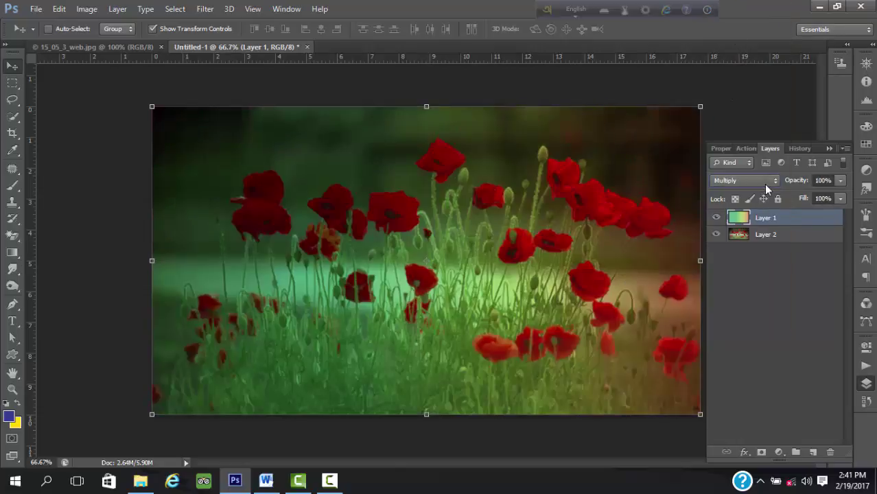
key(Down)
key(Down)
key(Down)
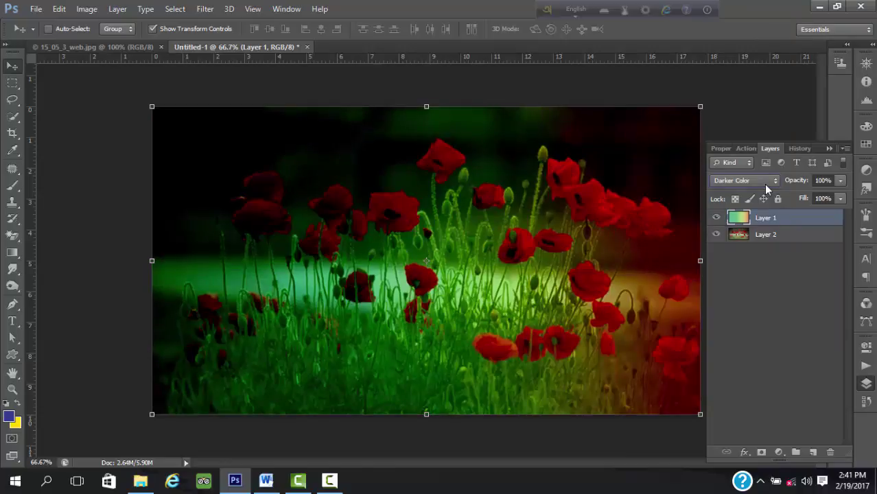
key(Down)
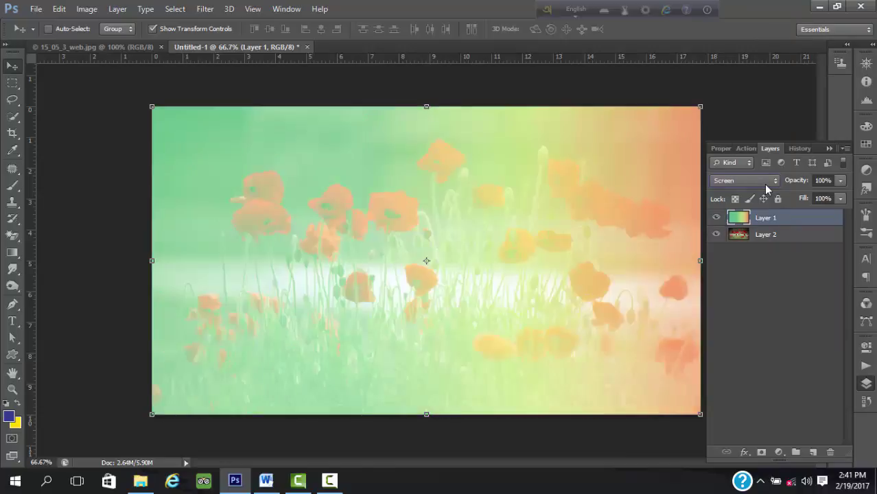
- Set the gradient layer's blend mode to Vivid Light, try opacities of 62% and 73%, and restore 100%
click(766, 189)
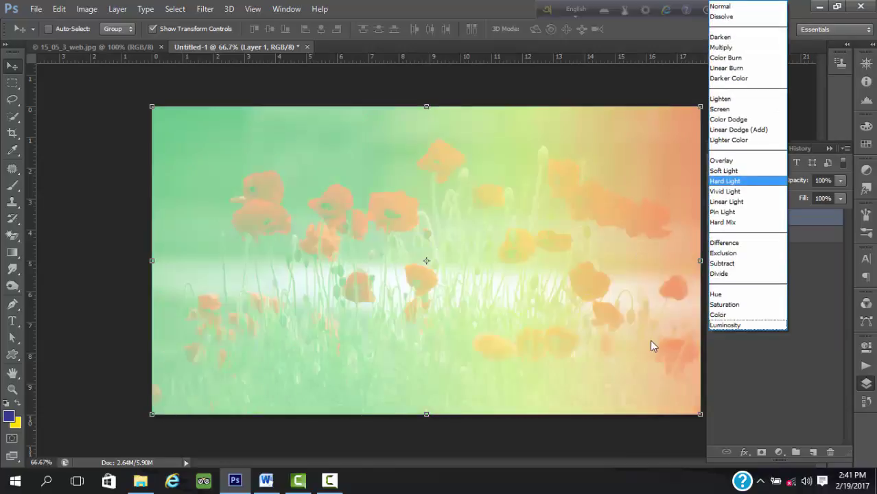
click(731, 191)
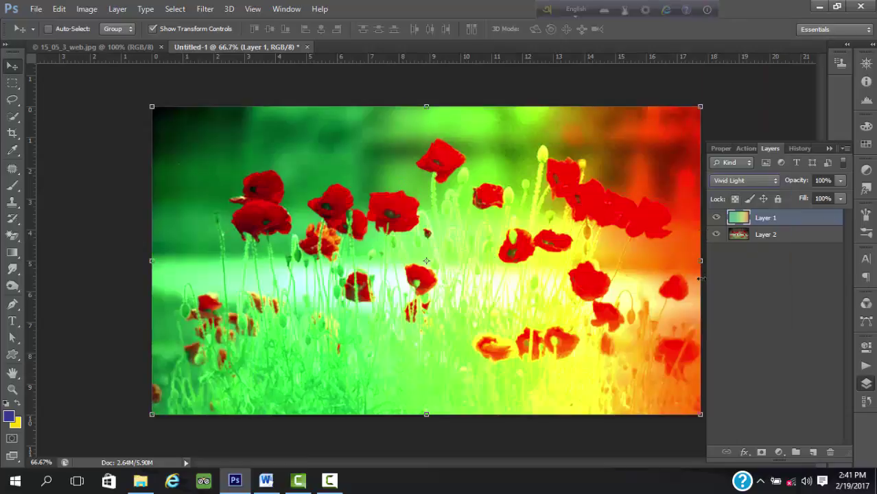
click(839, 181)
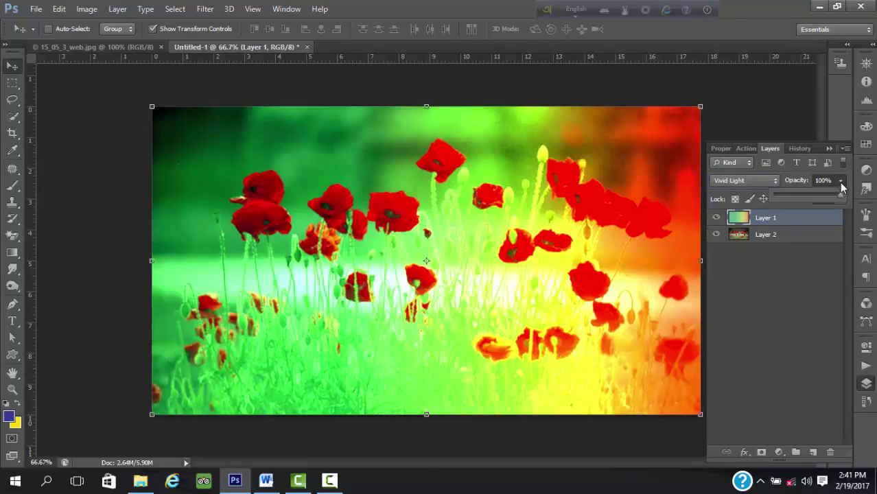
drag(806, 198, 805, 199)
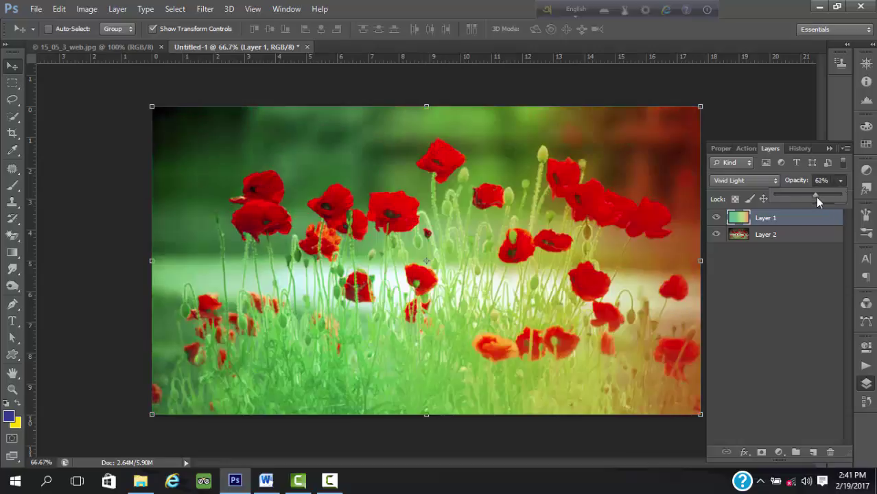
drag(817, 201, 823, 201)
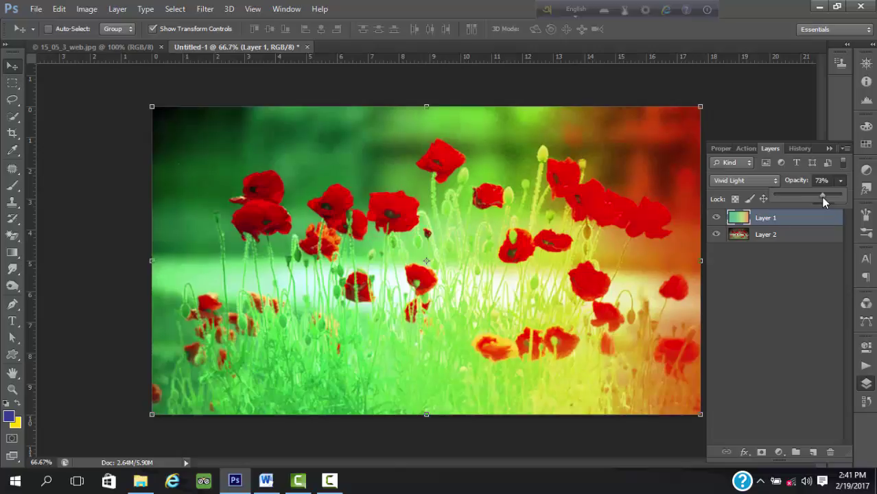
drag(824, 199, 840, 196)
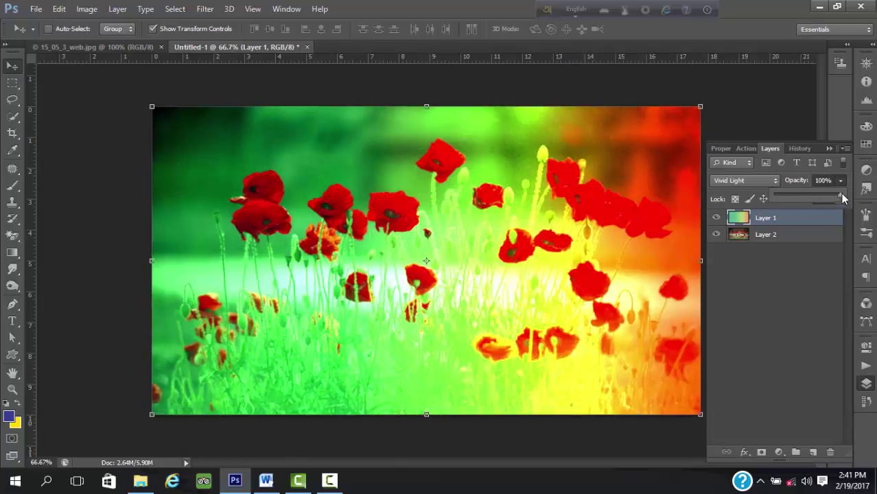
double_click(772, 149)
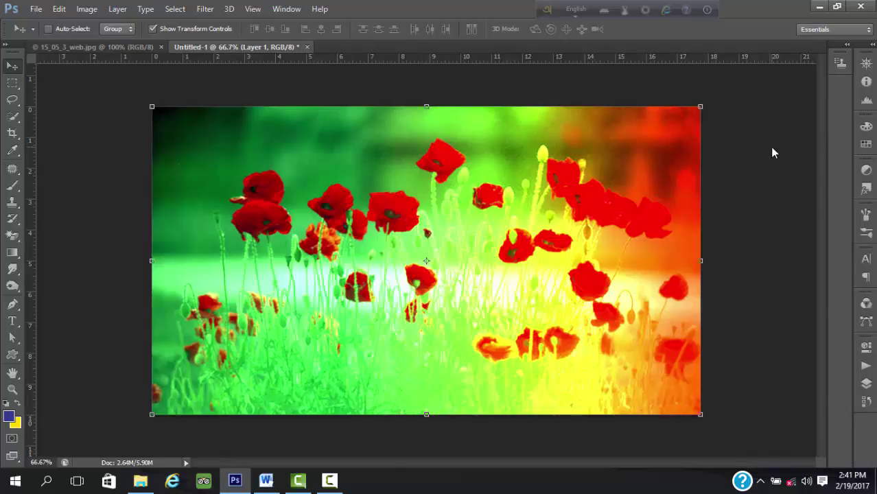
- Add the text "F" above the poppies on the photo's left half and set its font size to 101 pt
click(13, 321)
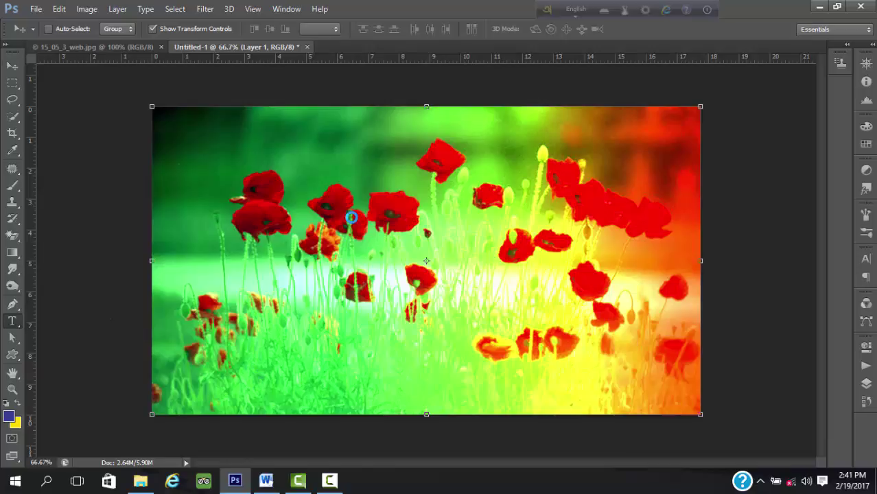
click(323, 170)
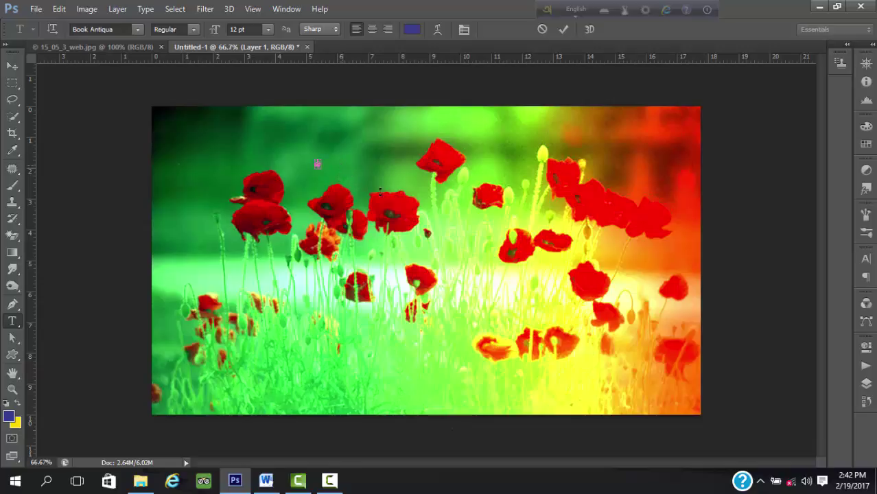
click(761, 483)
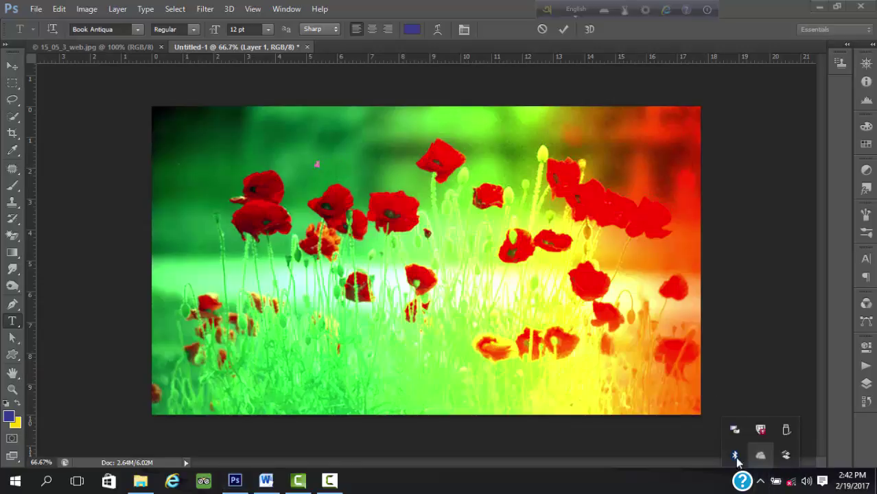
click(820, 8)
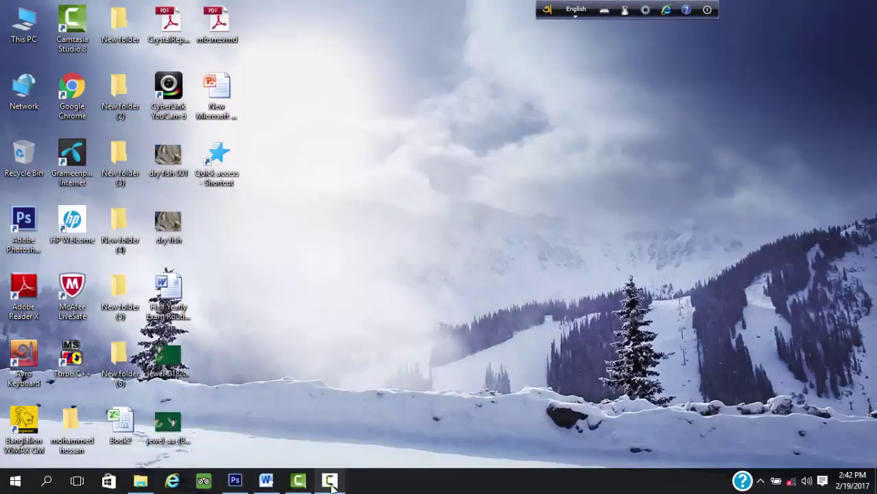
click(235, 480)
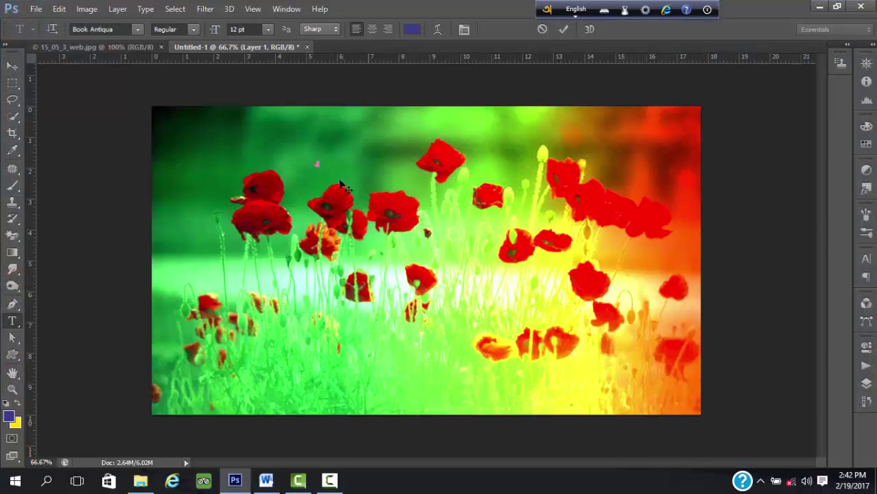
drag(214, 31, 270, 41)
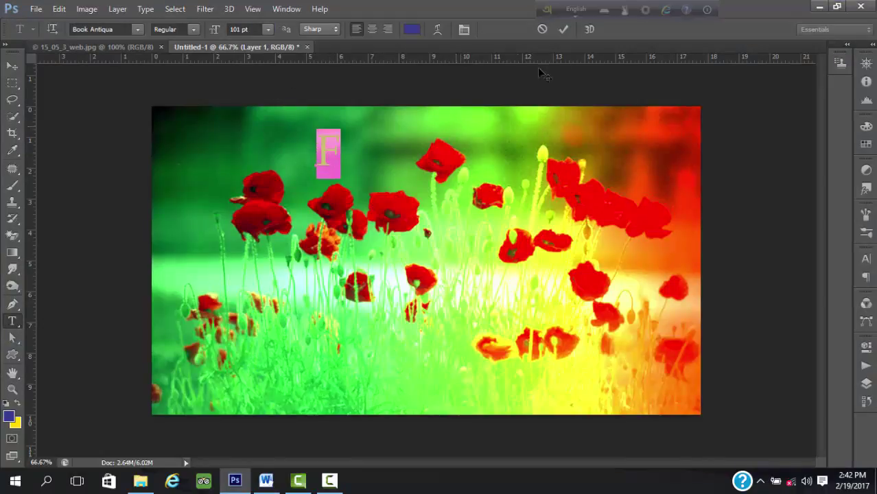
- Minimize the image editor and launch the Bijoy Ekushe keyboard from the list of installed apps
click(820, 6)
click(15, 481)
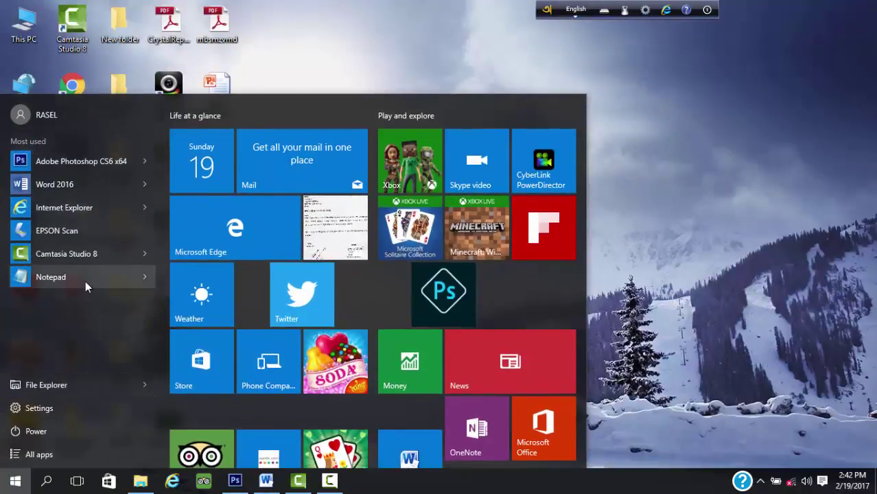
click(60, 453)
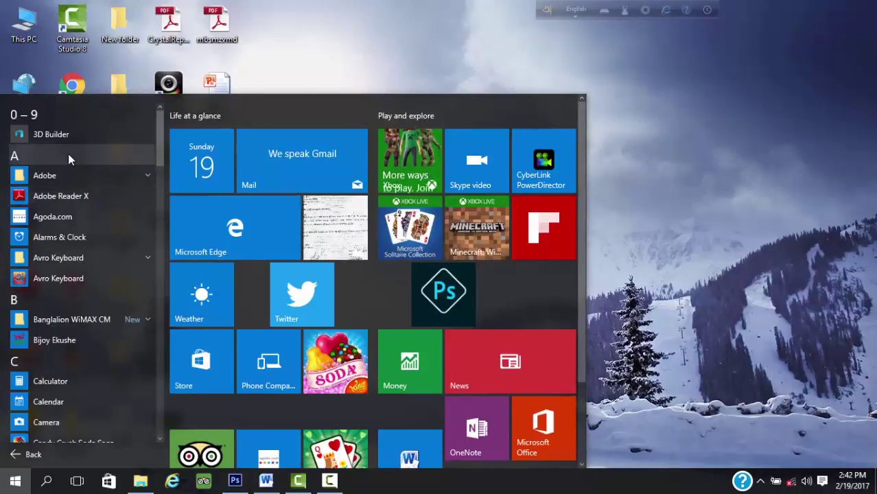
scroll(89, 192, down, 3)
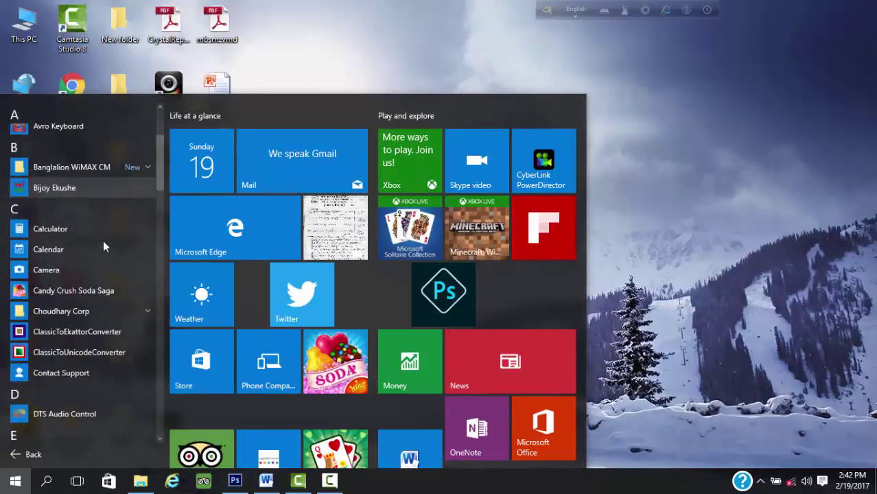
scroll(103, 240, up, 1)
click(97, 240)
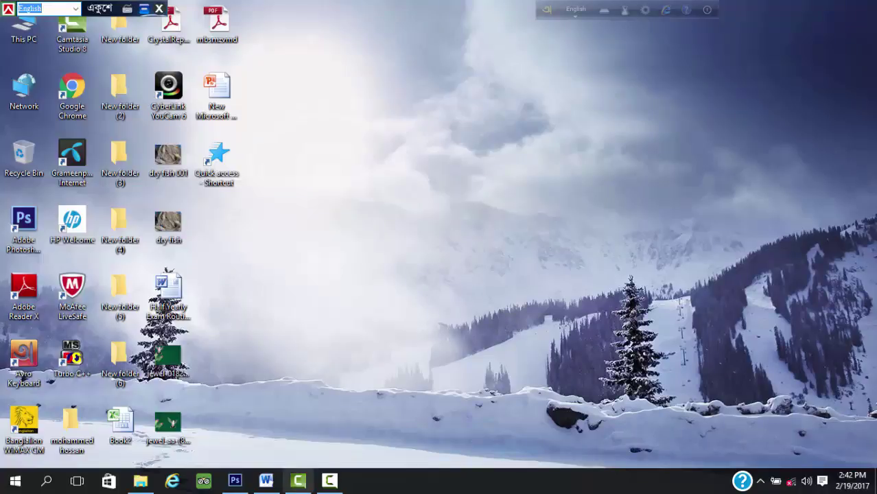
- Switch back to Photoshop and set the Bijoy Ekushe keyboard layout to Bijoy Classic
mouse_move(330, 482)
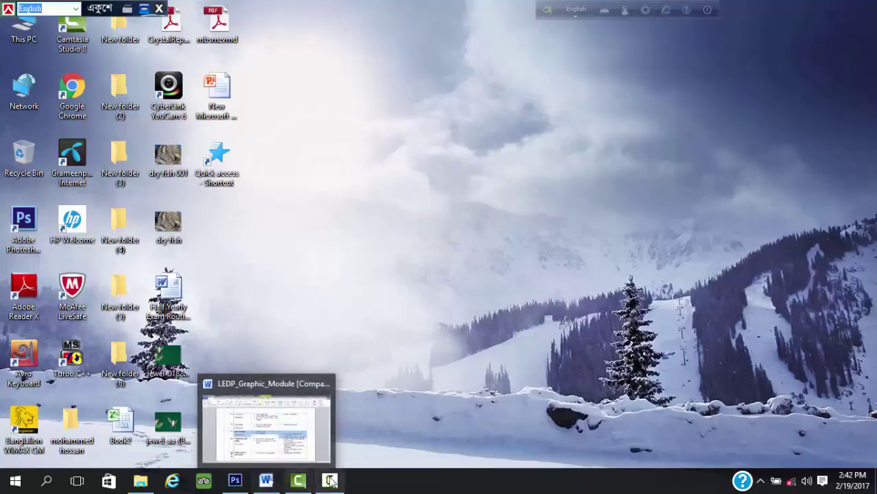
click(235, 480)
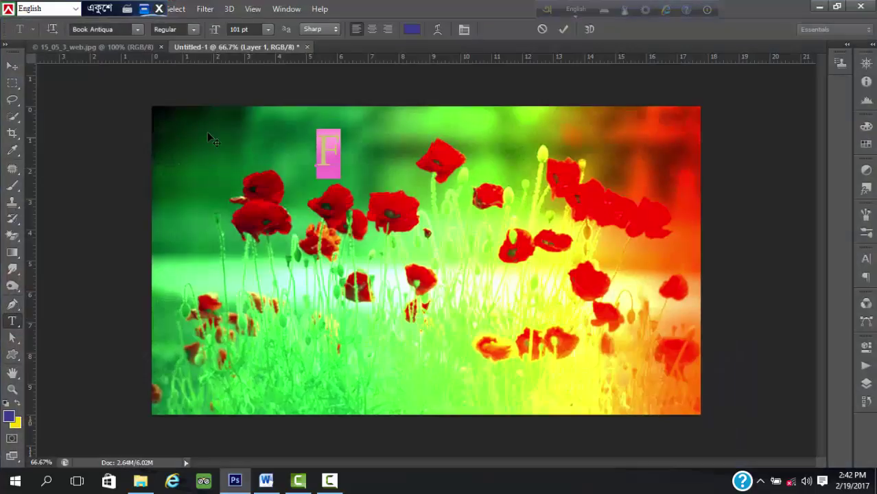
click(74, 8)
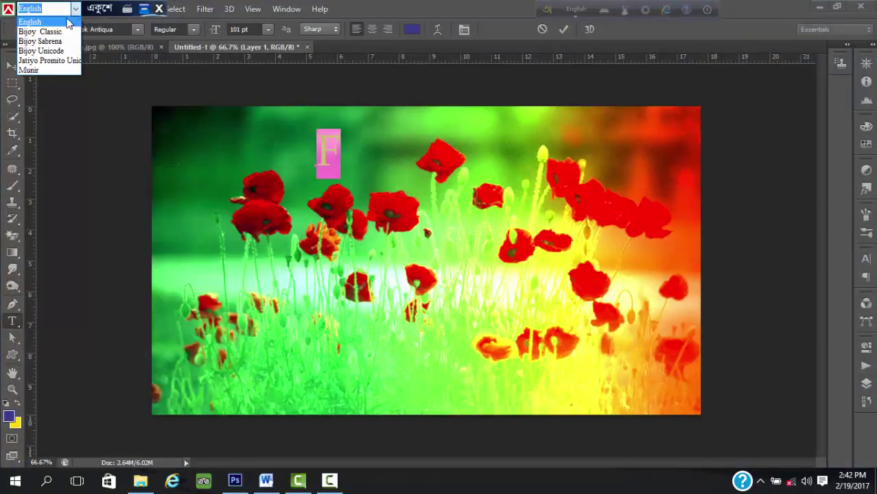
click(67, 32)
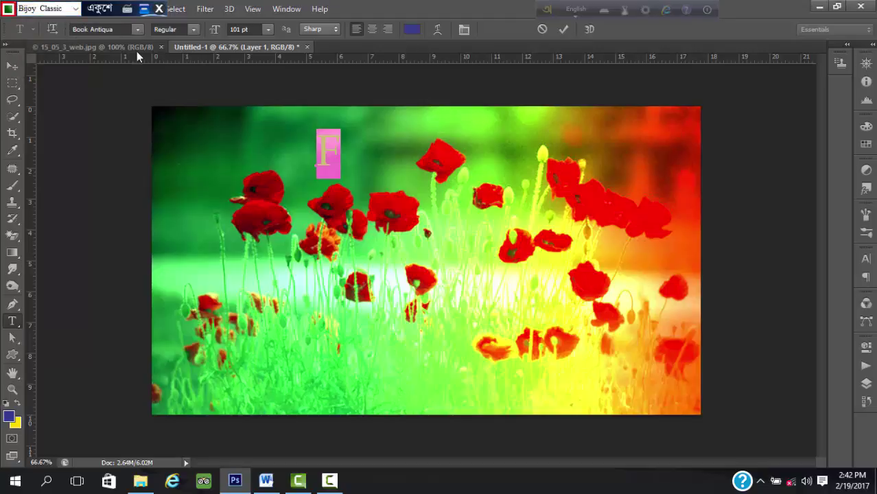
- Set the font family of the selected text to SutonnyMJ
click(139, 29)
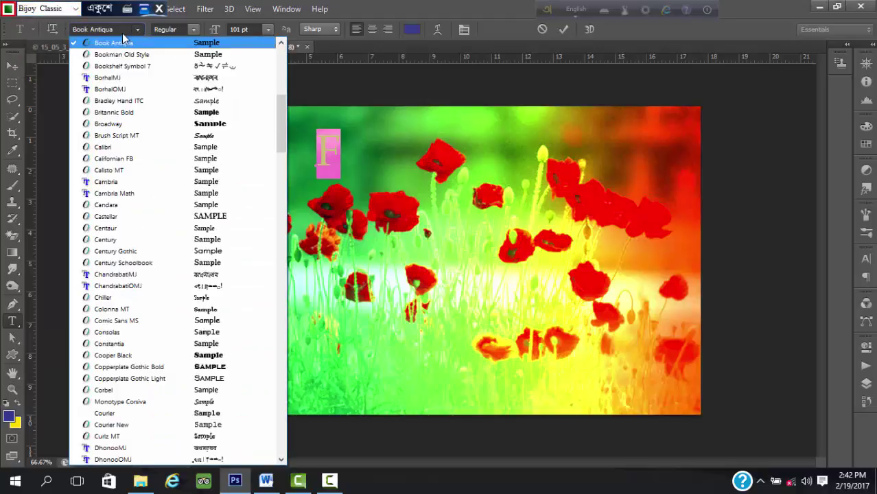
click(116, 28)
click(116, 28)
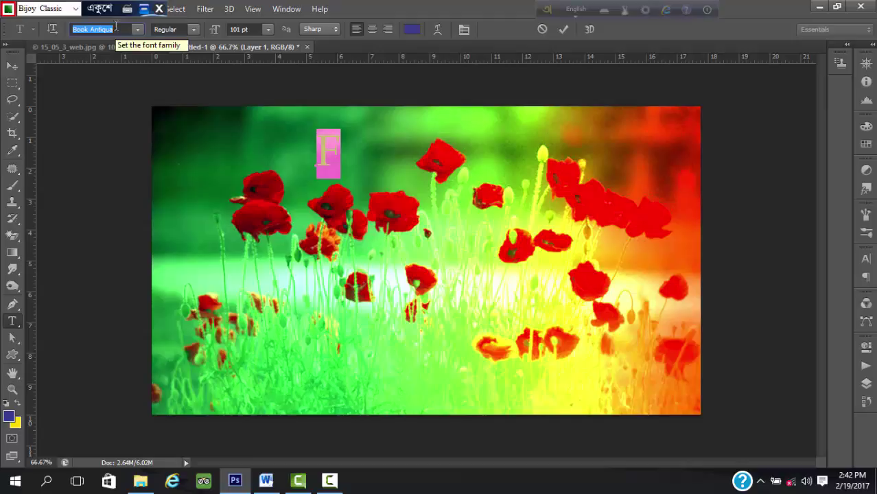
scroll(116, 26, up, 10)
click(139, 29)
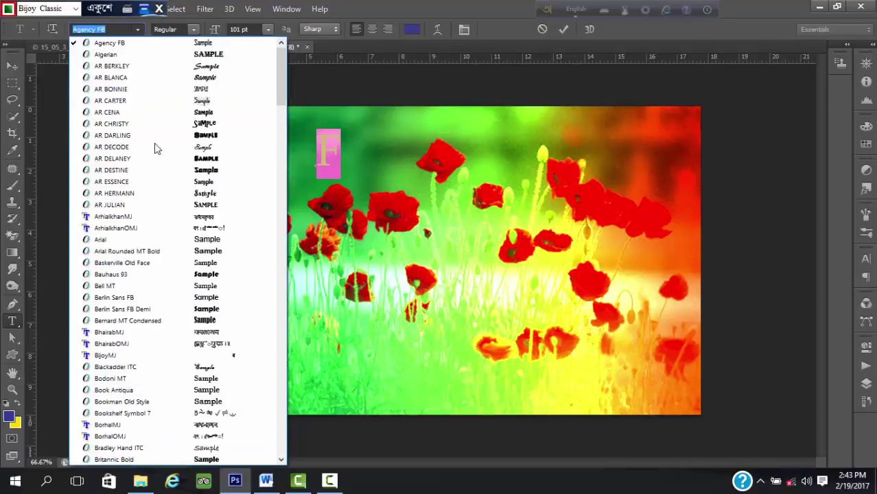
scroll(170, 198, down, 1)
scroll(170, 199, down, 20)
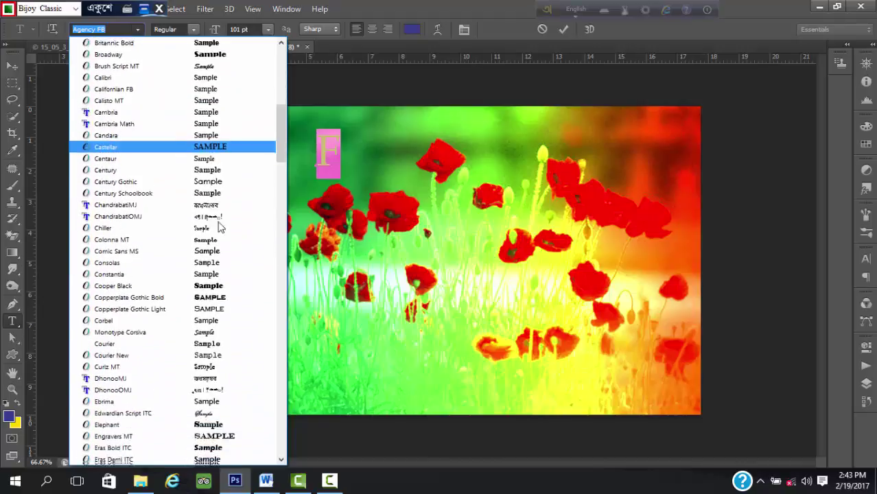
scroll(222, 196, down, 7)
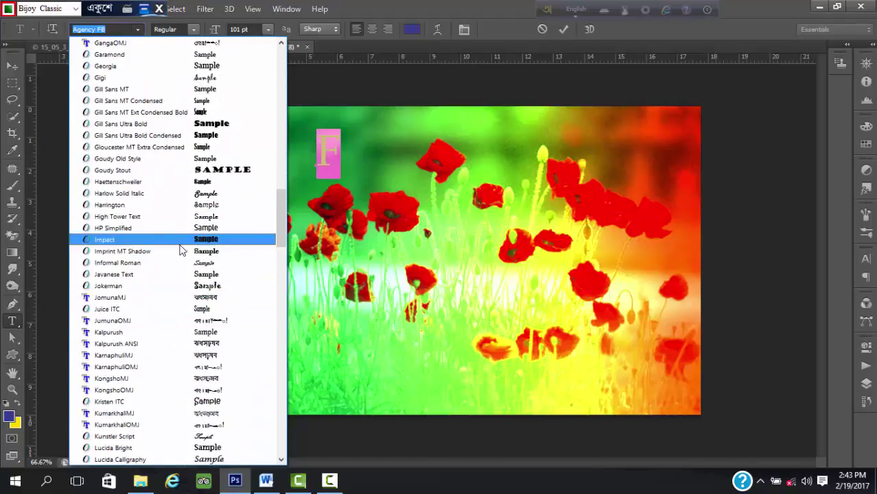
scroll(181, 254, down, 19)
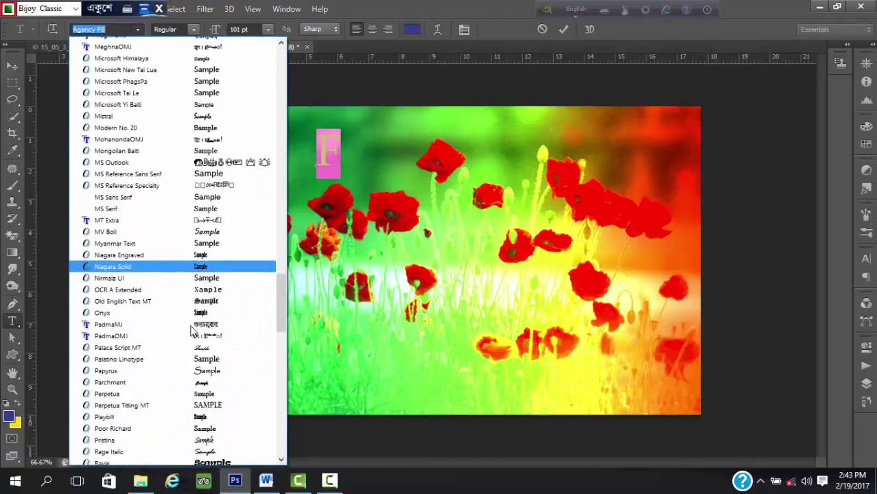
scroll(165, 345, down, 6)
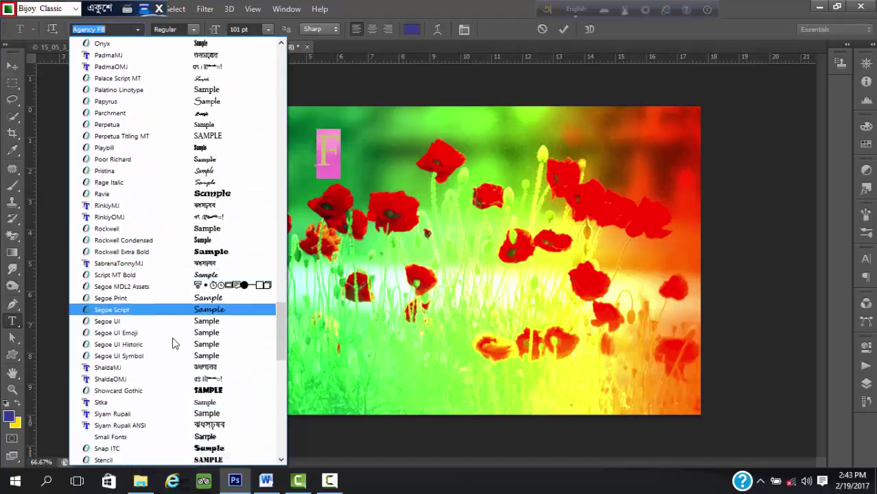
scroll(206, 302, down, 1)
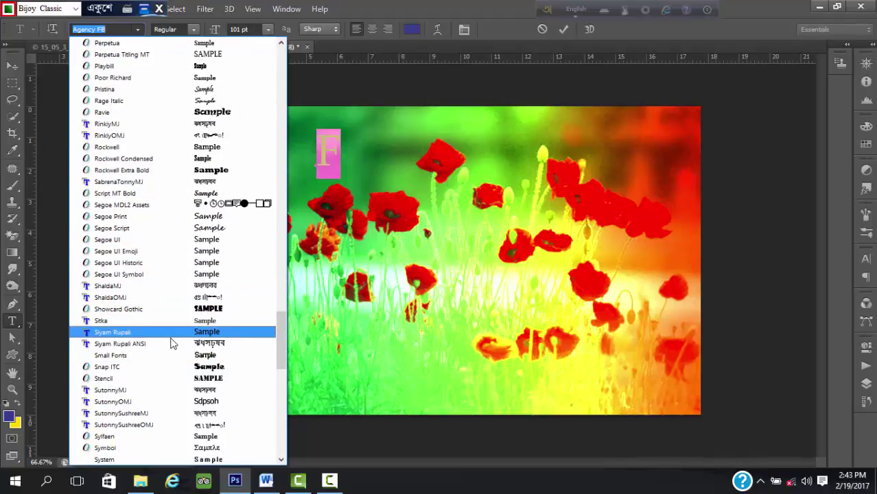
click(174, 388)
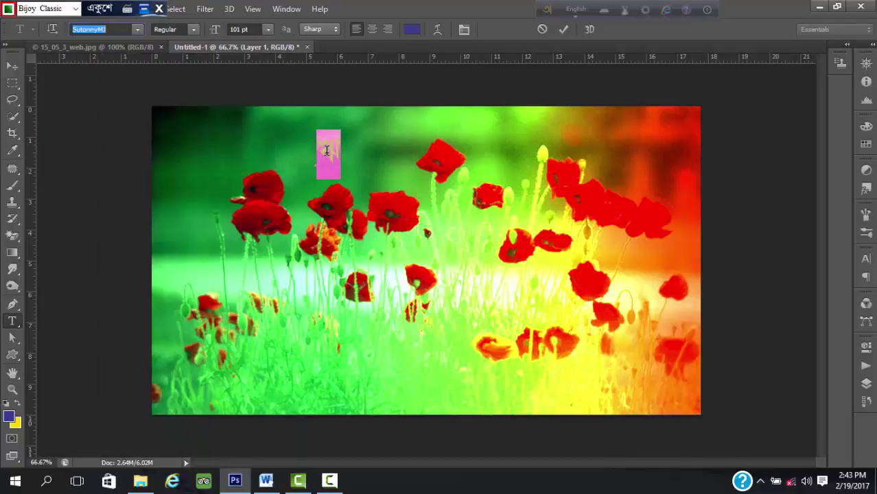
- Change the selected text's font family to Agency FB and set it back to SutonnyMJ
text(Agency FB)
key(Return)
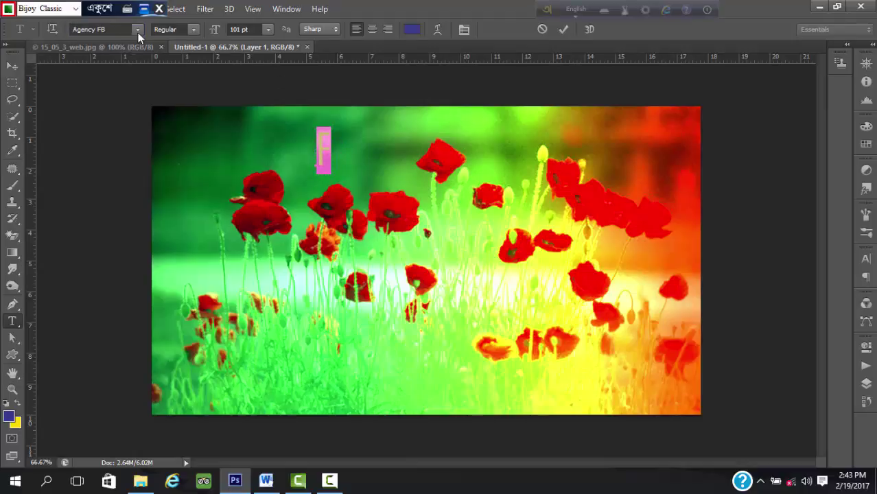
click(139, 29)
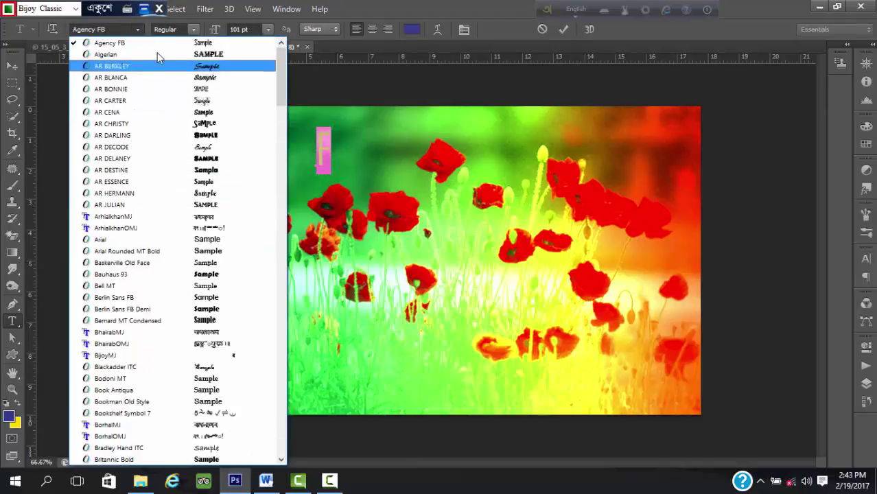
scroll(190, 309, down, 20)
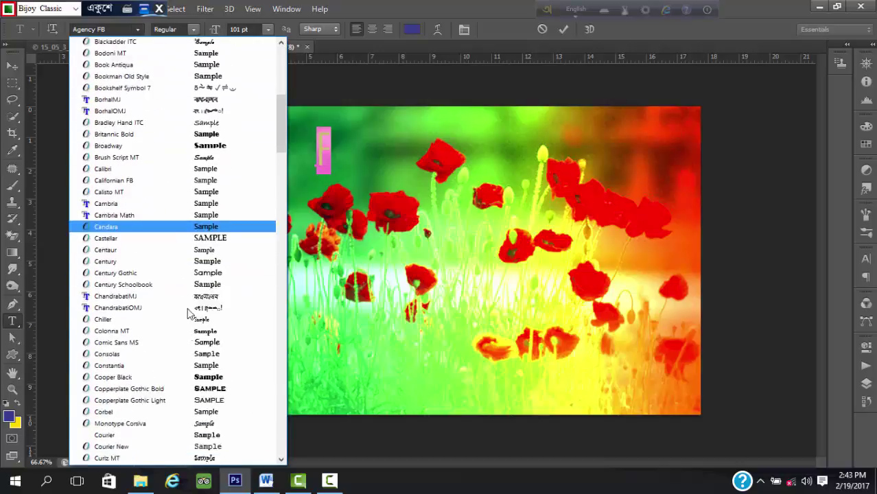
scroll(192, 347, down, 15)
drag(278, 224, 285, 353)
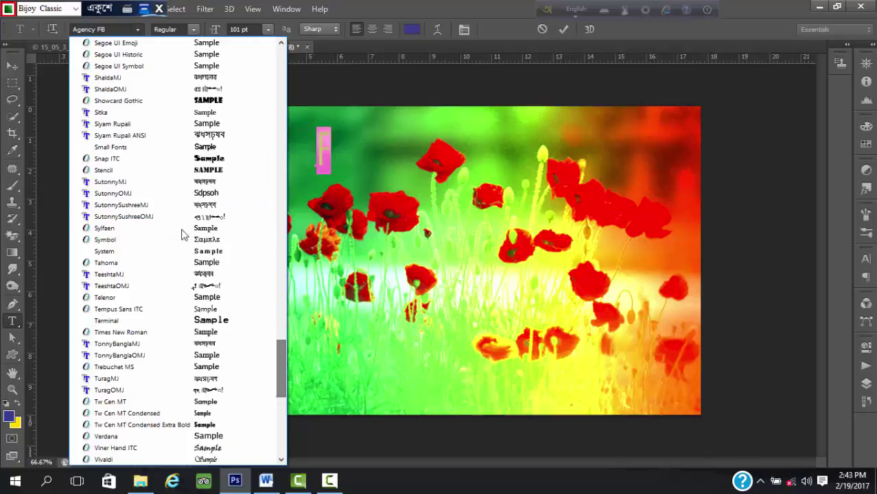
click(153, 182)
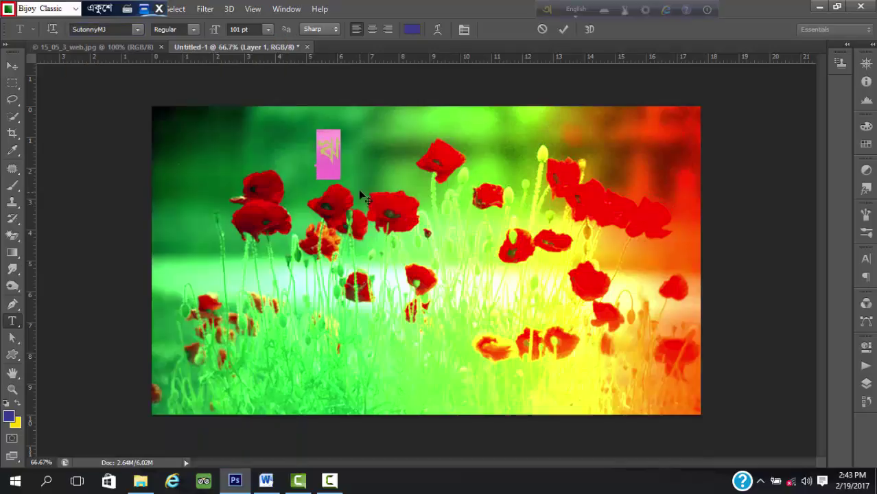
- Replace the text with the Bangla letter "অ" and move it to the middle of the photo
click(324, 145)
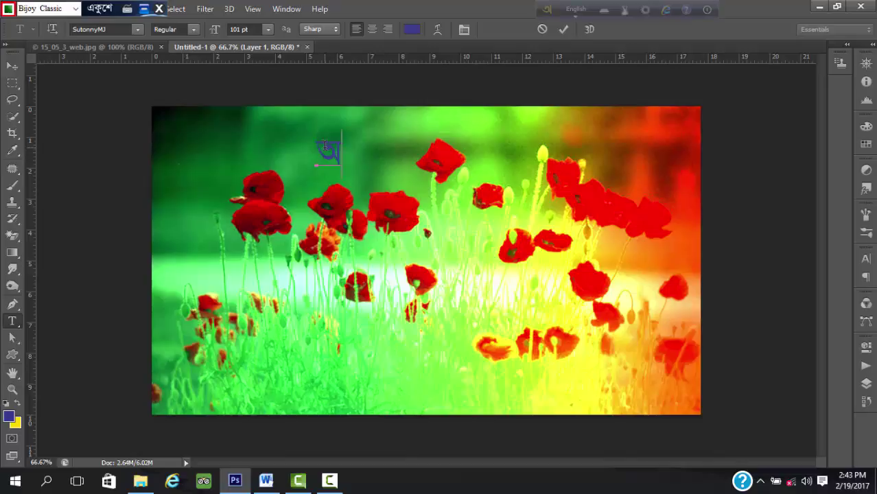
click(566, 28)
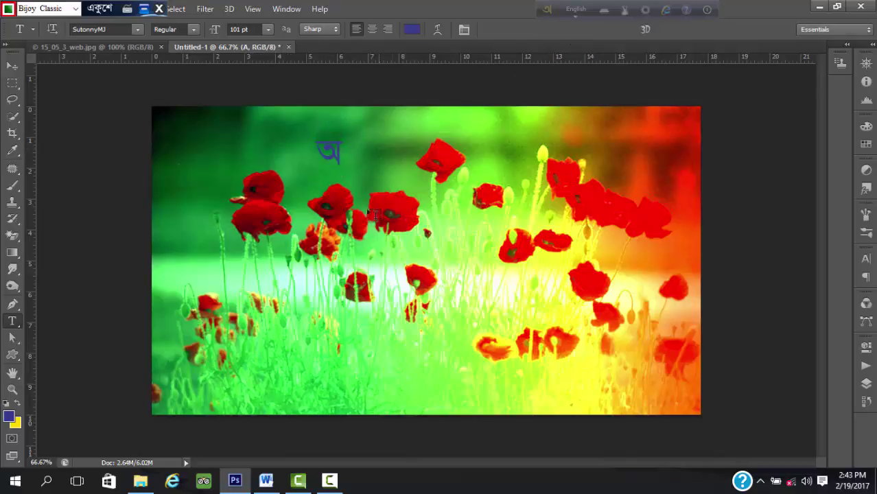
click(12, 66)
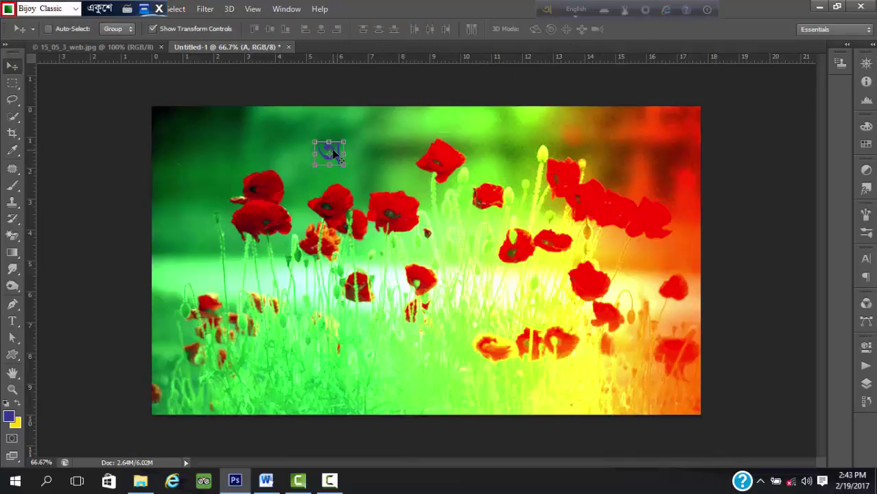
drag(329, 154, 471, 189)
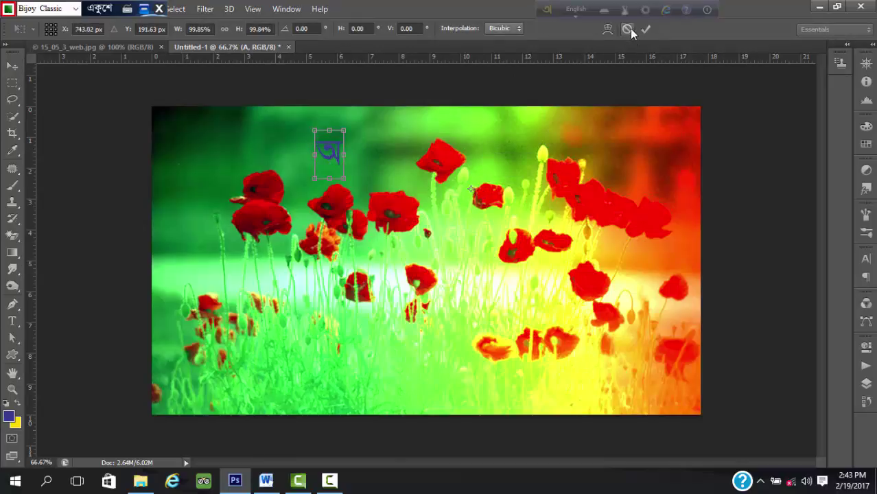
click(629, 29)
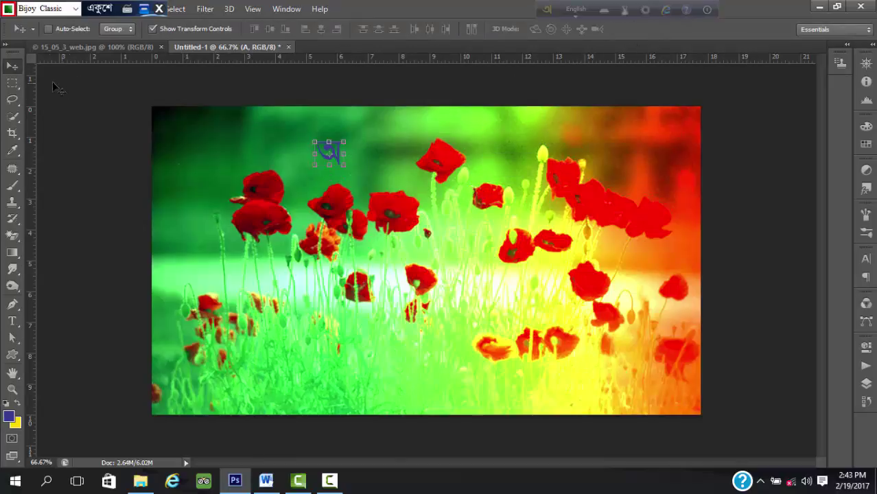
drag(399, 206, 492, 302)
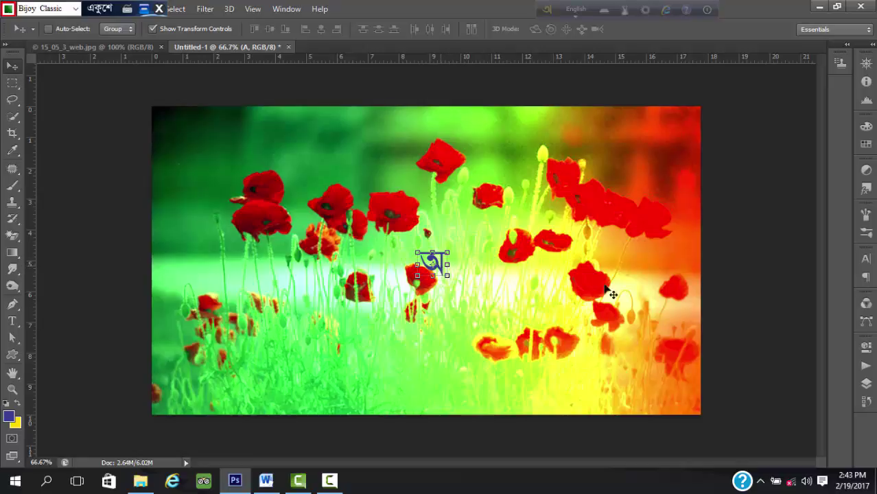
- Duplicate the "অ" text layer and place the copy just to the right of the original letter
click(867, 383)
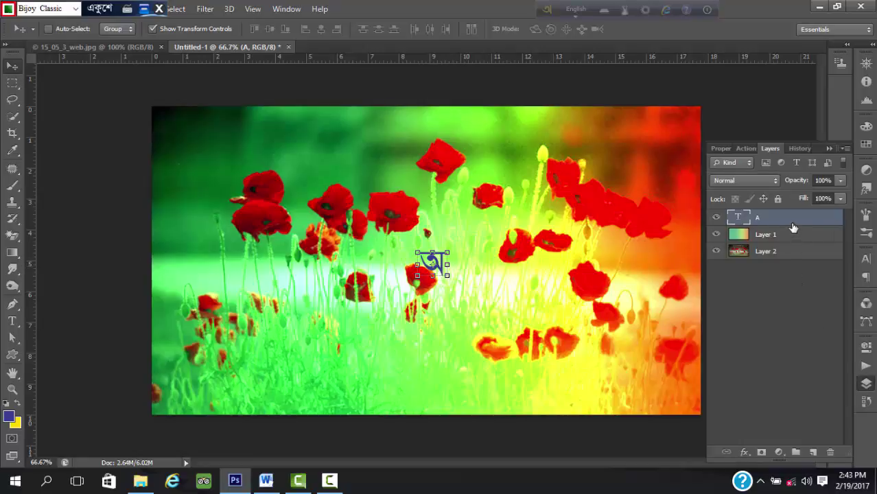
key(ctrl+j)
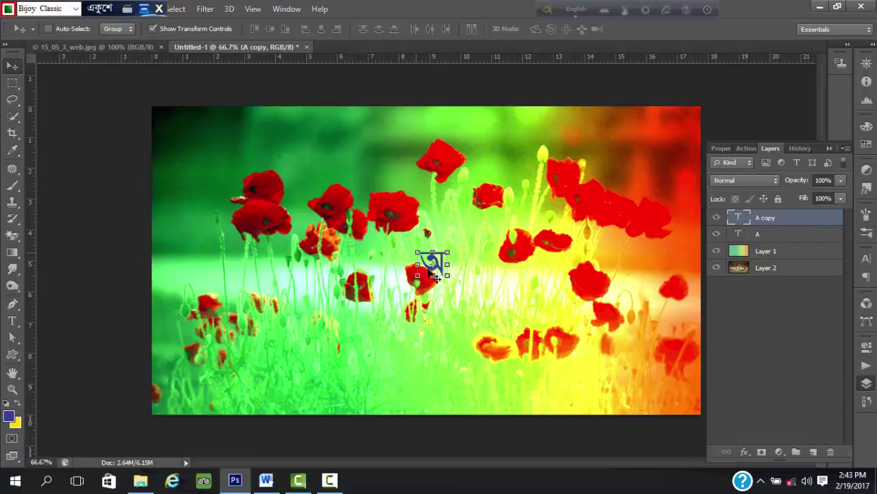
drag(459, 305, 502, 299)
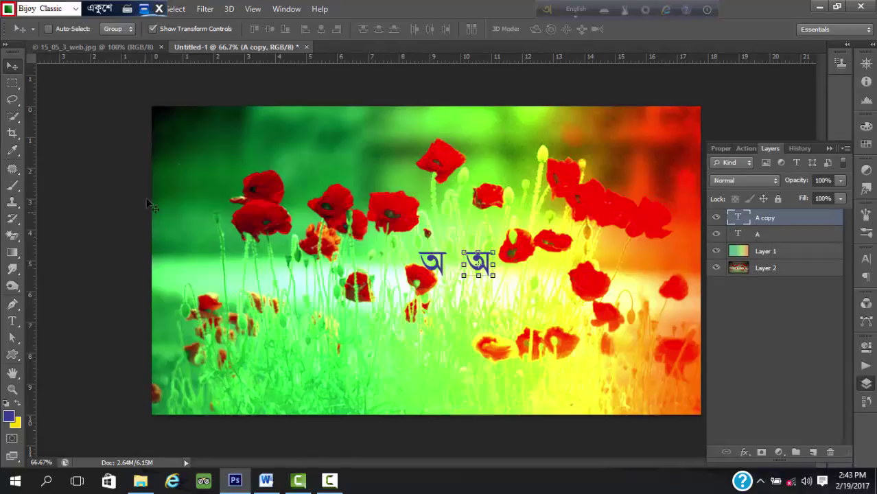
- Extend the copied letter to "আ", move it below the "অ" and commit the text
click(12, 321)
click(470, 257)
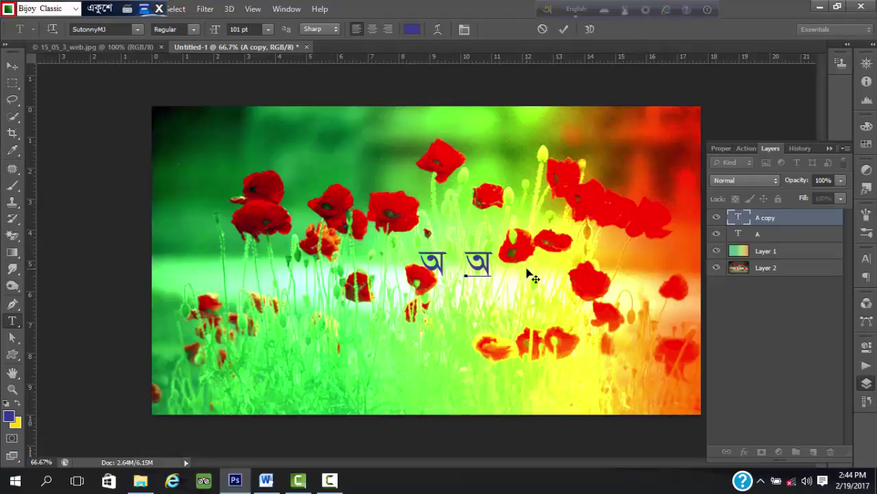
text(f)
key(ctrl)
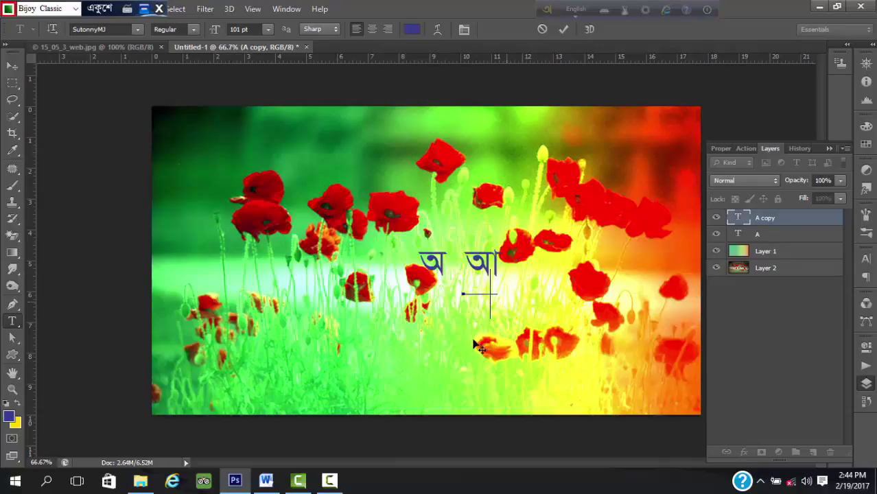
click(439, 320)
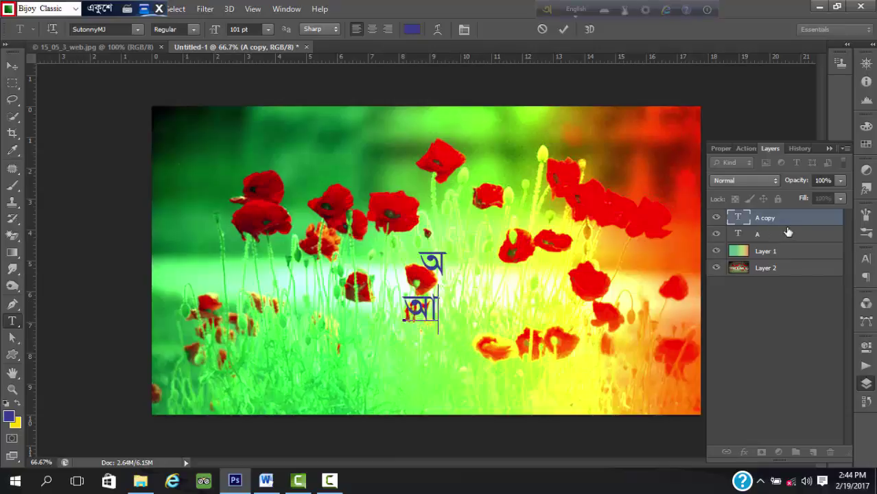
click(561, 30)
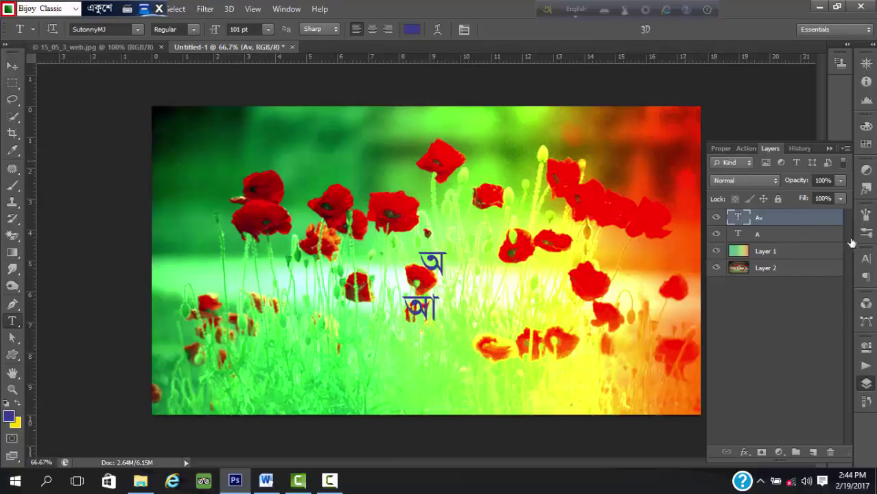
- Duplicate the "আ" text layer as "Av copy" and move the copy to the right of the "অ"
right_click(768, 221)
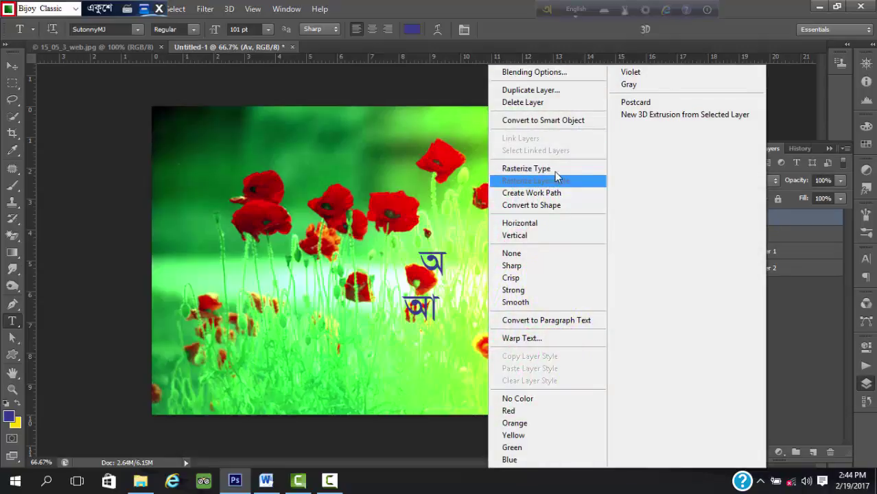
click(801, 298)
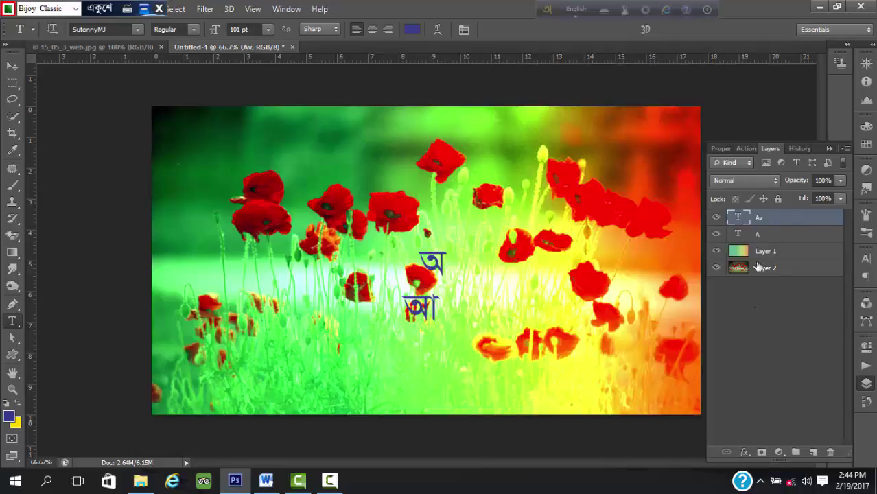
right_click(768, 225)
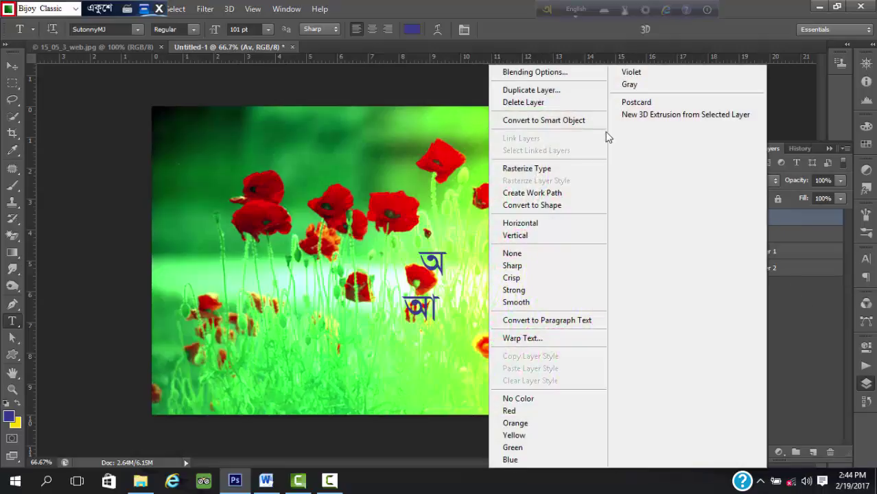
click(547, 90)
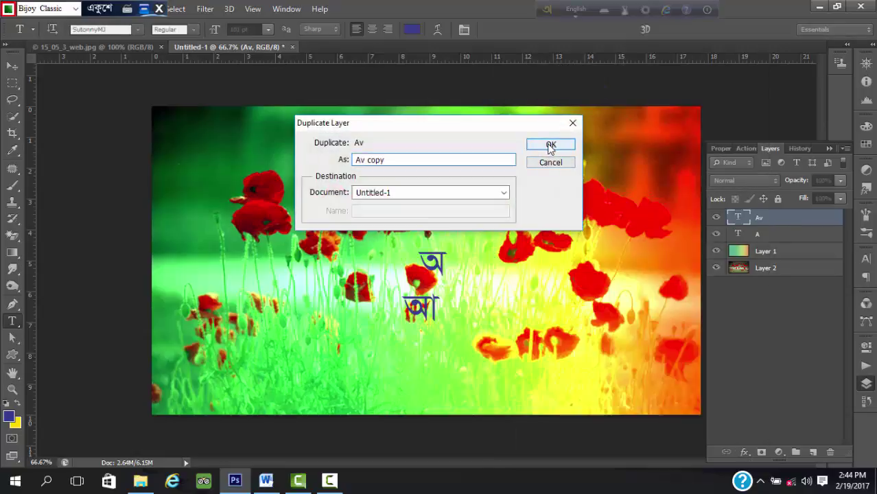
click(552, 146)
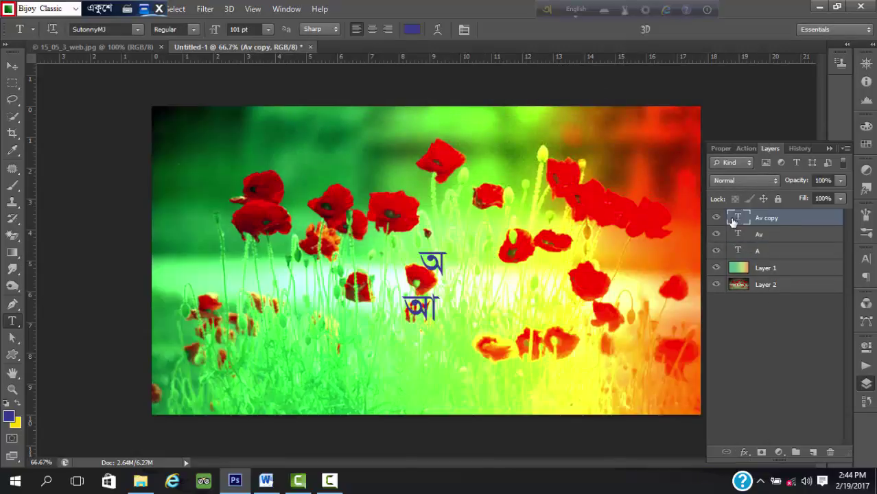
click(12, 67)
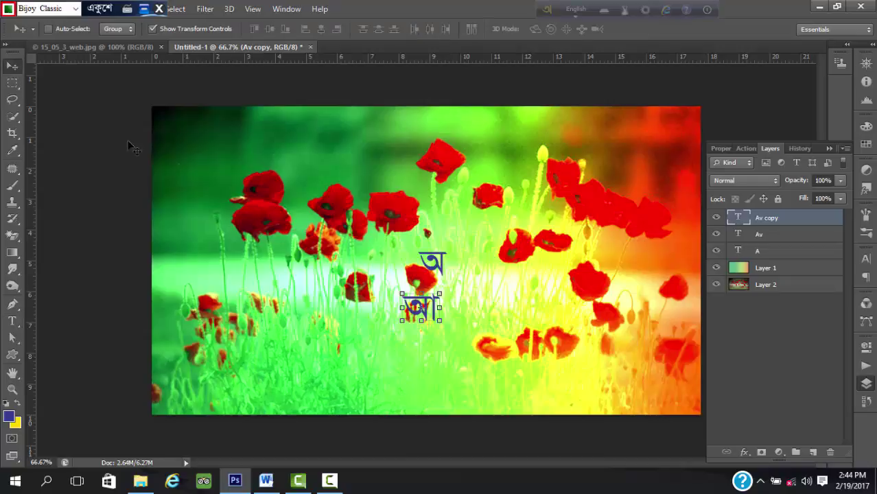
drag(432, 348, 509, 290)
- Replace the text of the "Av copy" layer with the Bangla letter "ক" and commit it
click(12, 321)
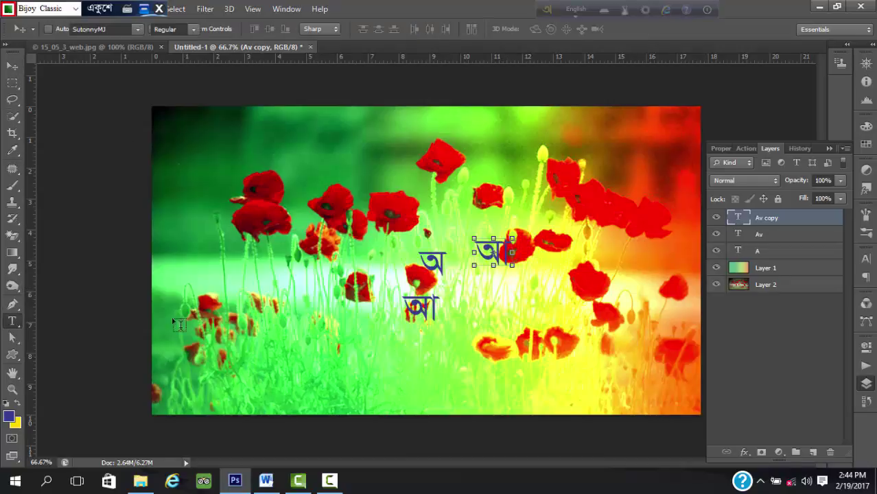
click(510, 253)
drag(508, 252, 465, 254)
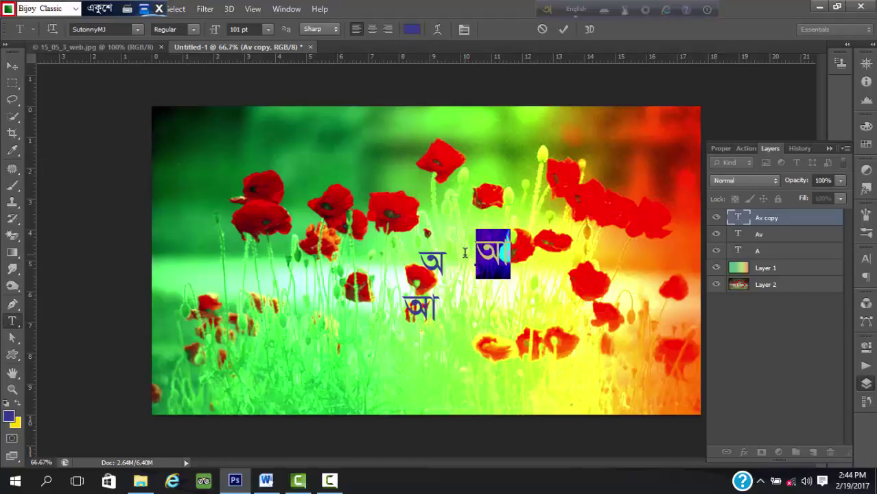
text(ক)
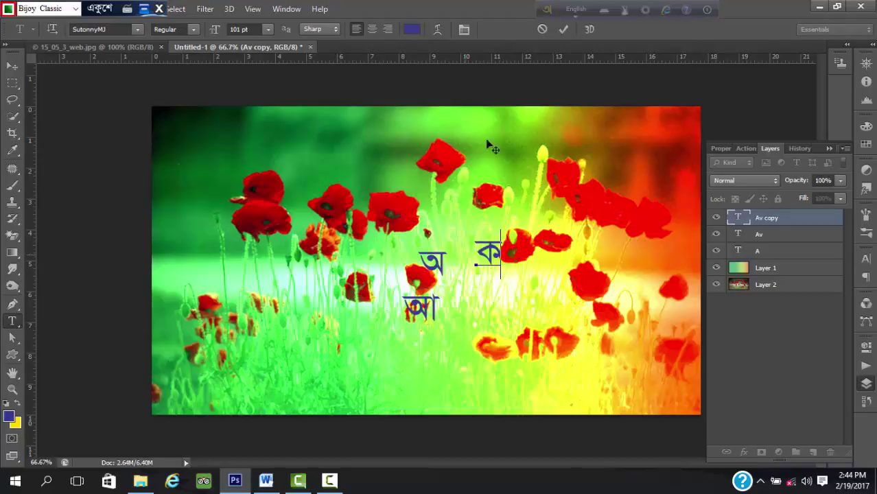
click(564, 29)
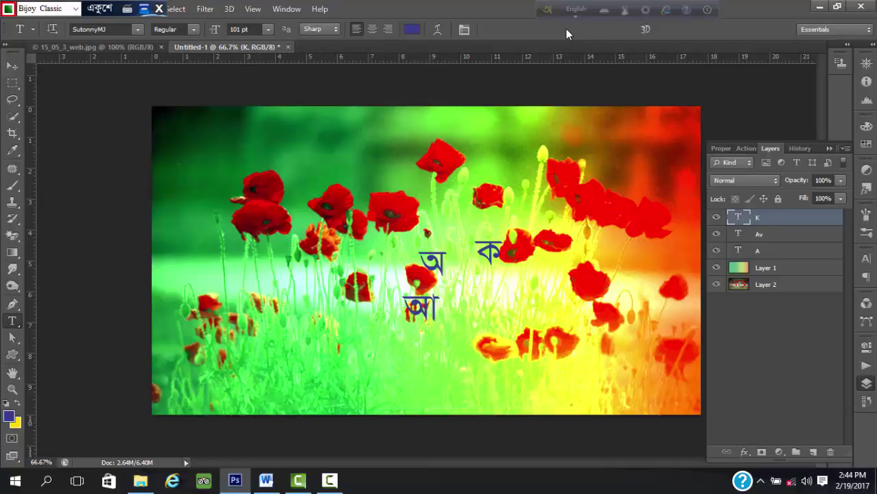
click(330, 481)
click(816, 425)
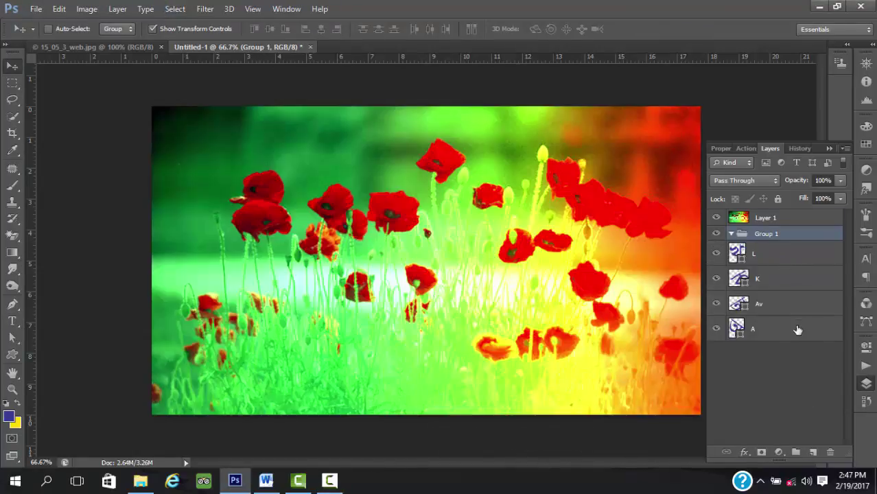
- Move the four letter shape layers L, K, Av and A into Group 1
click(790, 253)
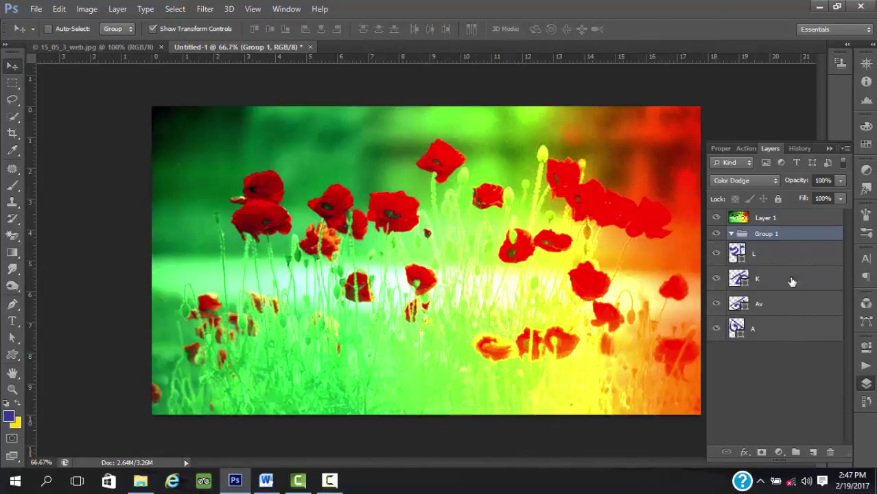
shift+click(786, 327)
drag(789, 260, 788, 237)
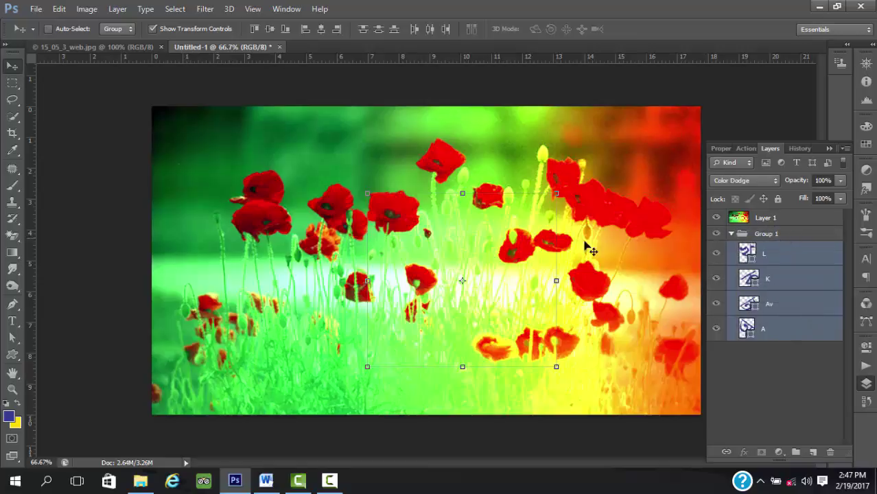
- Create a clipping mask that clips the poppy photo on Layer 1 to Group 1
click(773, 219)
right_click(769, 218)
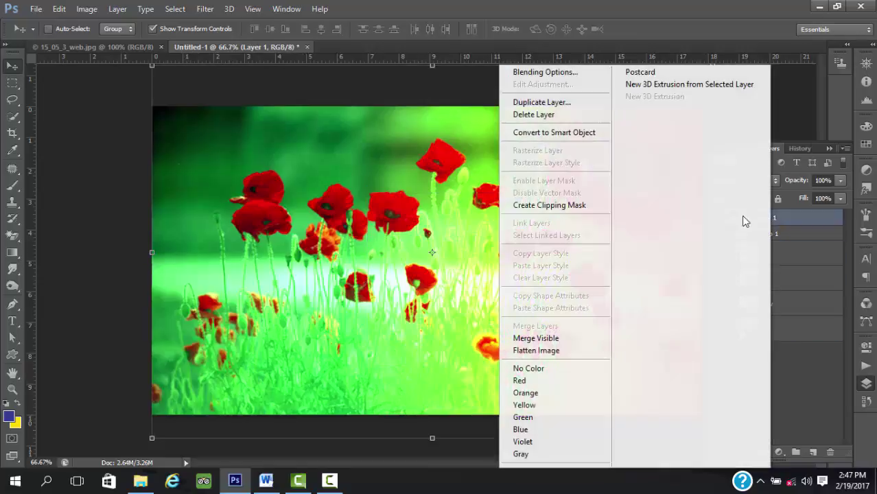
click(567, 205)
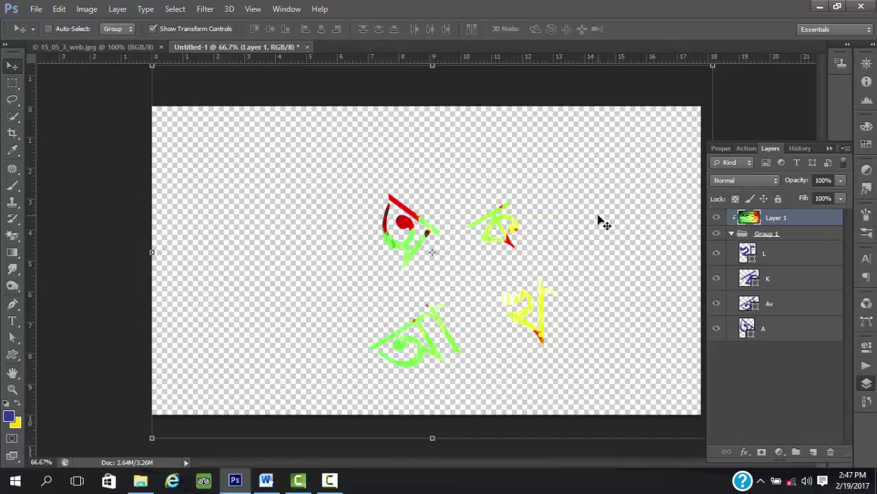
- Release the clipping mask of Layer 1 and move that layer below Group 1
right_click(773, 221)
click(559, 205)
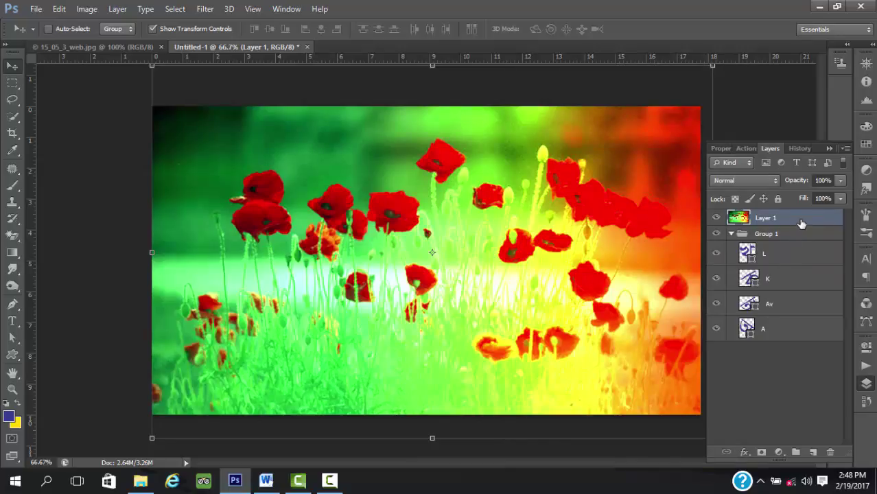
drag(801, 225, 800, 346)
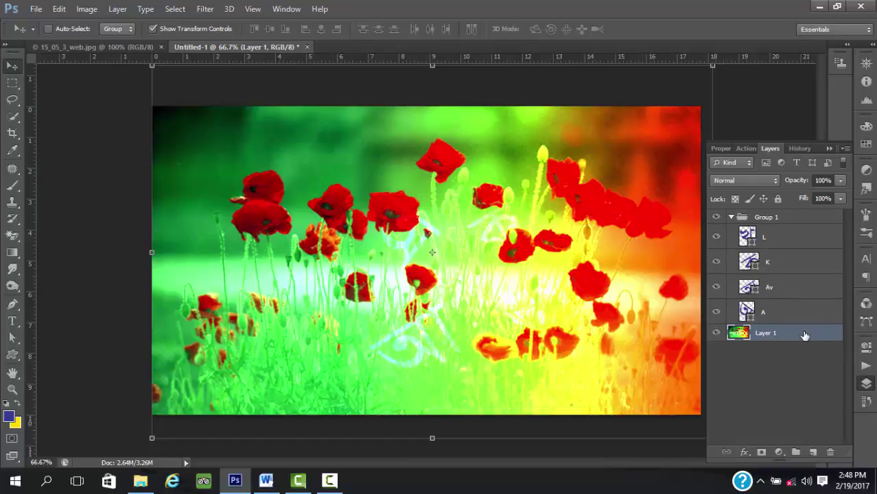
- Switch the Bijoy keyboard layout to English
click(760, 483)
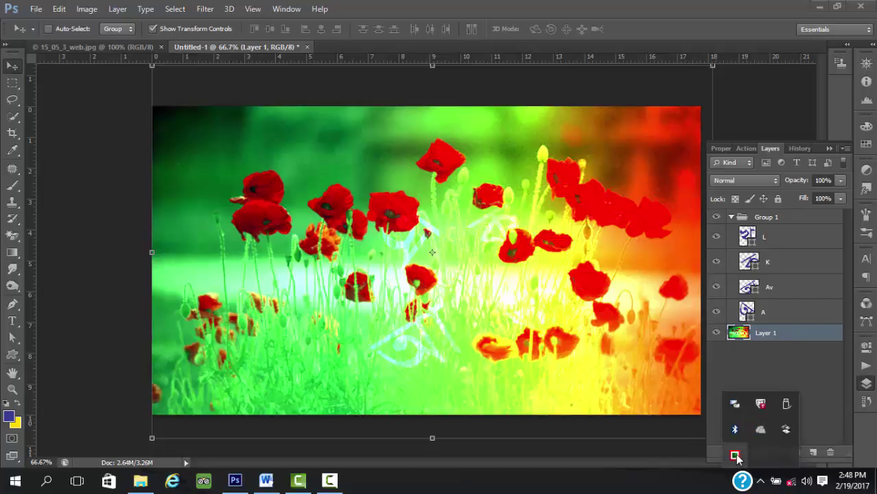
right_click(735, 456)
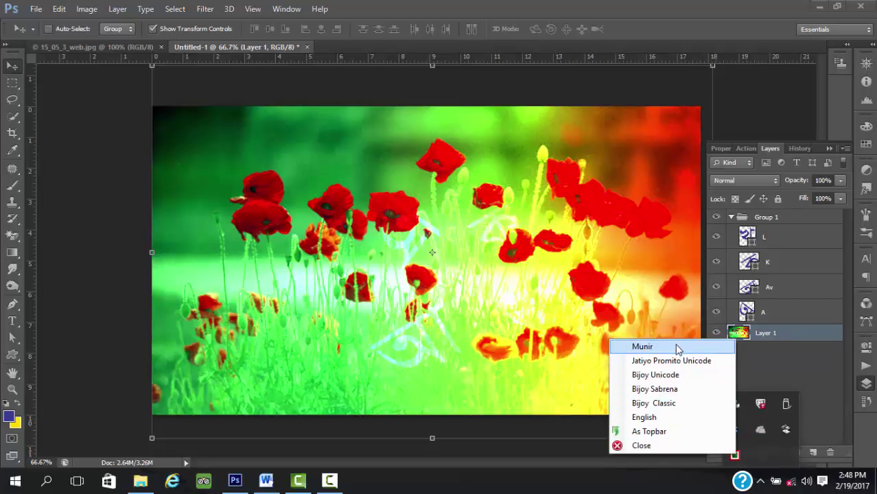
click(675, 416)
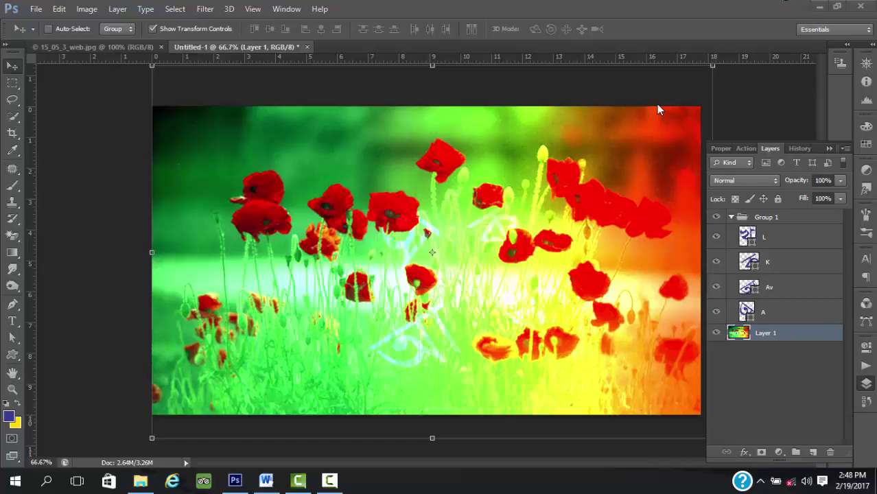
- Duplicate Layer 1 and move the copy above Group 1 in the layer stack
click(785, 361)
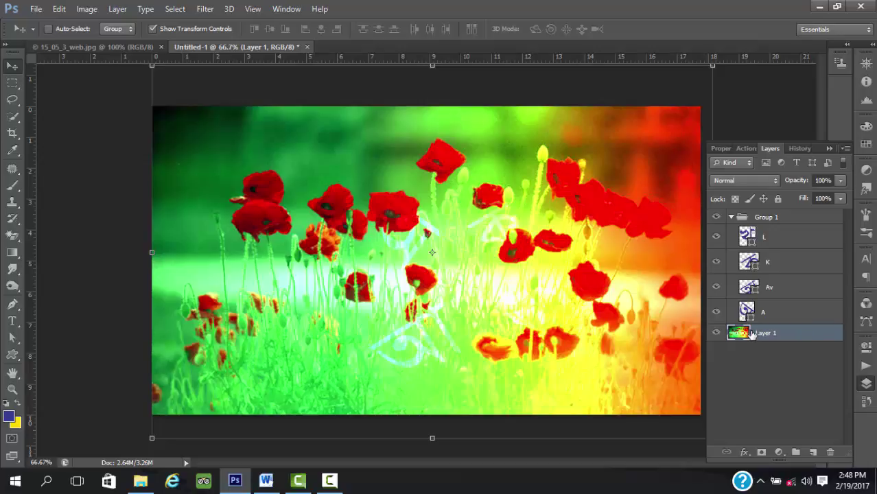
key(ctrl+j)
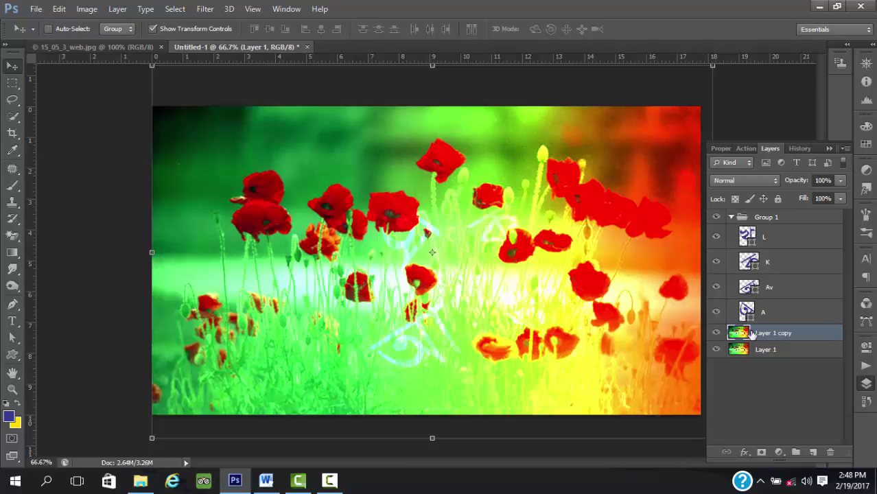
drag(752, 333, 757, 218)
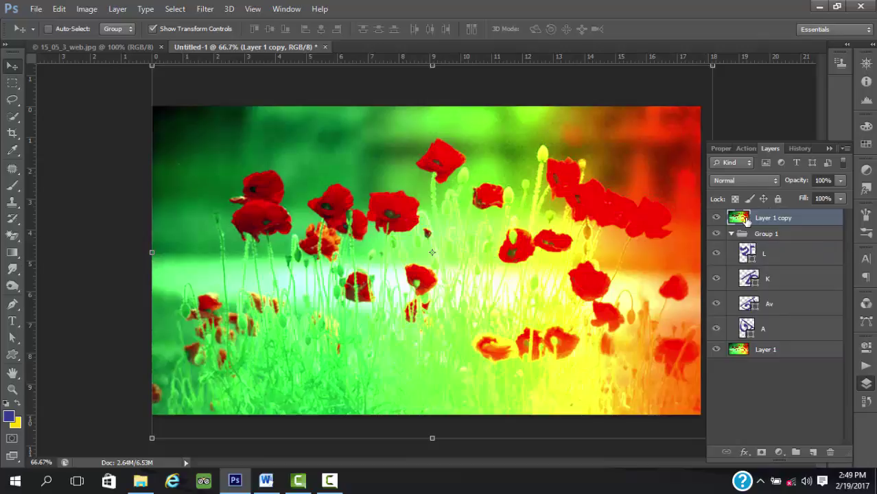
- Create a clipping mask that clips Layer 1 copy to Group 1
right_click(743, 218)
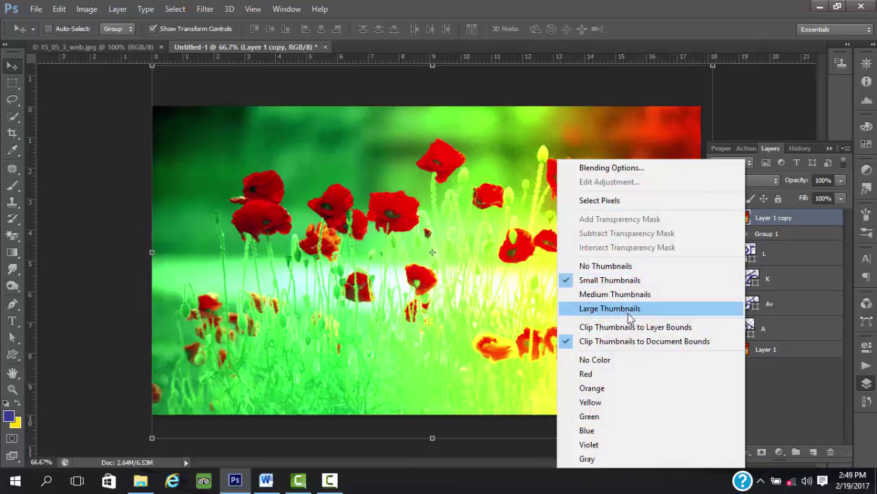
click(777, 221)
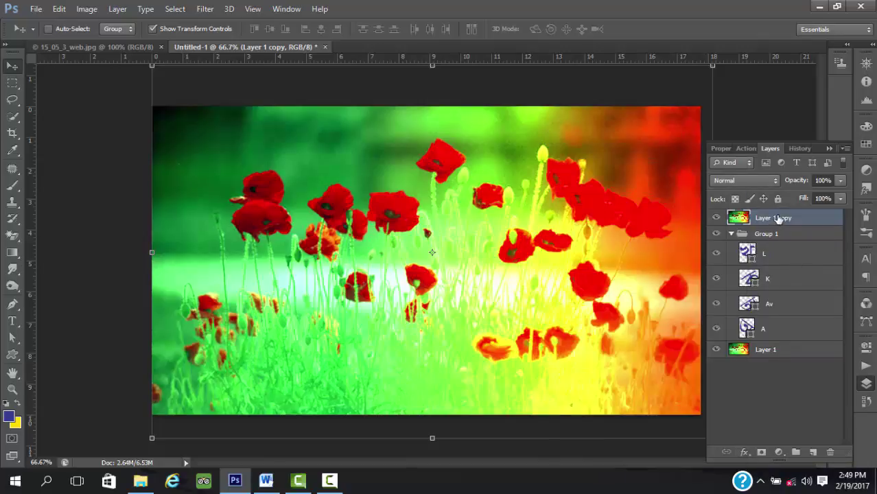
right_click(778, 219)
click(549, 207)
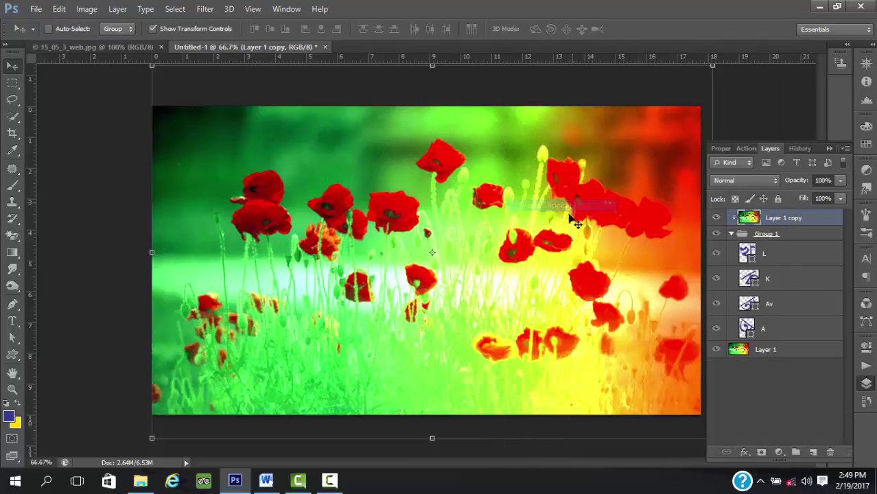
- Open the blending options of Layer 1 copy and enable Bevel & Emboss with Contour, leaving Texture off
right_click(785, 221)
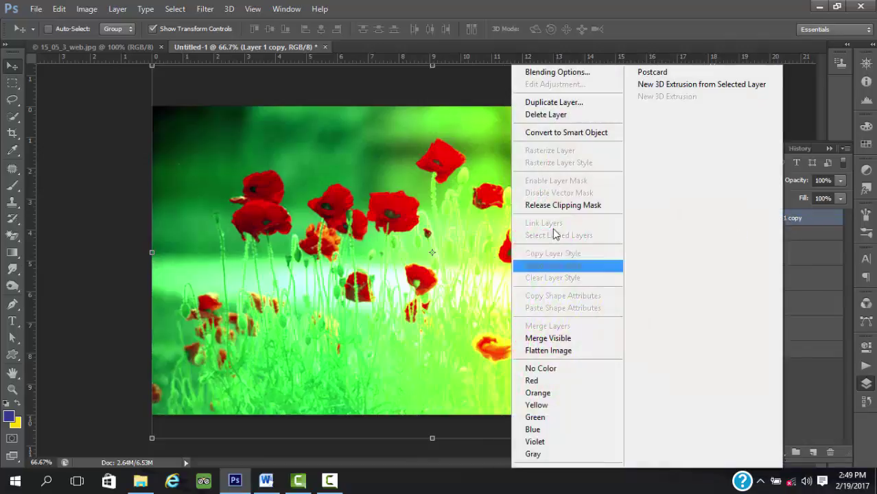
click(574, 76)
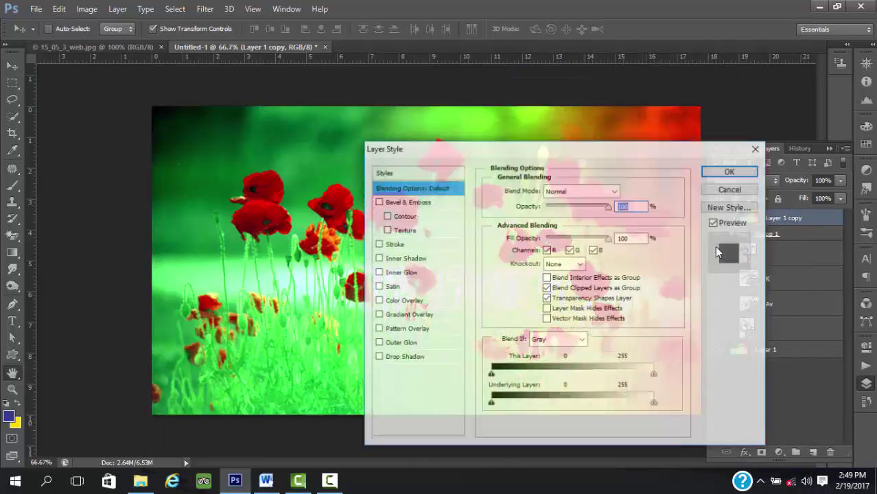
click(386, 230)
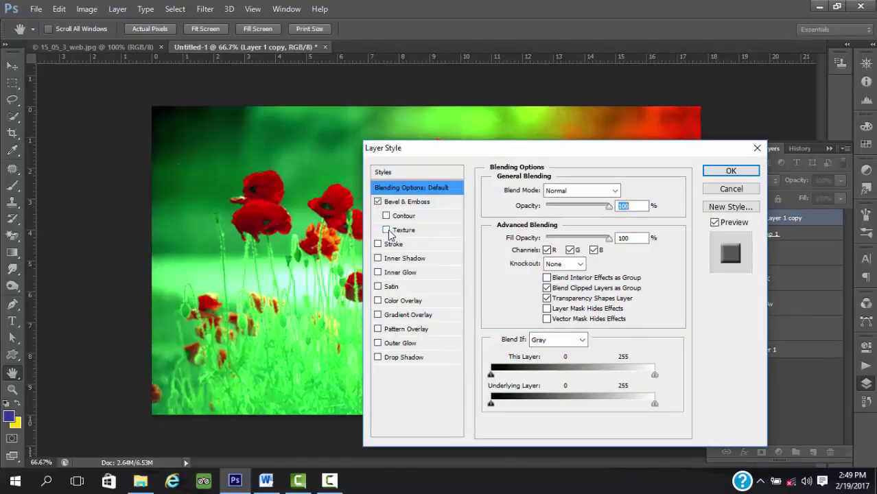
drag(534, 154, 375, 234)
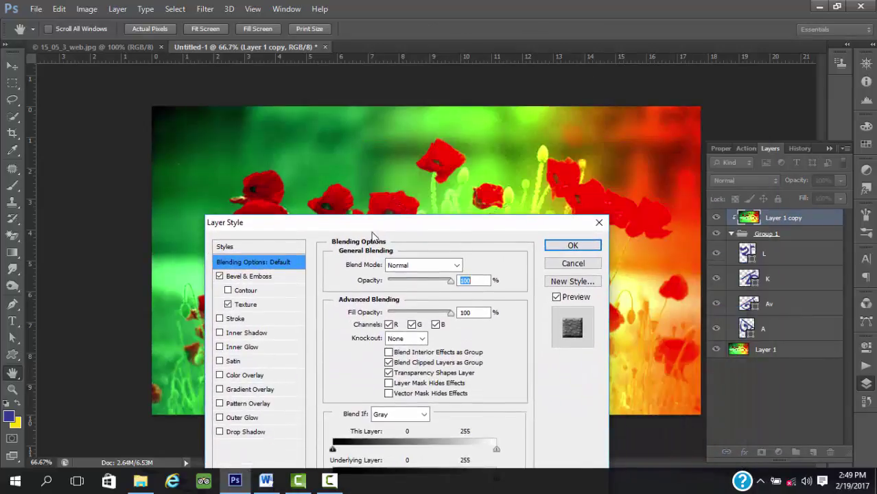
click(228, 304)
click(228, 290)
drag(438, 232, 214, 139)
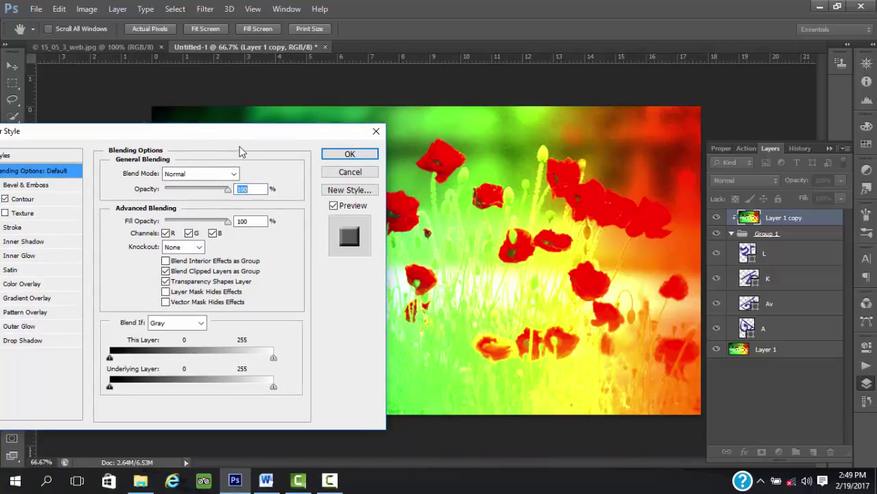
drag(232, 140, 767, 92)
- Set the Bevel & Emboss size to 16 px and try Drop Shadow on and off
click(578, 160)
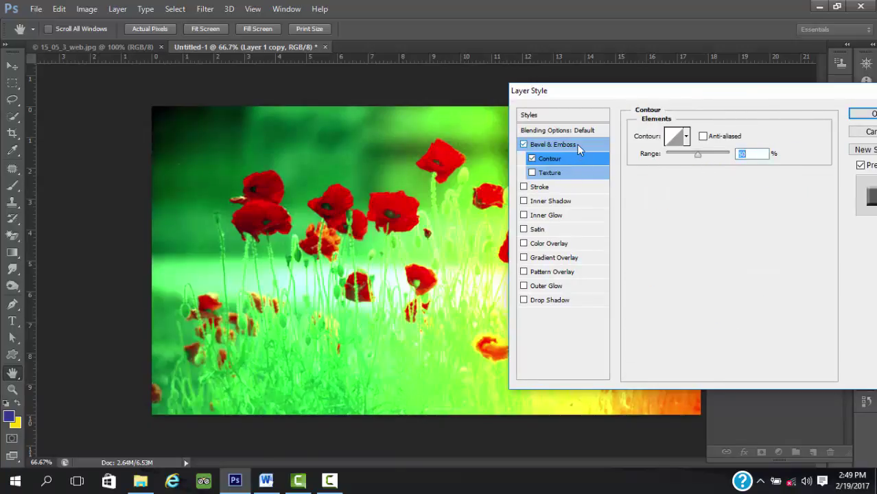
click(577, 144)
drag(698, 195, 693, 195)
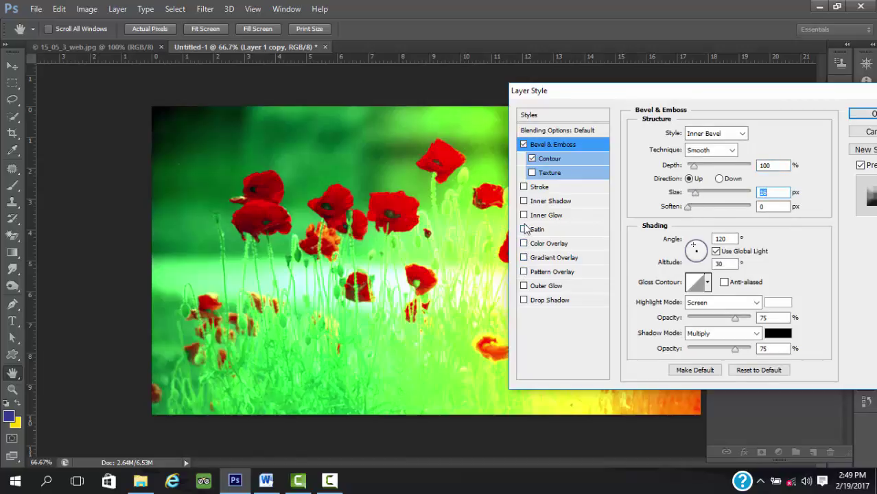
click(523, 302)
click(524, 301)
- Enable Texture under Bevel & Emboss, and try the Stroke effect before disabling it again
click(592, 158)
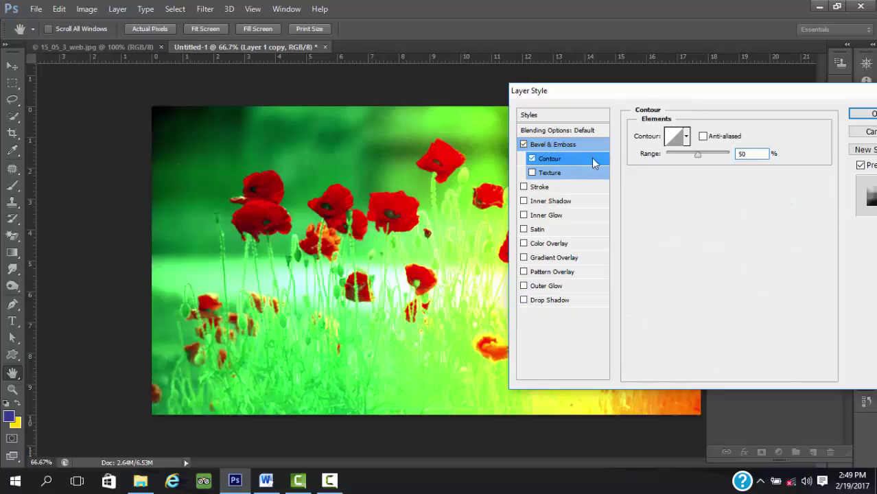
drag(689, 96, 492, 320)
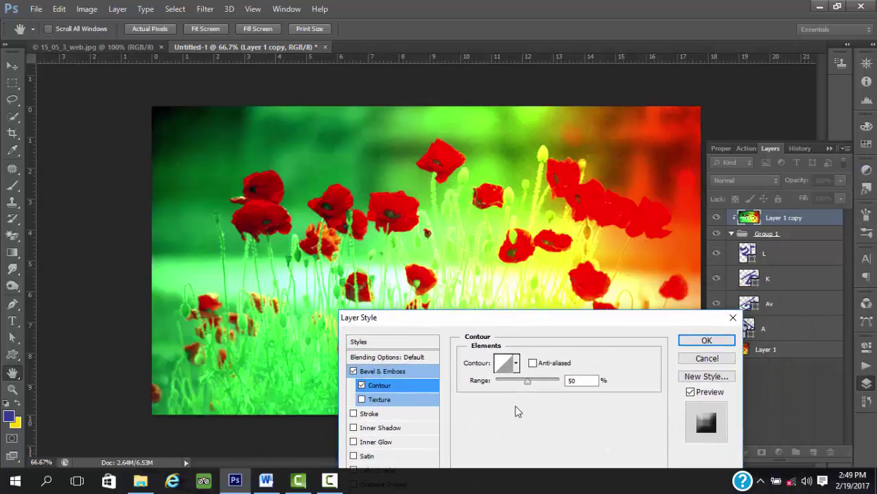
click(396, 402)
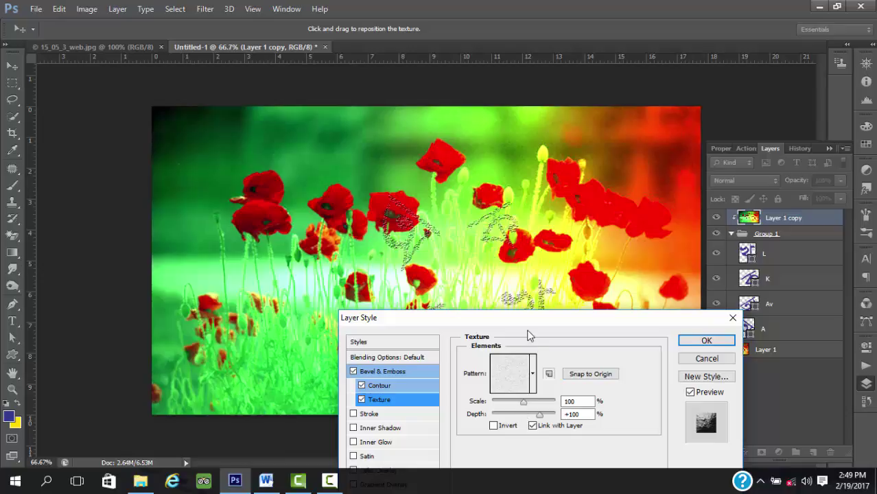
drag(621, 317, 493, 336)
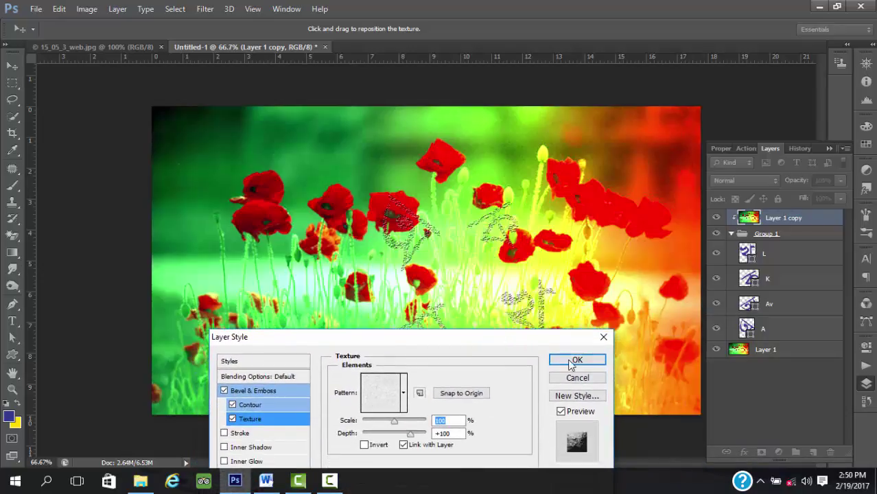
click(242, 433)
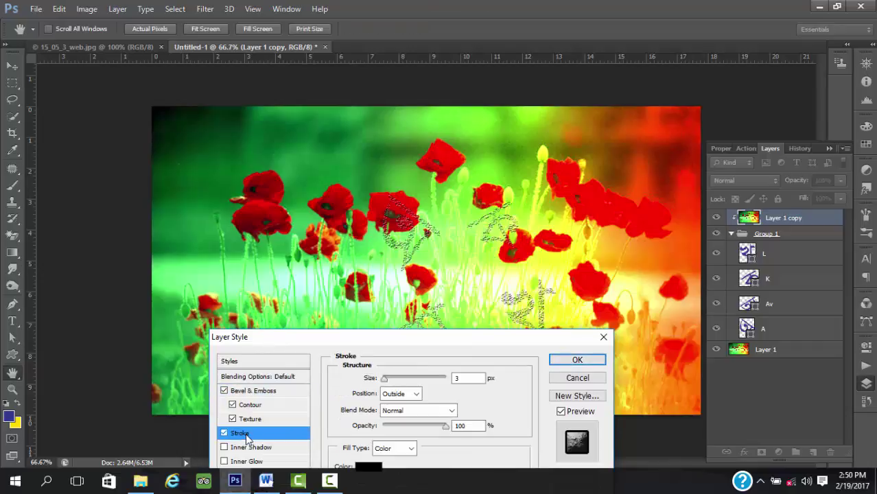
click(223, 433)
- Set the Bevel & Emboss size to 133 px and its depth to 184%
click(250, 404)
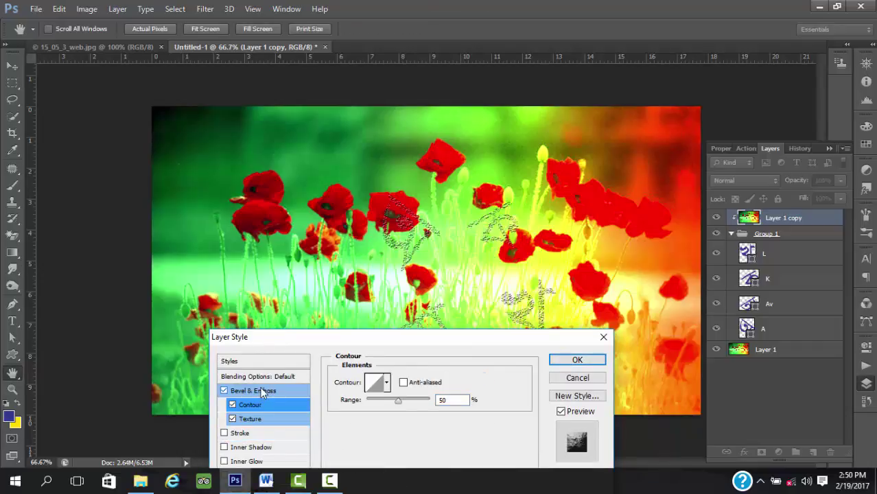
click(261, 392)
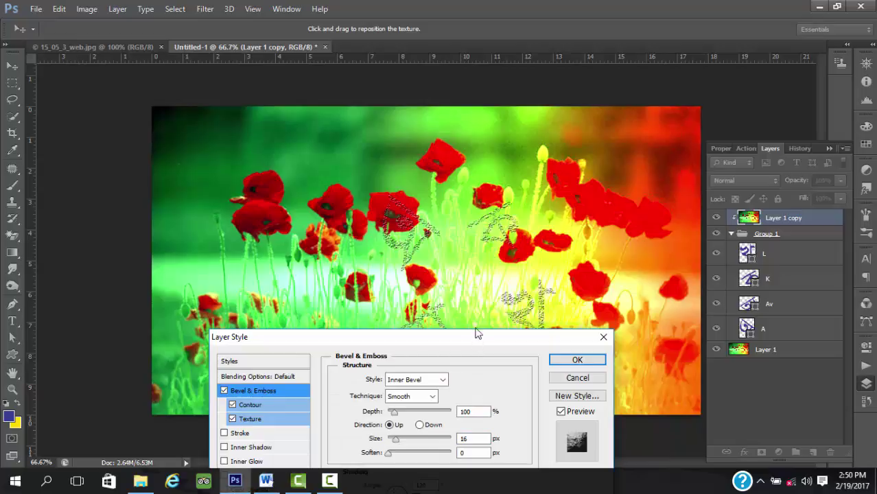
drag(475, 336, 500, 348)
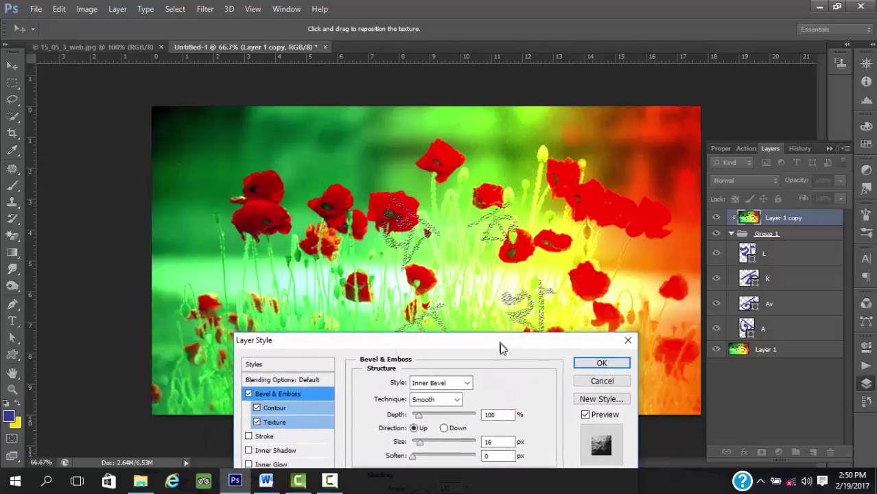
drag(422, 445, 448, 443)
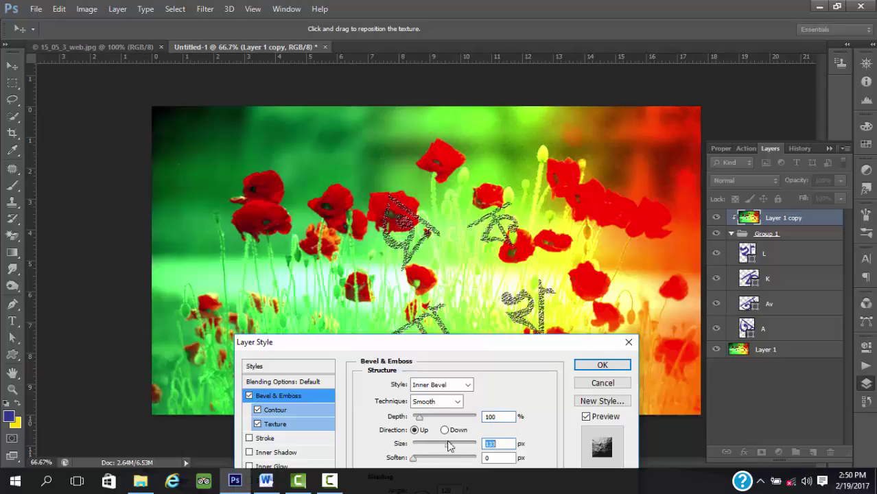
drag(420, 417, 447, 417)
- Try the Emboss style for the bevel, followed by Pillow Emboss
click(464, 385)
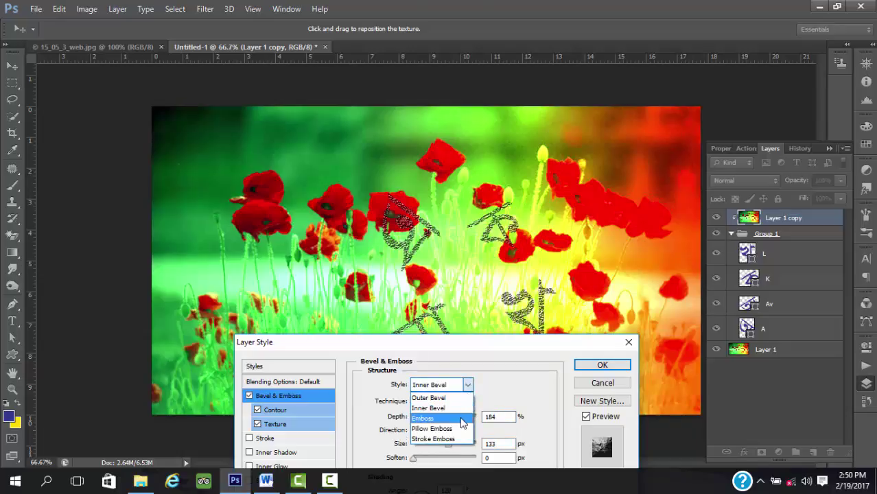
click(463, 419)
click(467, 388)
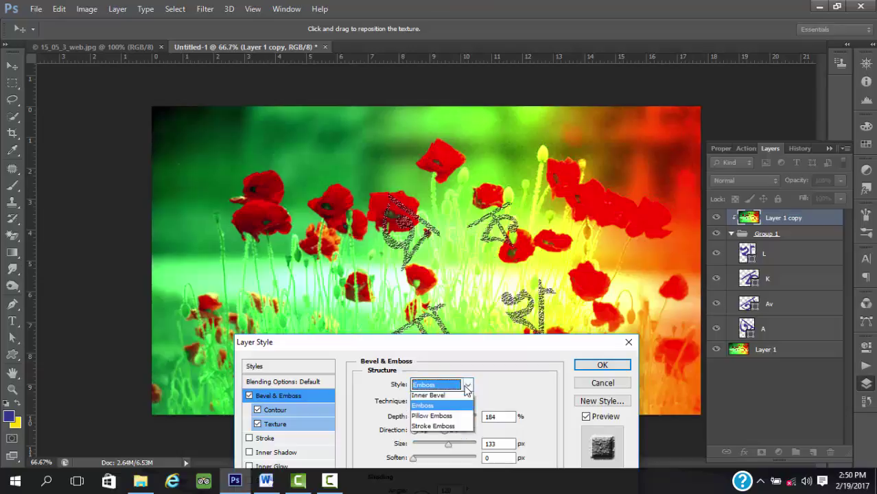
click(453, 416)
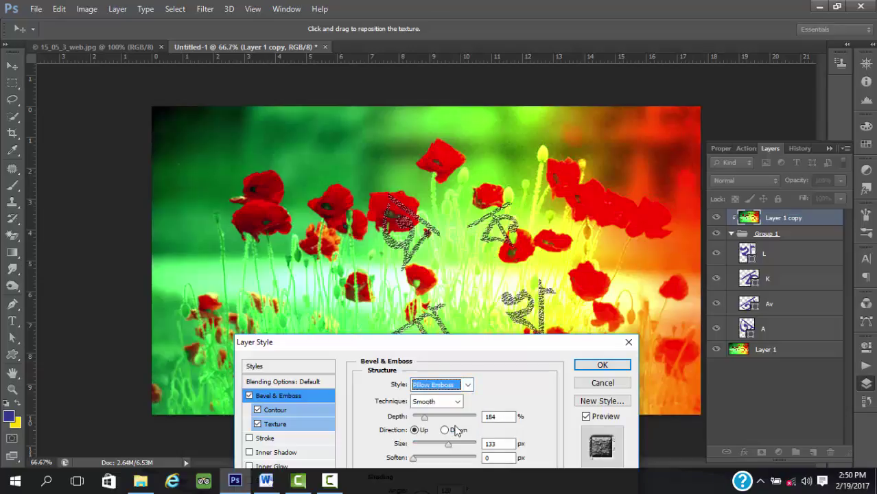
- Try the Chisel Hard technique for the bevel and settle on Chisel Soft
click(459, 403)
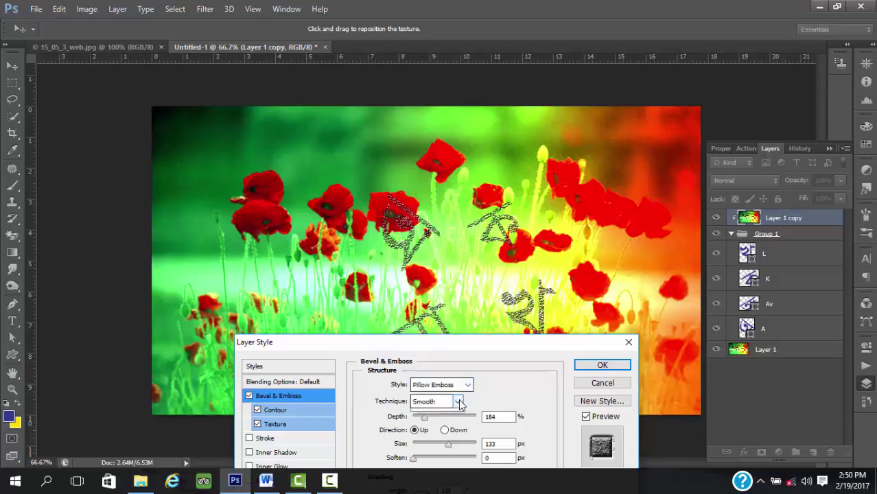
click(452, 425)
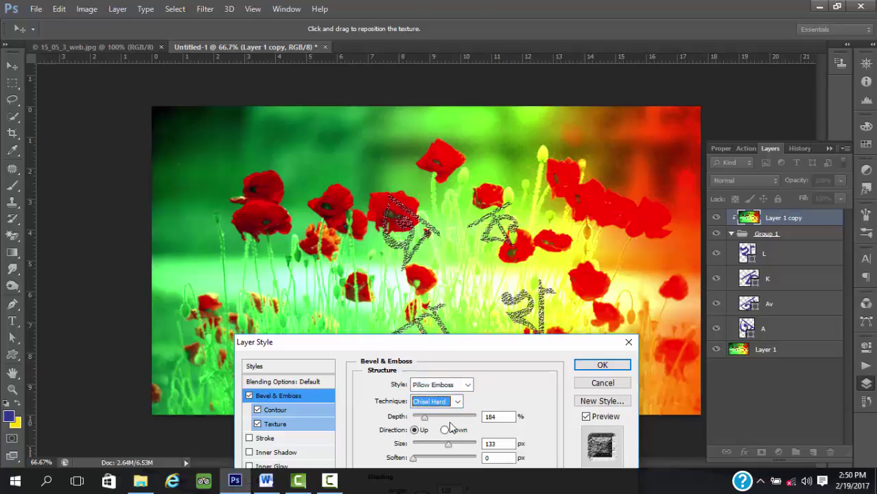
click(455, 402)
click(446, 426)
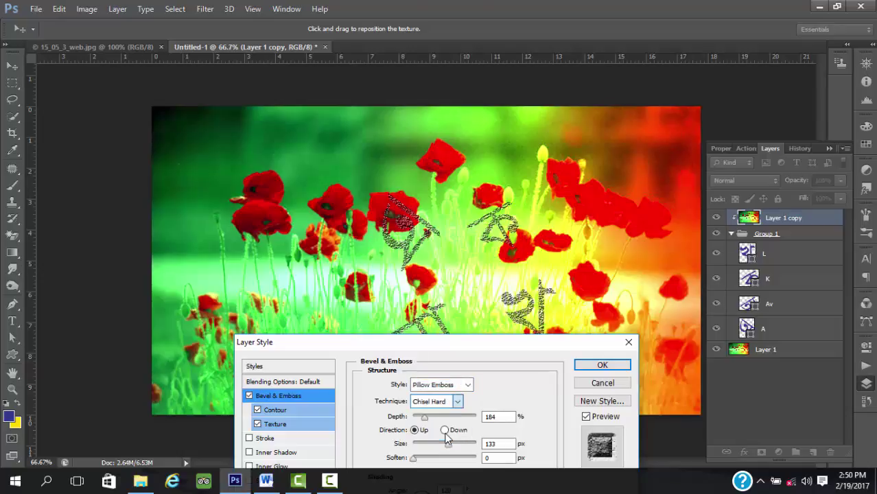
- Try the Stroke Emboss style for the bevel, followed by Outer Bevel
click(468, 385)
click(457, 441)
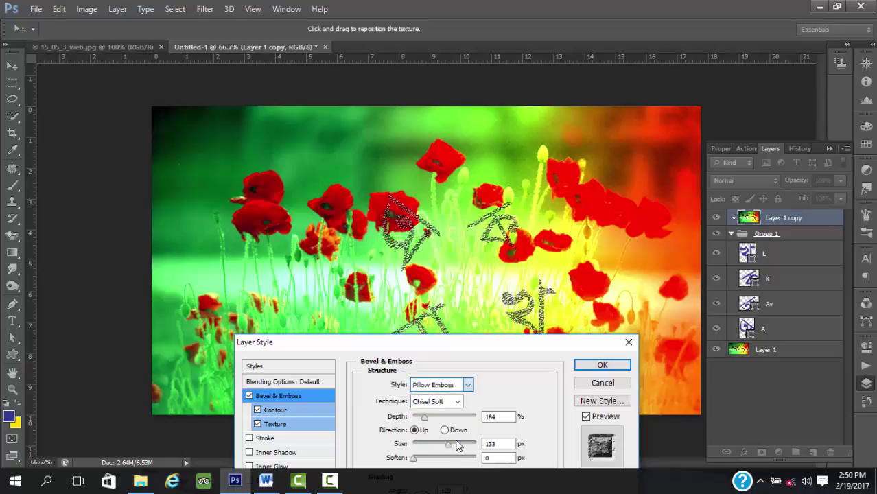
click(467, 387)
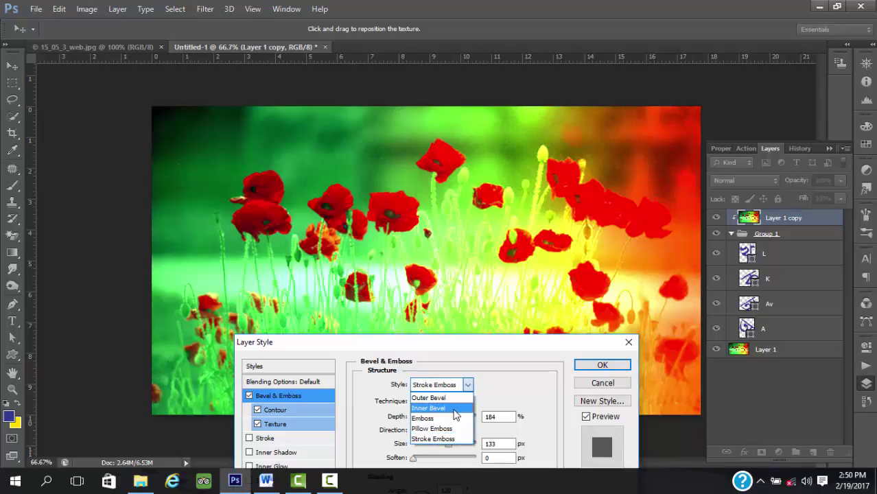
click(456, 399)
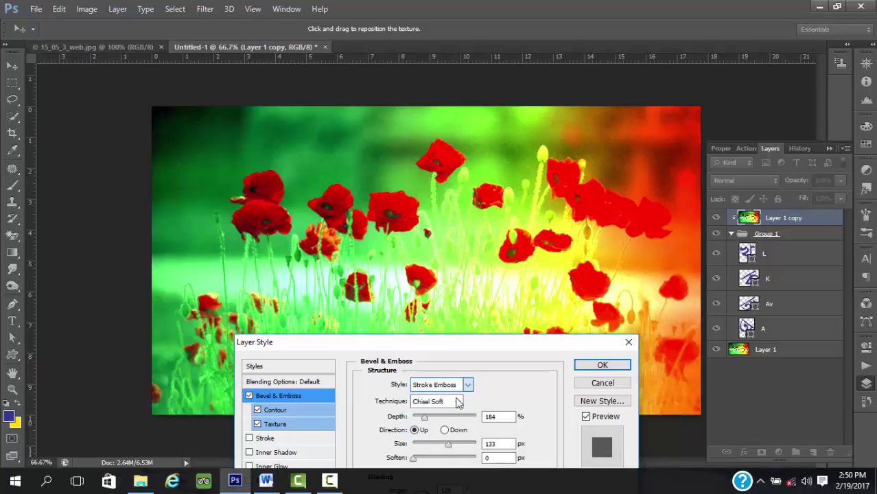
- Set the bevel style to Inner Bevel and apply the layer style to the clipped photo copy
click(468, 387)
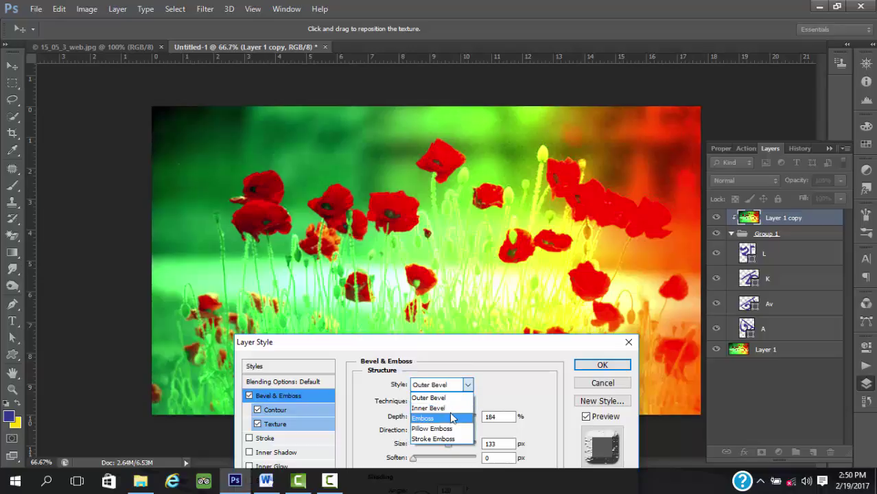
click(450, 409)
click(596, 364)
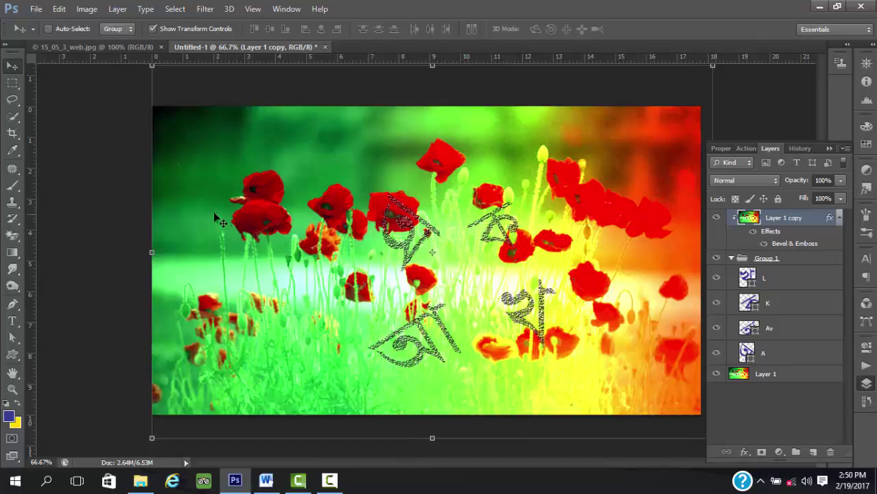
- Start a new text line in the upper part of the photo and switch the keyboard layout to Bijoy Classic
click(11, 320)
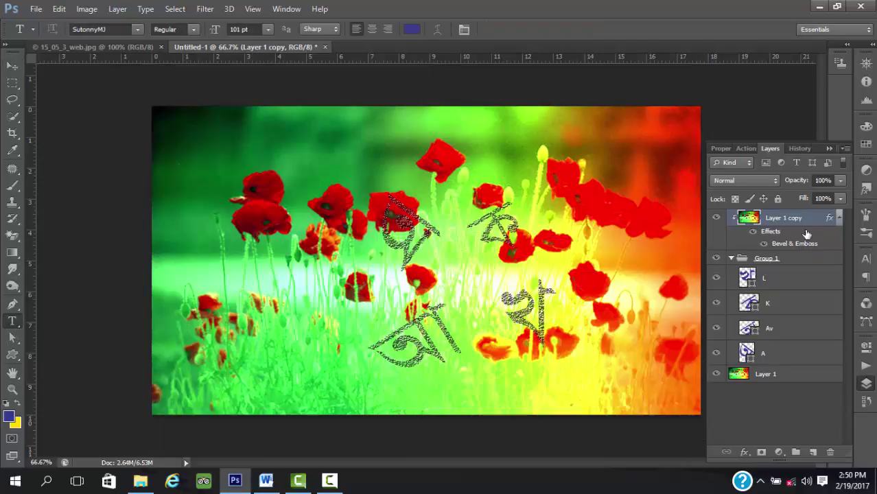
click(316, 193)
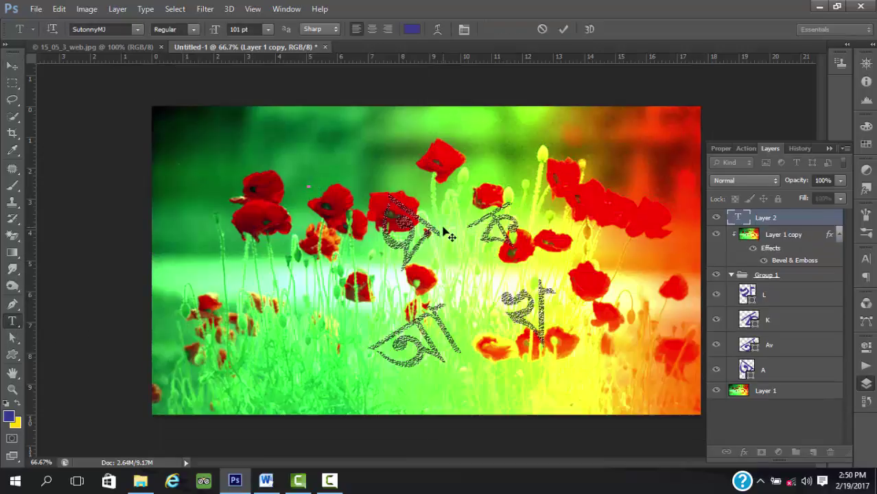
click(765, 481)
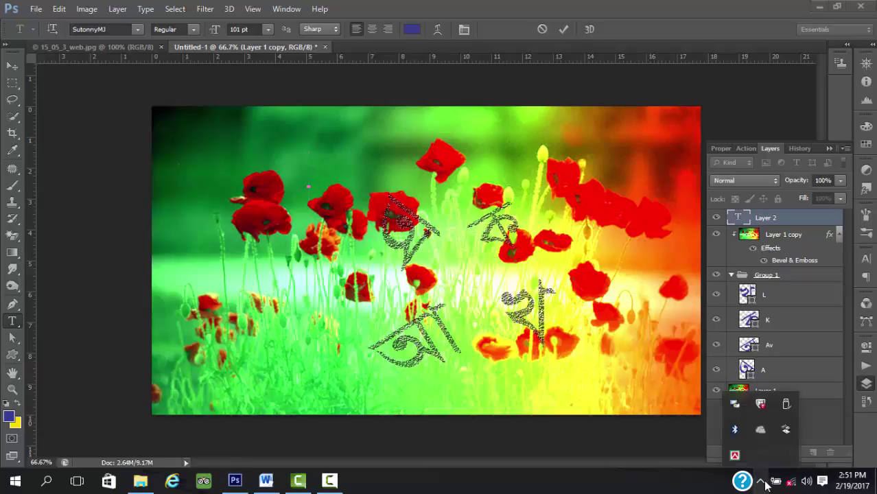
right_click(735, 457)
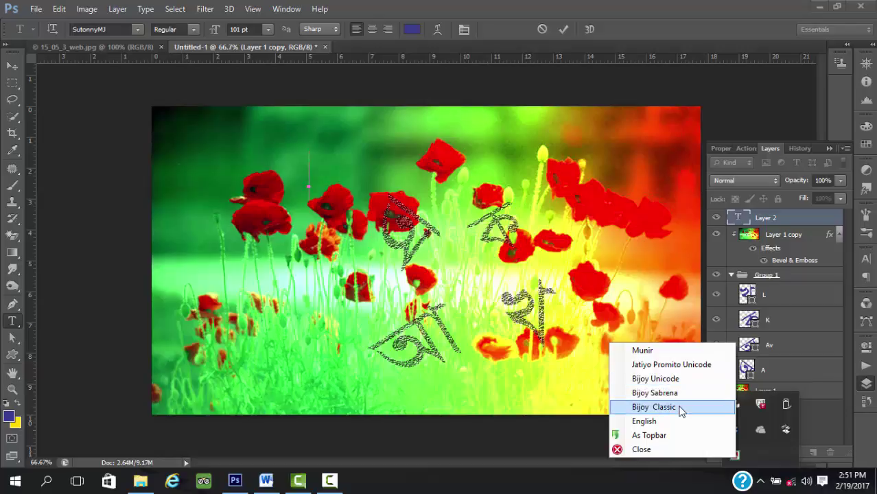
click(681, 407)
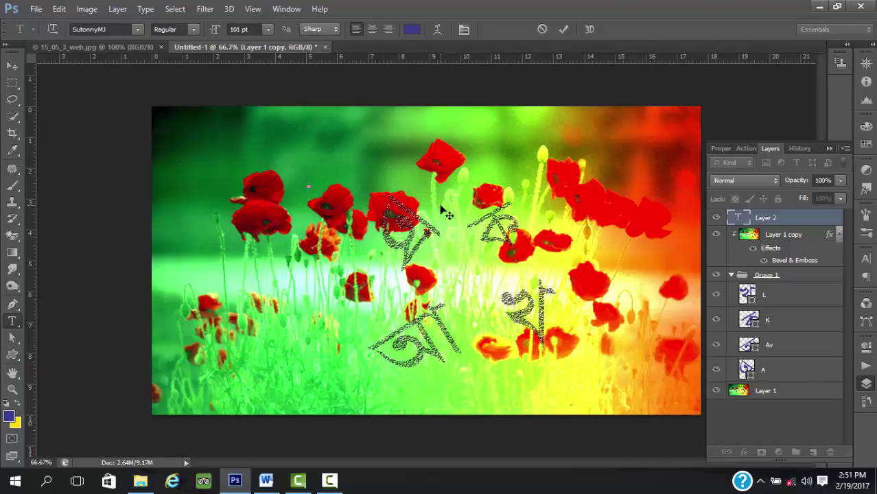
- Enter আমার ভাইয়ের as the opening words of the text line, correcting the mistyped letters
text(আমারভঅই)
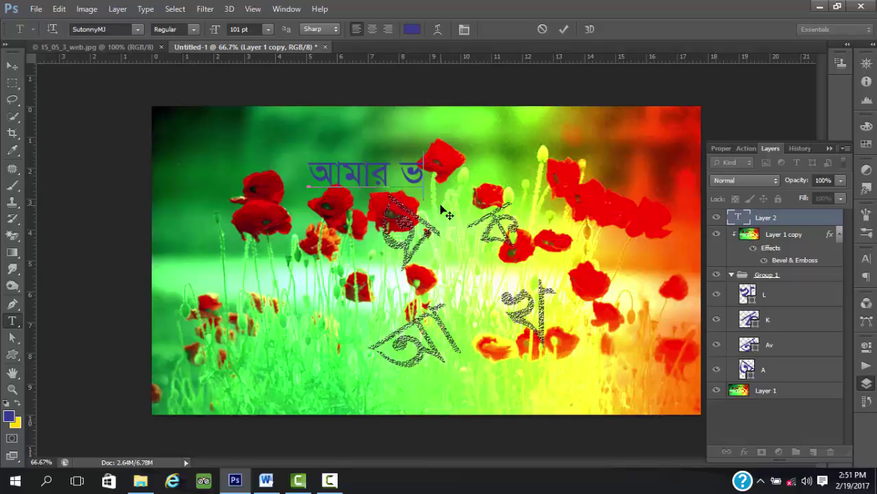
key(BackSpace)
key(BackSpace)
key(BackSpace)
key(BackSpace)
text(ভক্ত)
key(BackSpace)
key(BackSpace)
text(াইয়ের)
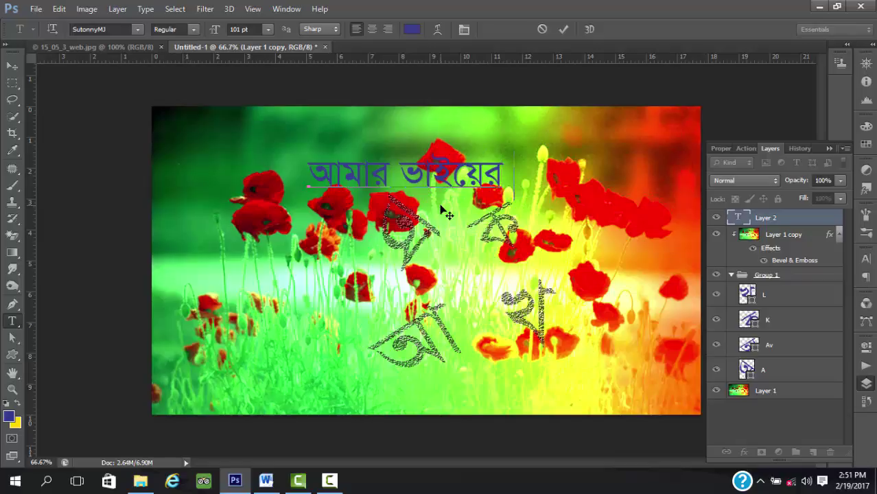
- Complete the line with রক্তে রাঙানো and shift the whole text line left on the photo
text( রক্তে)
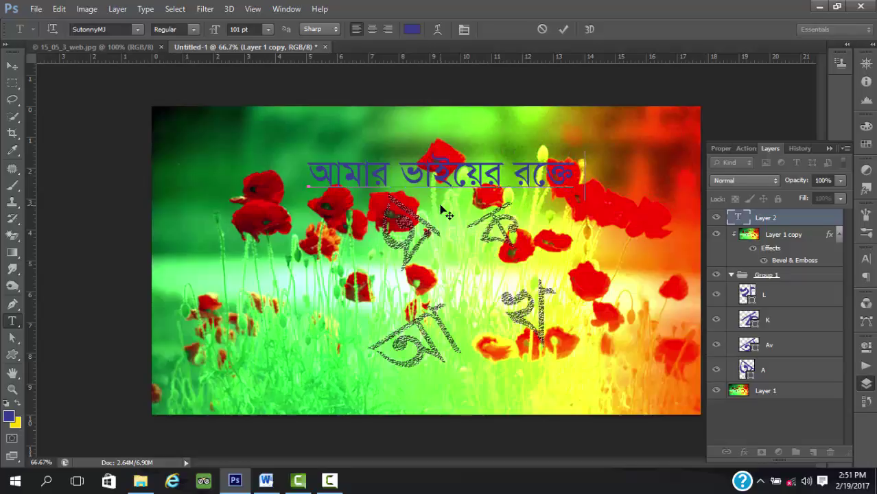
text( রাঙ)
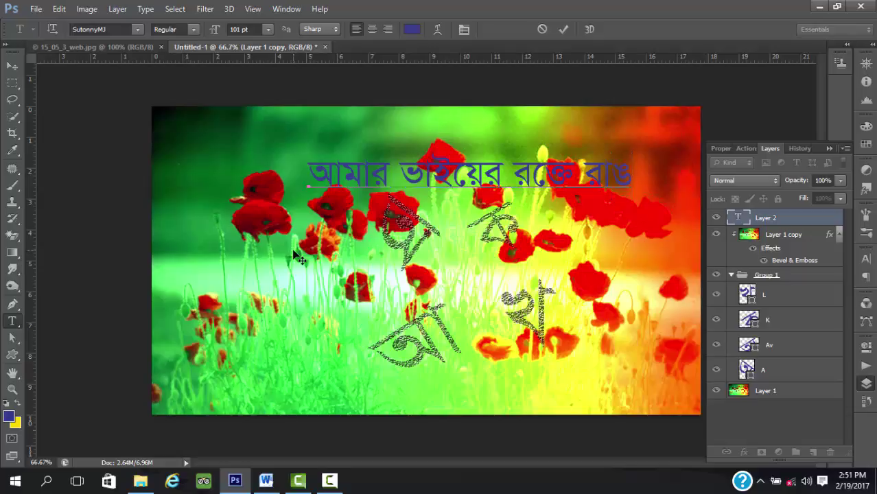
text(পনি)
key(BackSpace)
key(BackSpace)
key(BackSpace)
key(BackSpace)
text(ানো)
drag(638, 294, 547, 288)
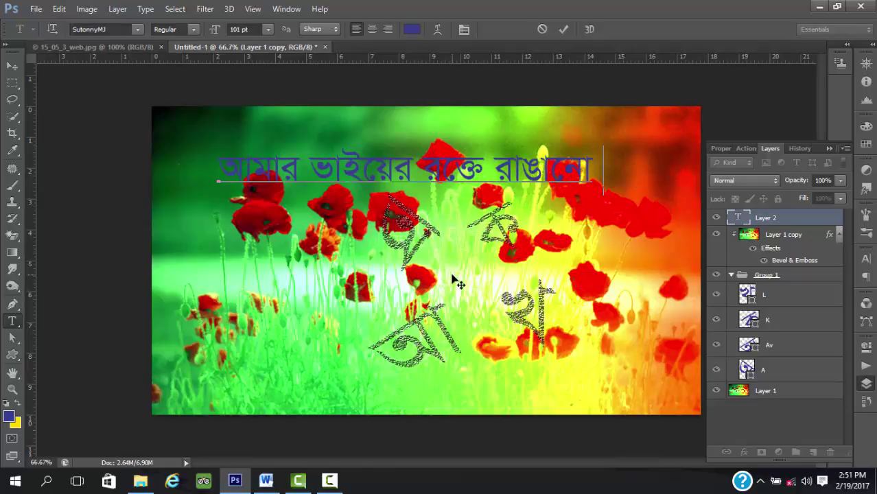
- Commit the first text line
key(Return)
click(761, 482)
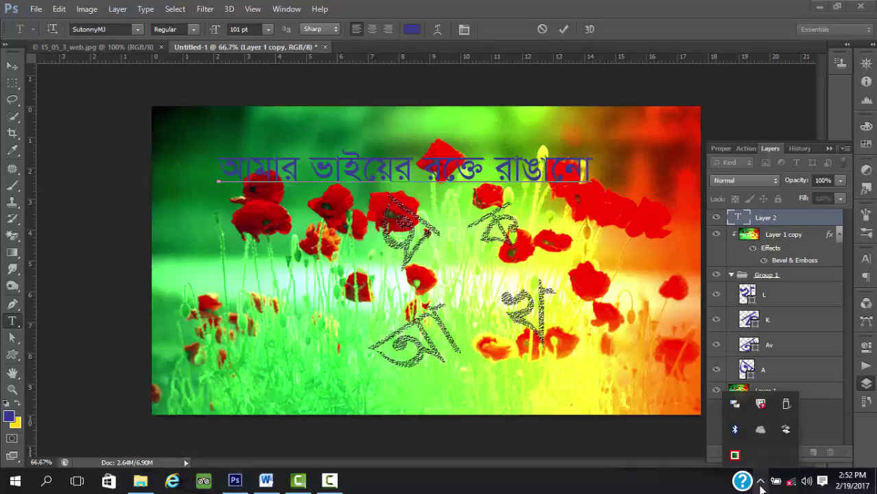
click(761, 482)
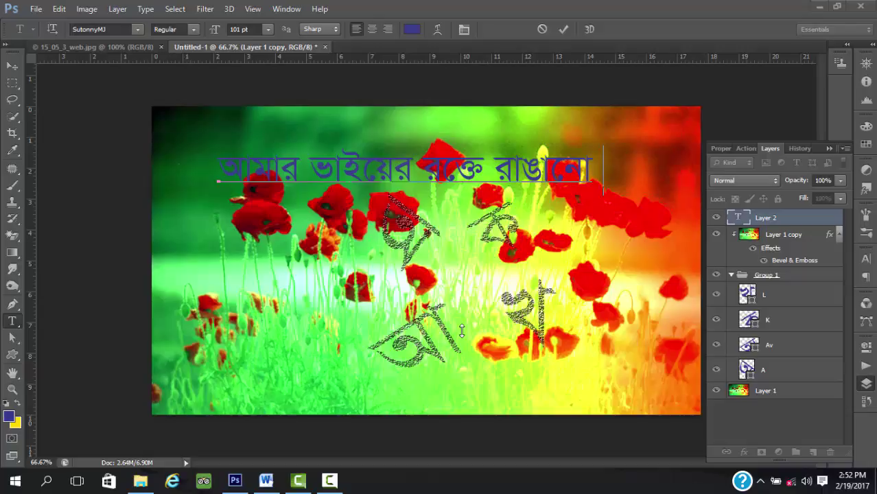
click(562, 30)
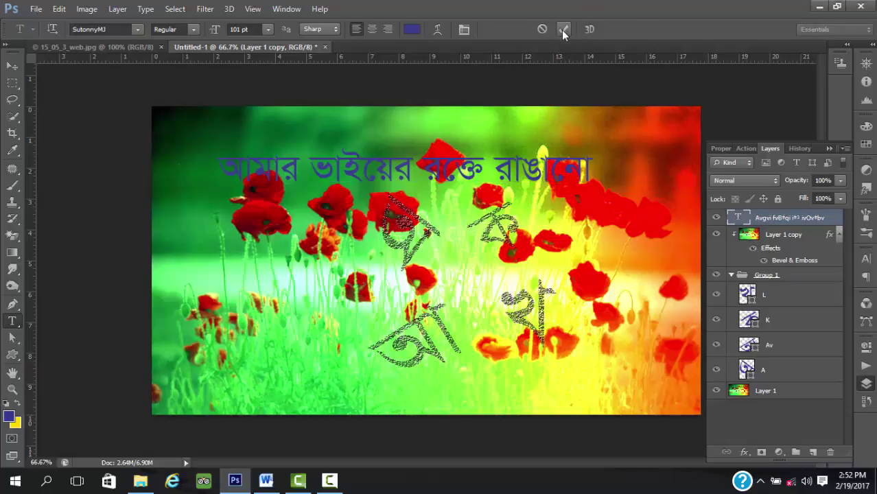
- Start a separate text line beneath the first one and try out its opening Bangla letters, deleting the wrong ones
click(301, 224)
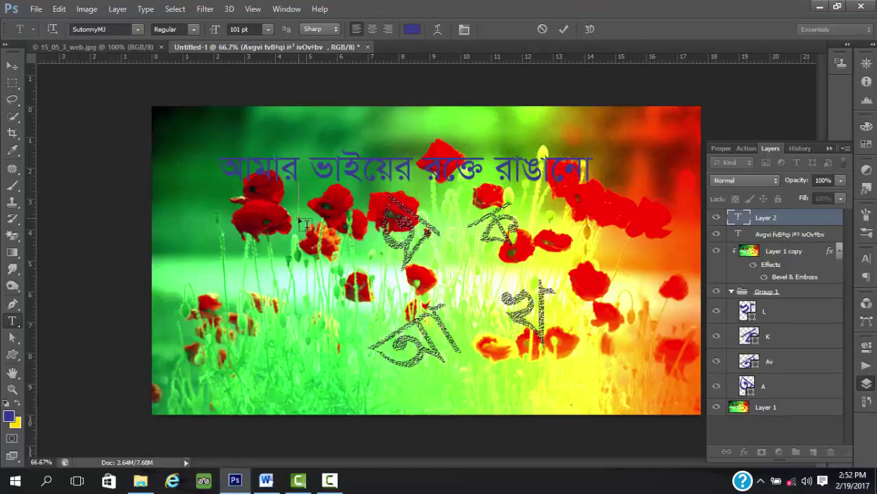
text(এ)
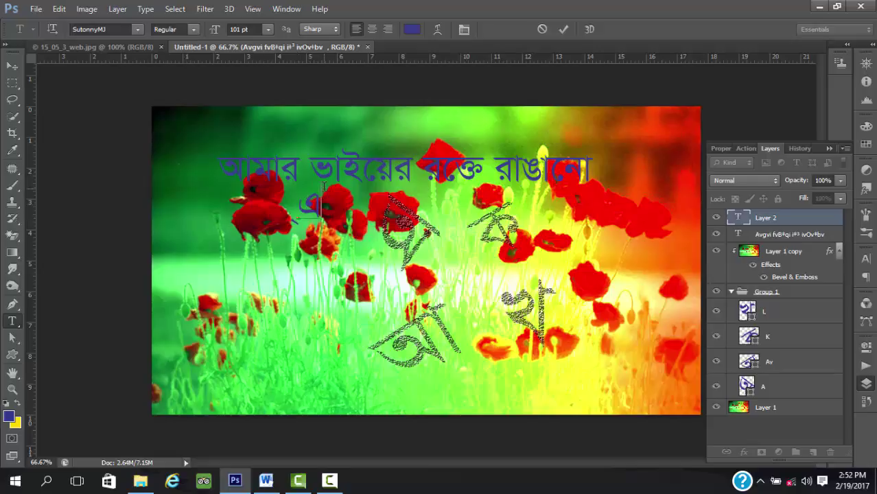
key(BackSpace)
text(এক)
key(BackSpace)
key(BackSpace)
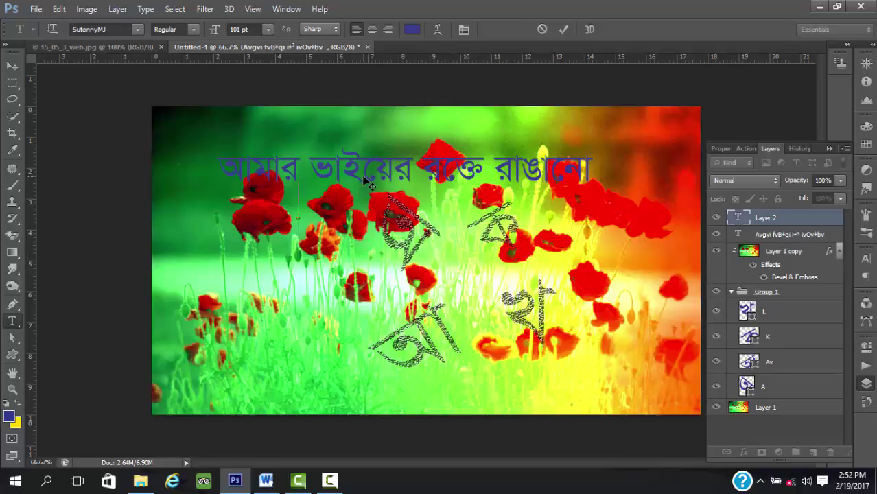
text(্কে)
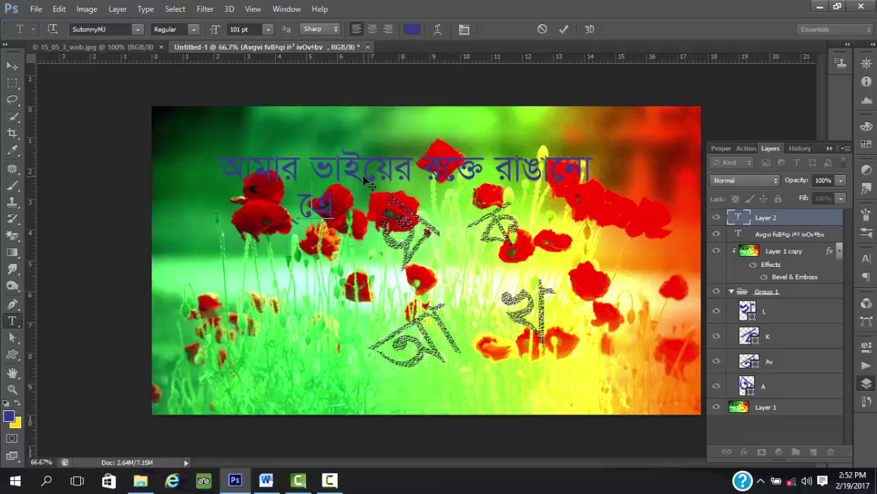
key(BackSpace)
key(BackSpace)
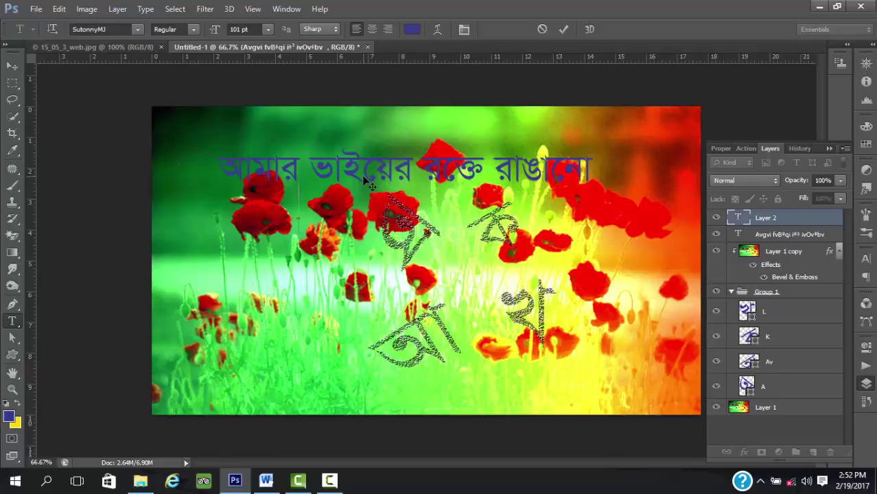
text(ে)
key(BackSpace)
key(BackSpace)
- Enter একুশে ফেব্রুয়ারী as the second text line and commit it
text(একু)
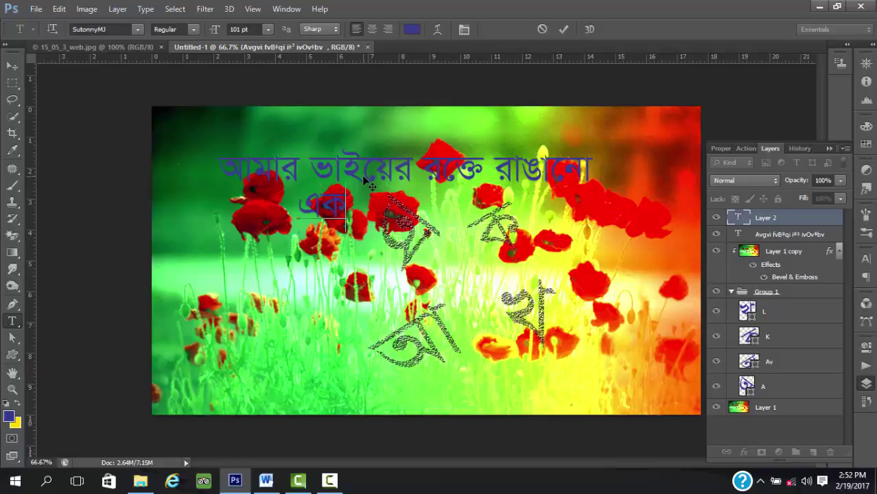
text(শে ফেব)
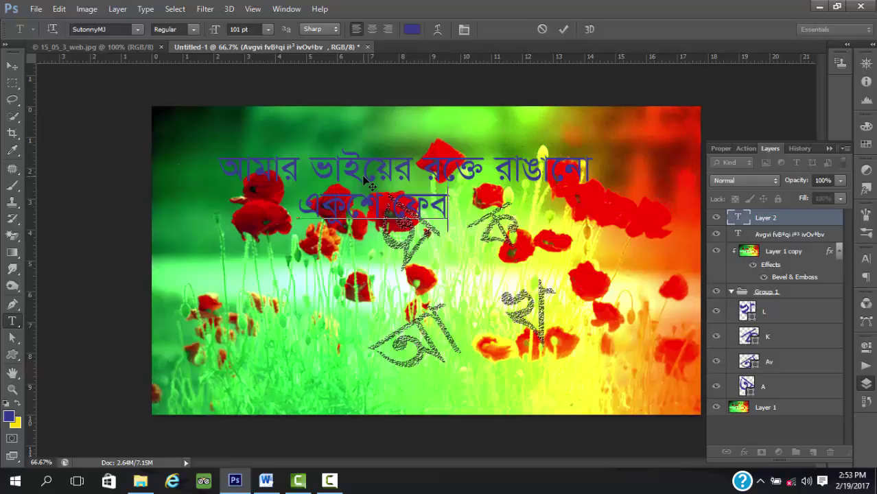
text(্রুয়ারী)
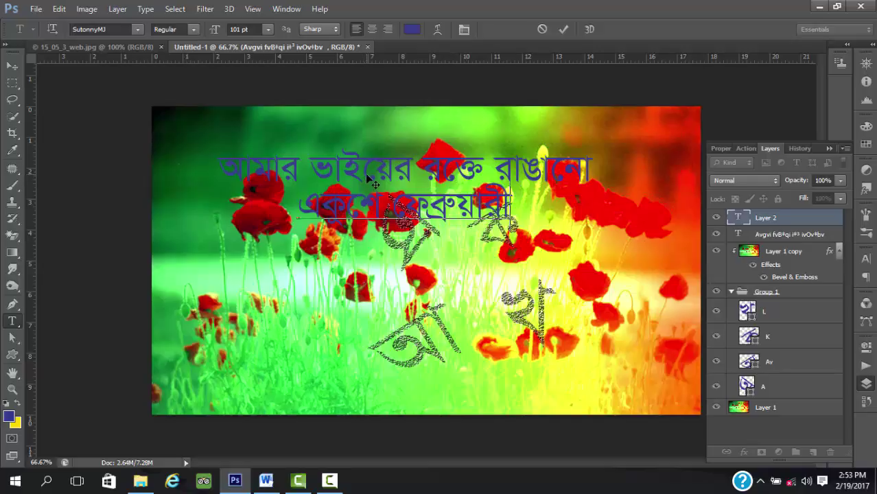
key(shift+Left)
key(ctrl+a)
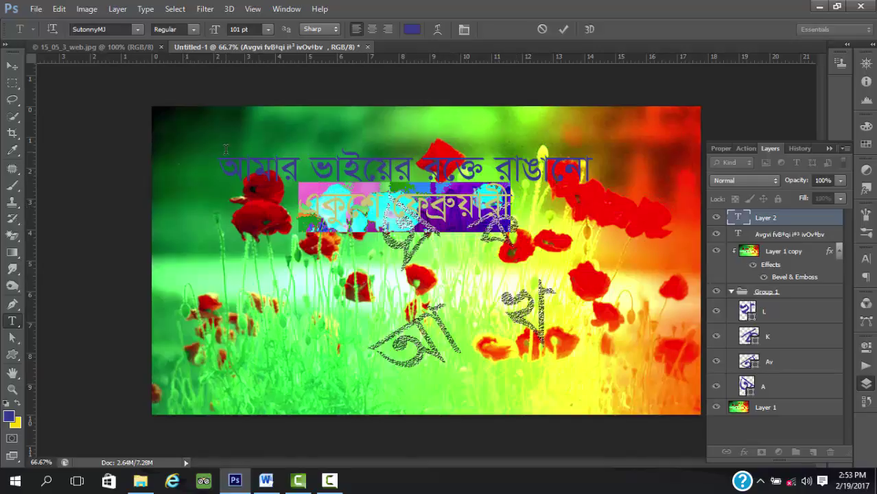
click(562, 28)
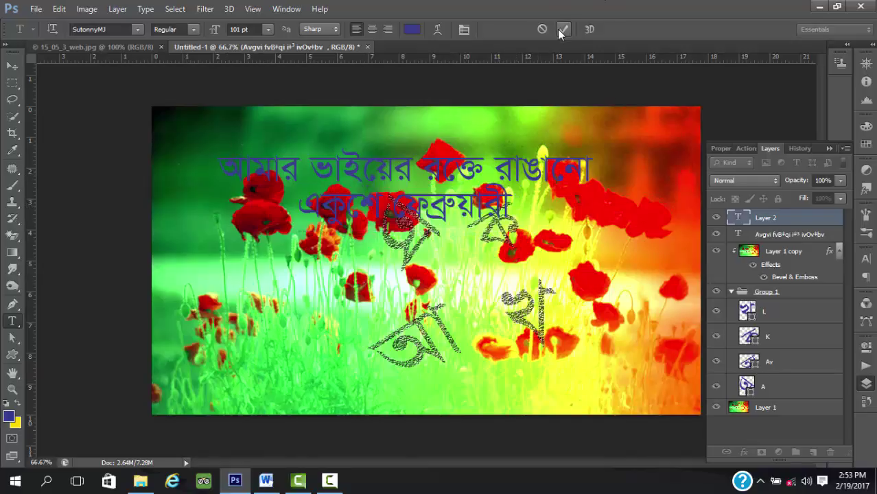
- Move the second text line slightly right and up, and move the first text line higher above it
click(12, 66)
mouse_move(482, 253)
mouse_down()
mouse_move(488, 278)
mouse_move(493, 256)
mouse_up()
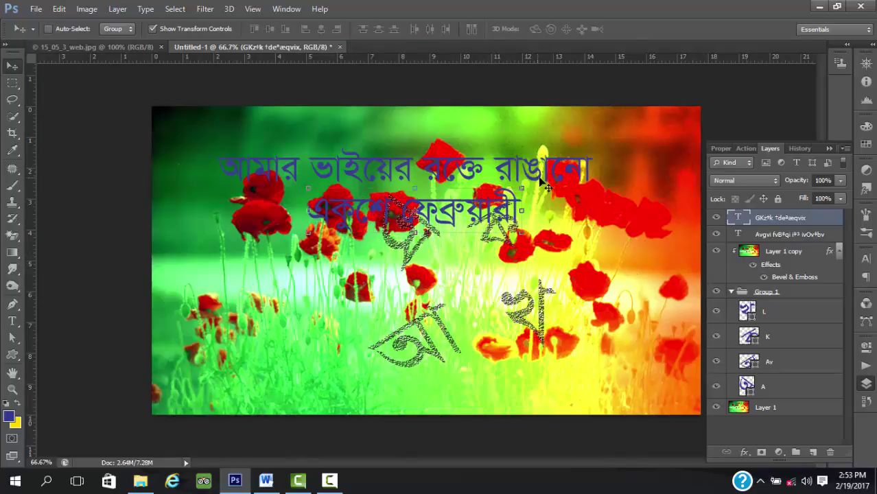
drag(536, 176, 537, 164)
click(778, 234)
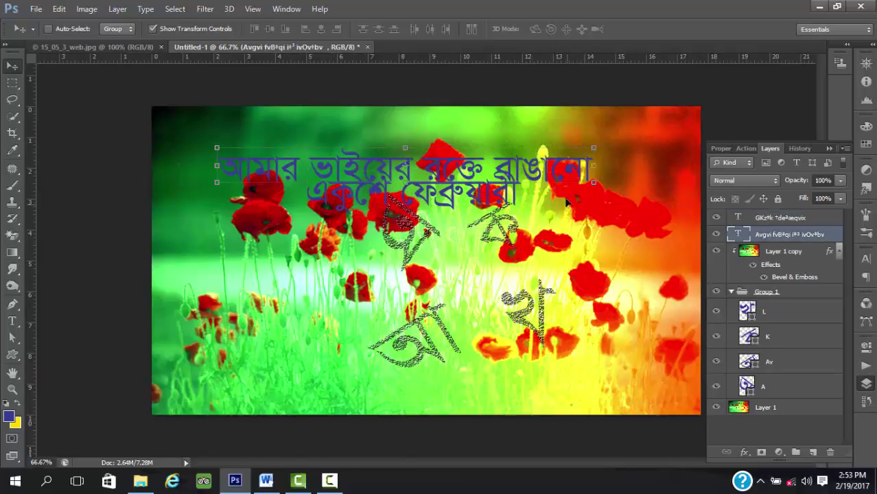
drag(566, 203, 559, 180)
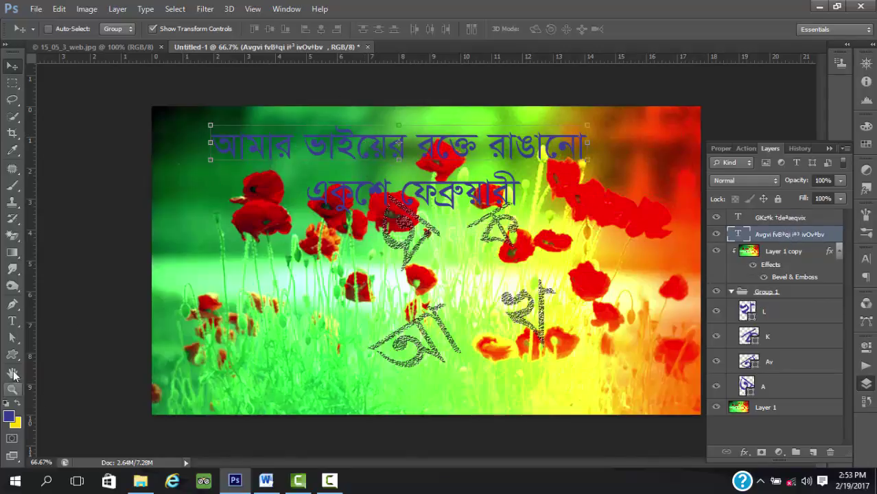
- Recolour the whole first text line to a bright magenta with a hue of 305° and commit the change
click(13, 321)
drag(215, 145, 673, 186)
click(411, 29)
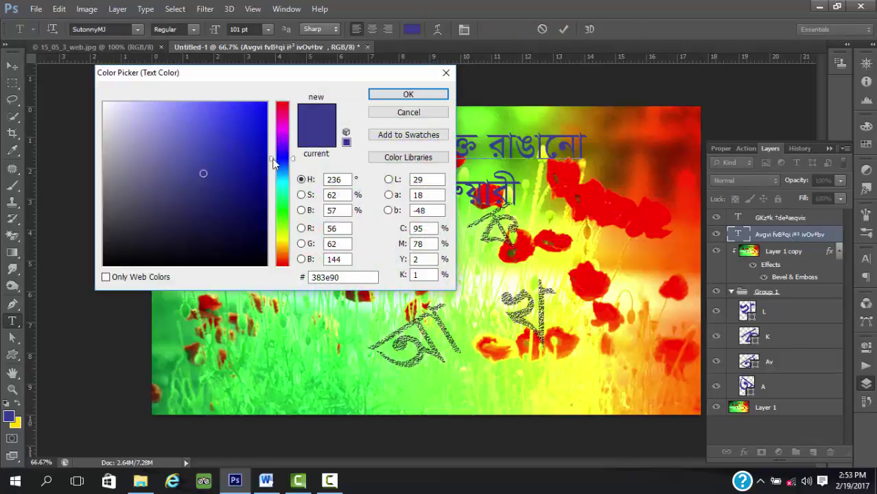
click(281, 127)
click(266, 103)
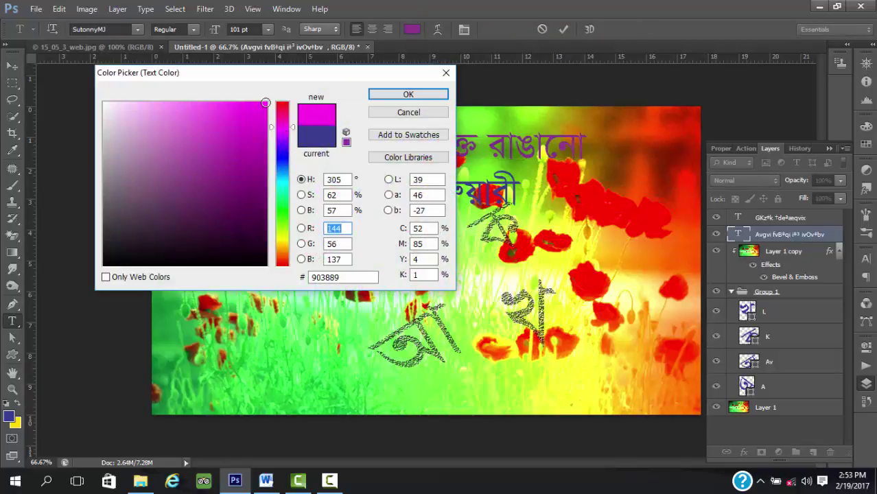
click(420, 95)
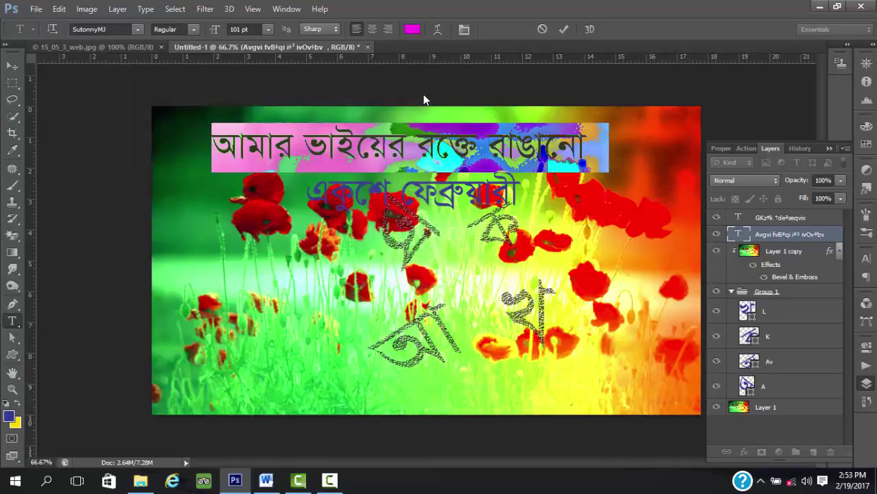
click(562, 30)
- Recolour the whole second text line to a bright red with a hue of 352° and commit the change
click(377, 192)
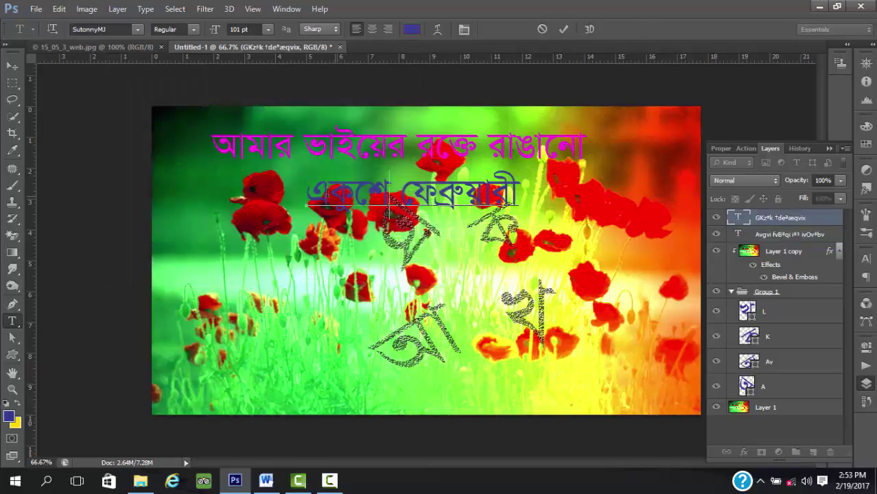
key(ctrl+a)
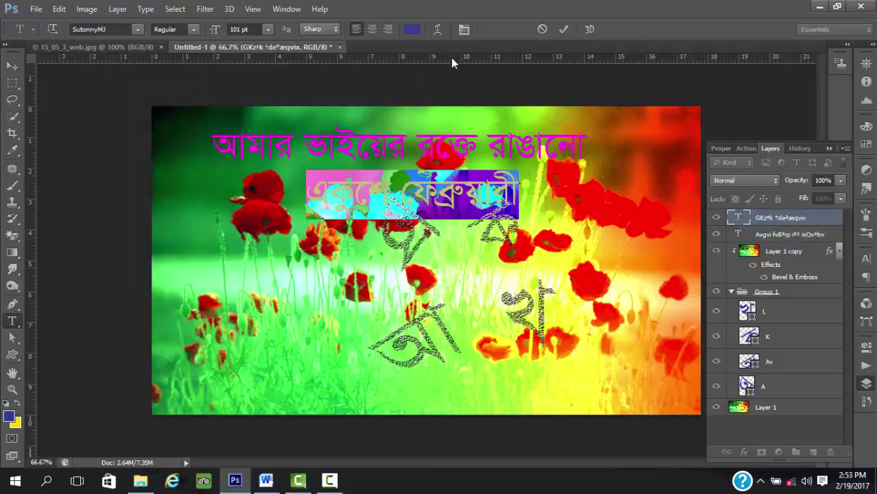
click(411, 29)
click(284, 106)
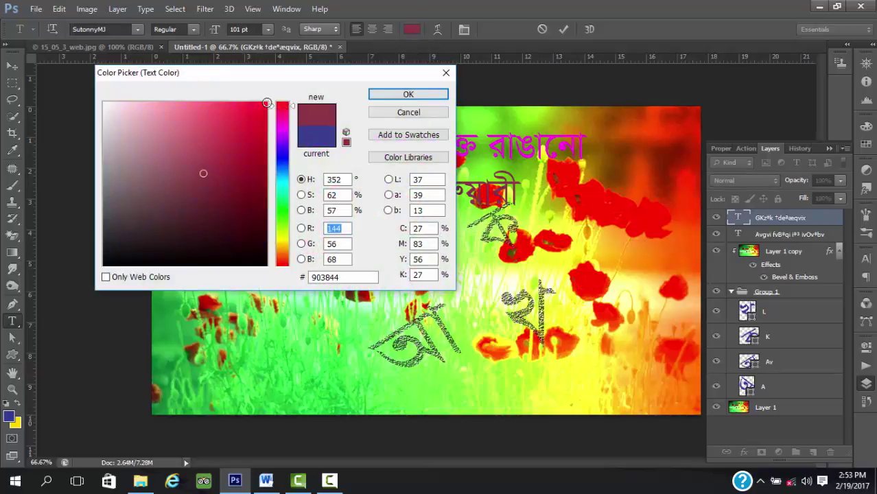
click(267, 103)
click(427, 96)
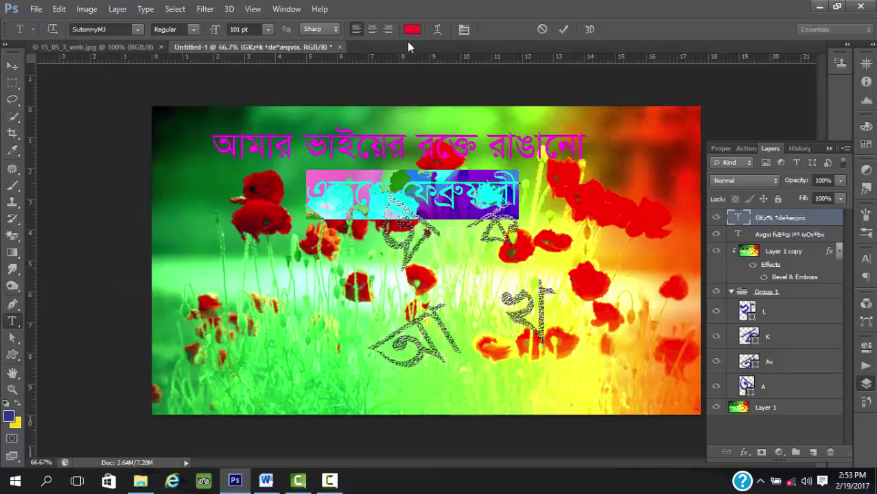
click(561, 30)
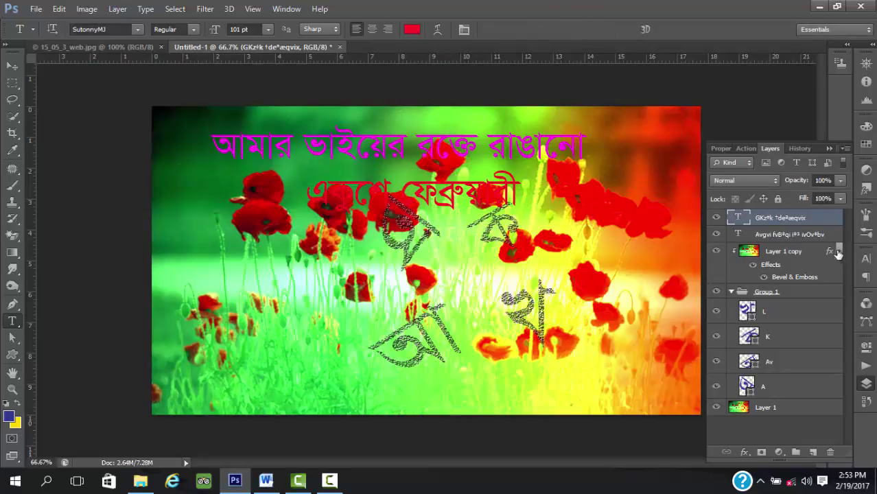
- Add a drop shadow to the second text line and slightly increase the shadow's distance
right_click(805, 224)
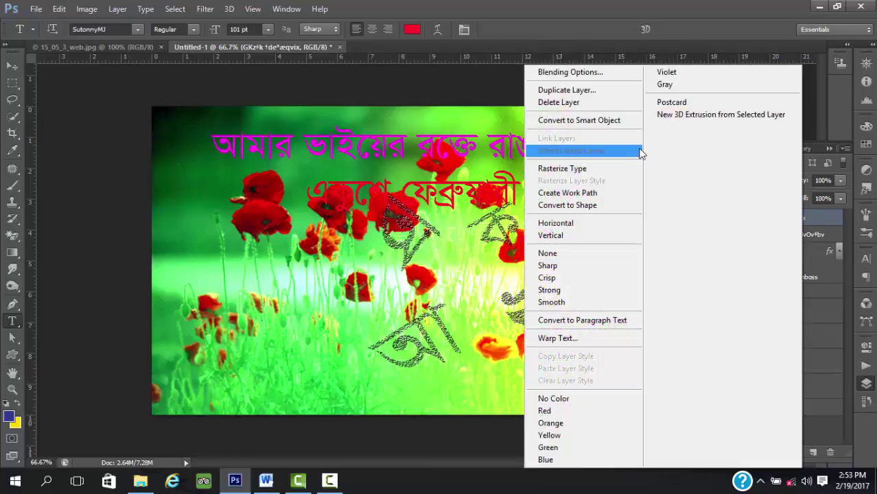
click(606, 72)
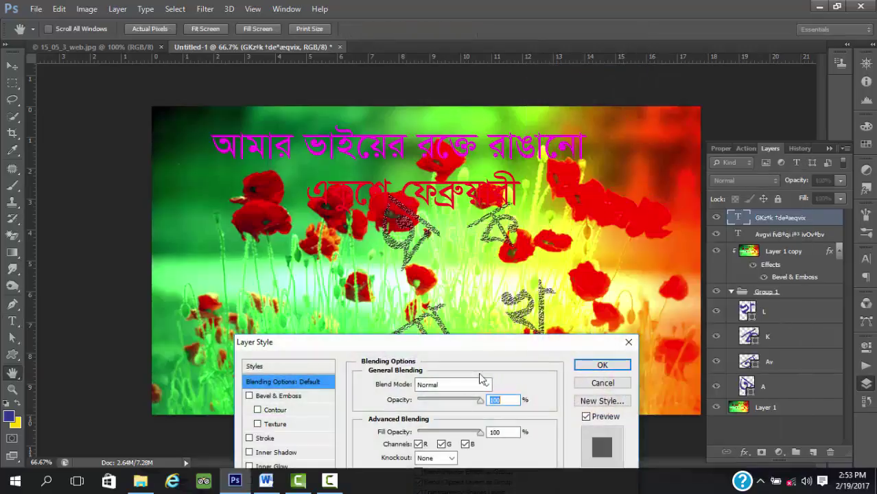
drag(503, 338, 537, 184)
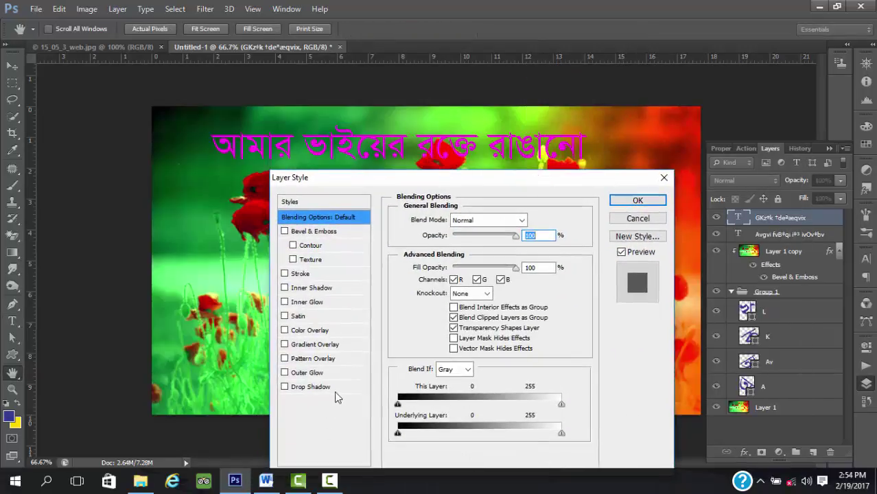
click(310, 387)
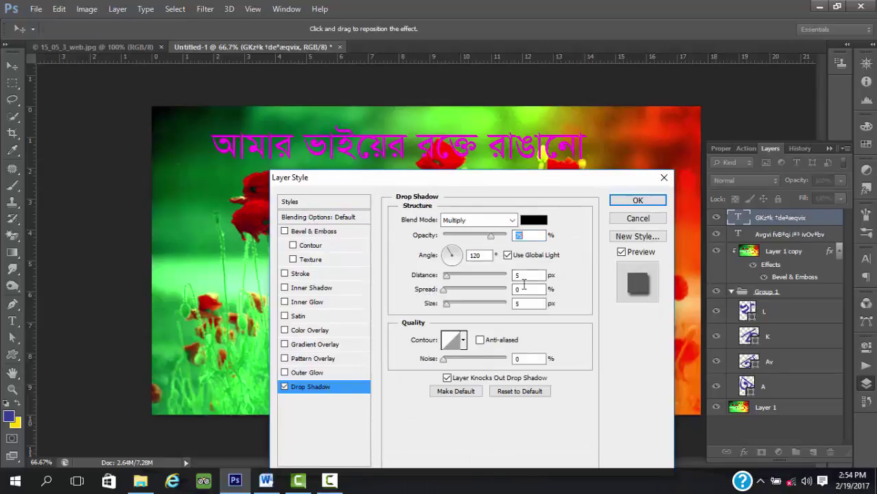
drag(522, 185, 611, 251)
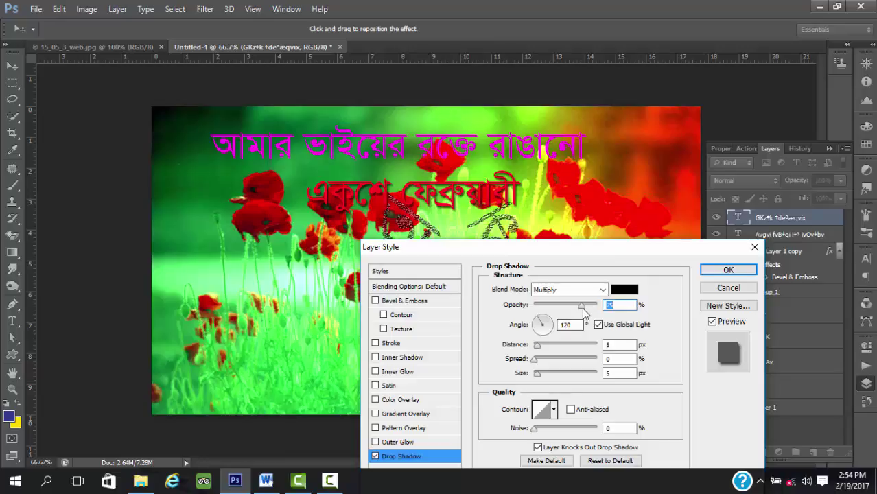
mouse_move(537, 346)
mouse_down()
mouse_move(550, 345)
mouse_move(539, 339)
mouse_up()
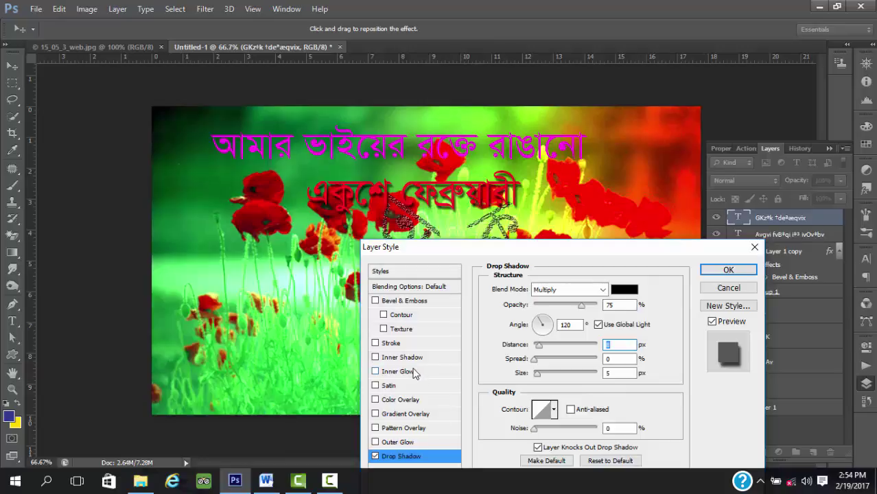
- Add an outer glow to the second text line's layer style, leaving Satin off
click(405, 444)
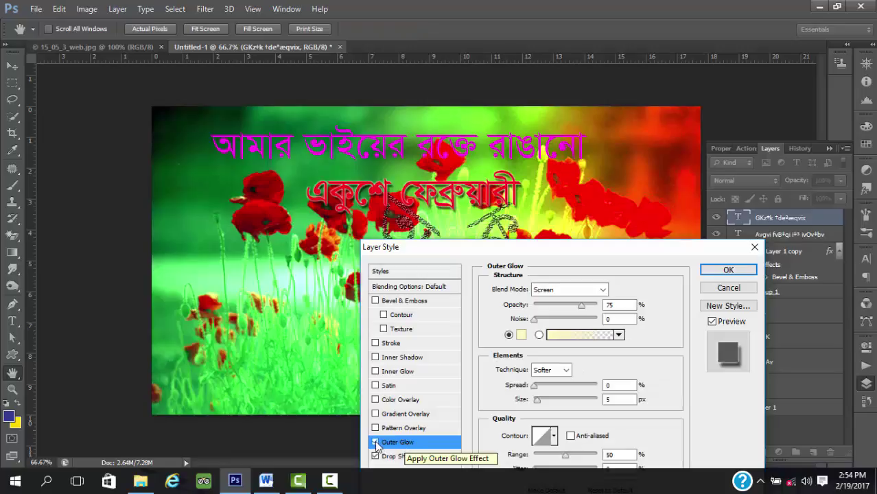
click(375, 387)
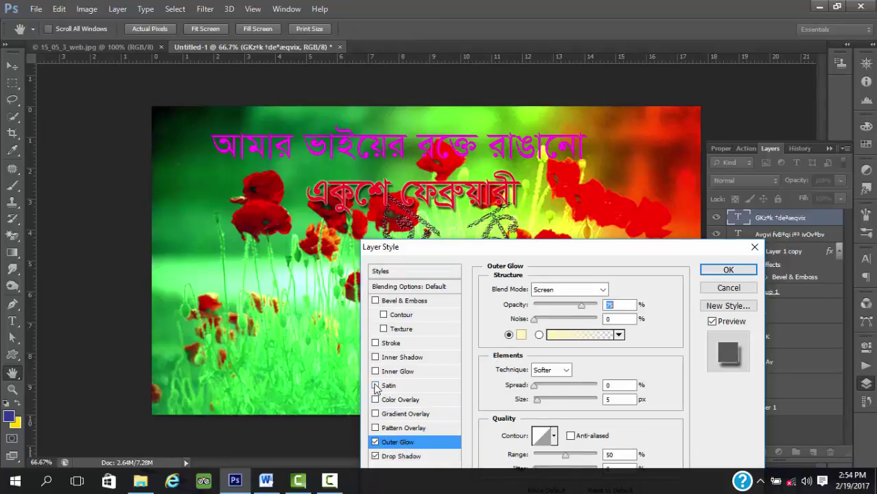
click(375, 386)
- Add a 3 px outside stroke in near-white fffdfd to the second text line and apply the layer style
click(375, 343)
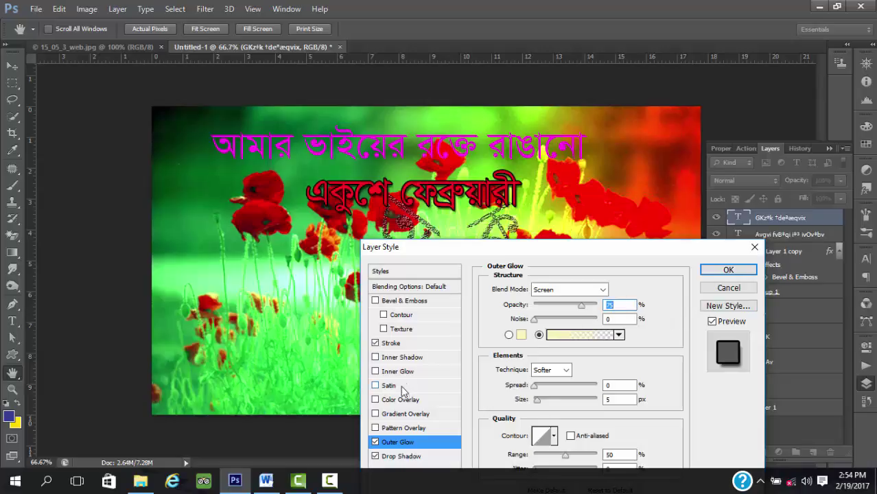
click(410, 345)
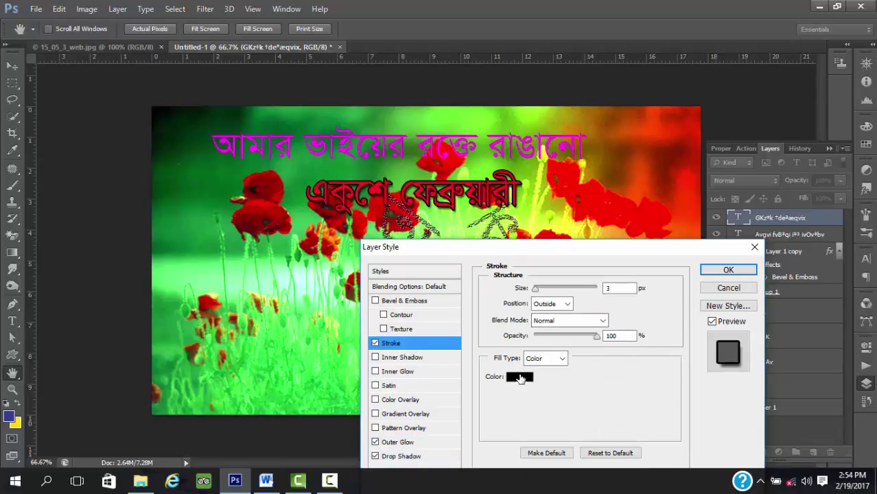
click(519, 377)
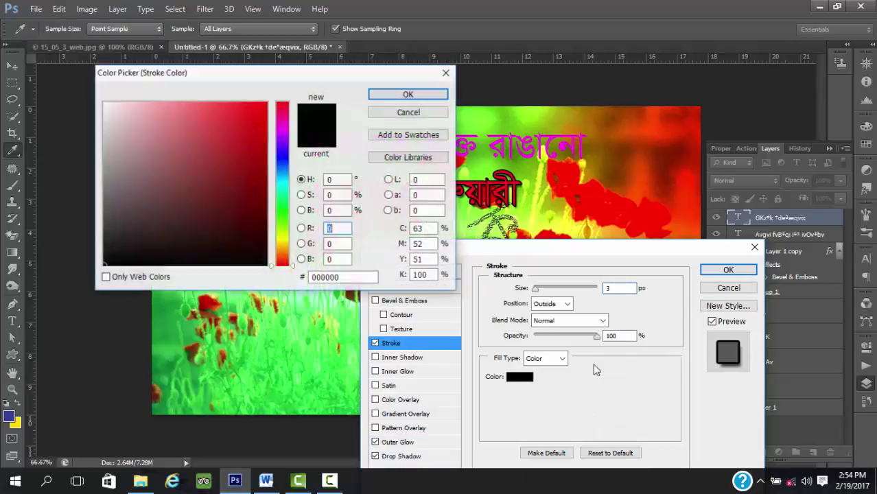
click(105, 104)
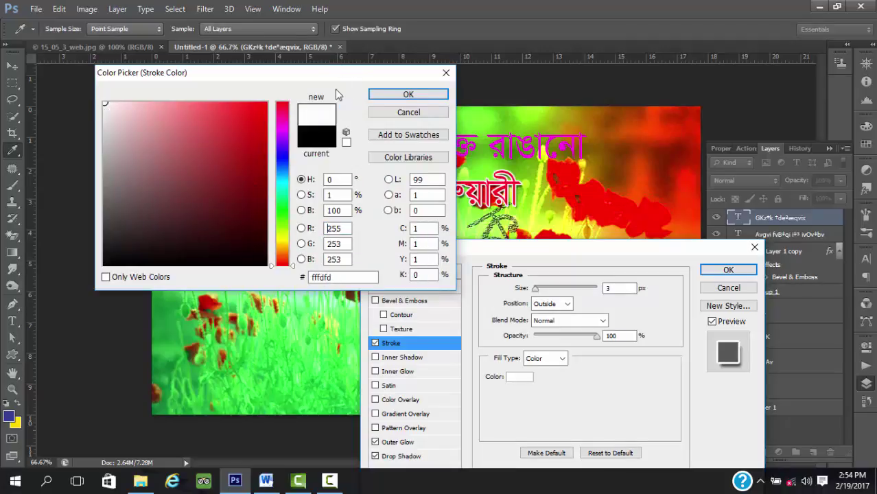
click(407, 94)
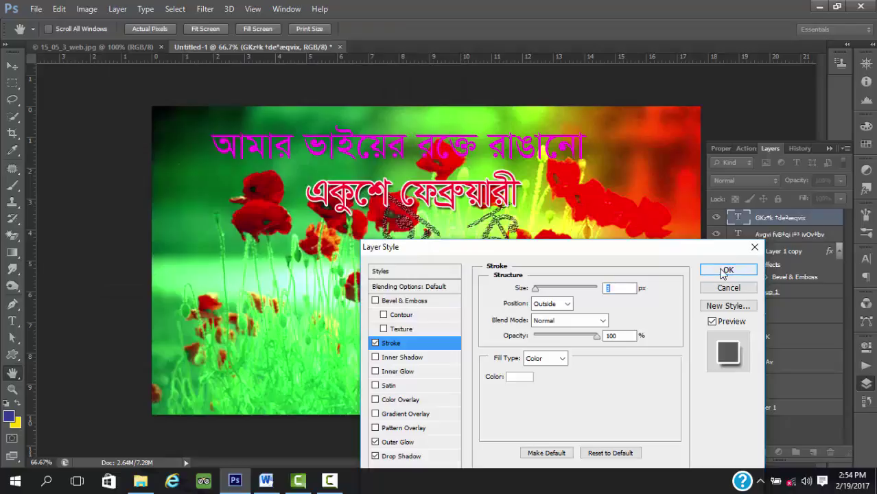
click(726, 271)
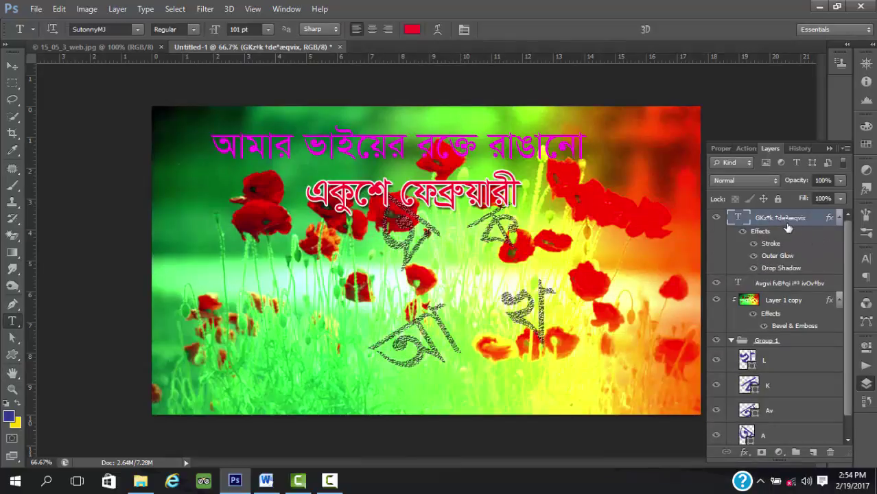
- Copy the layer style from the second text line and paste it onto the first text line
click(779, 287)
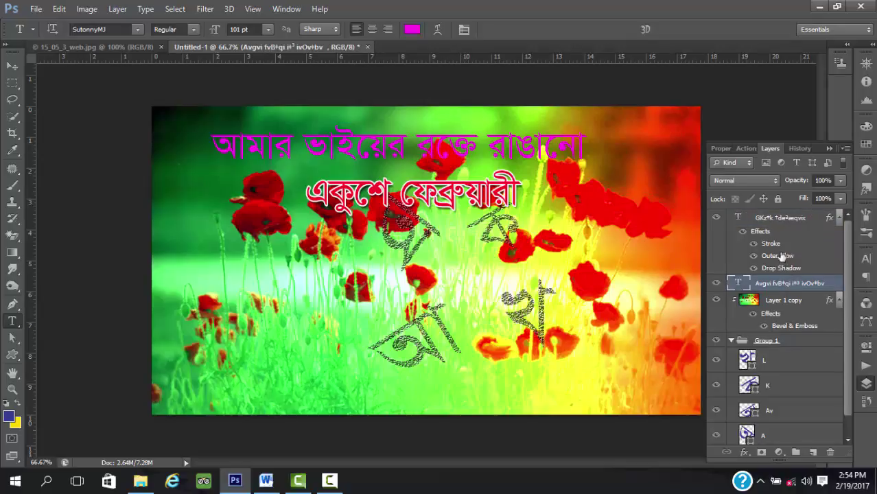
click(781, 219)
right_click(780, 218)
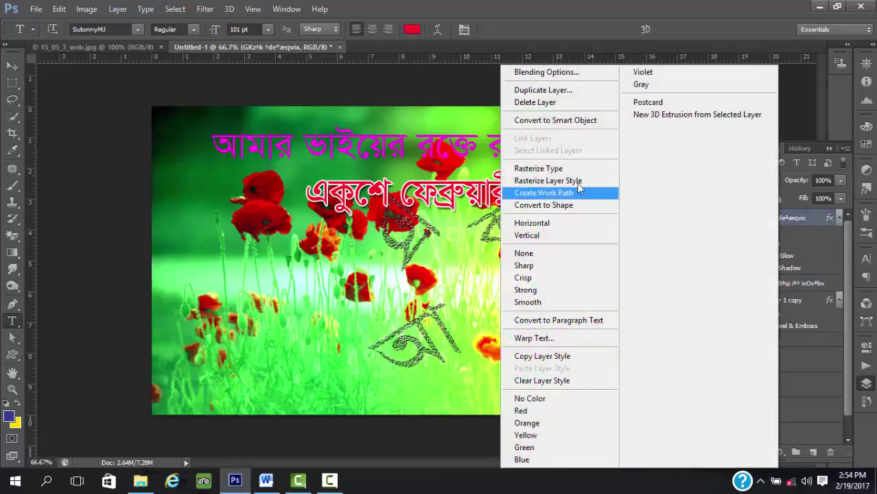
click(563, 356)
click(783, 284)
right_click(784, 285)
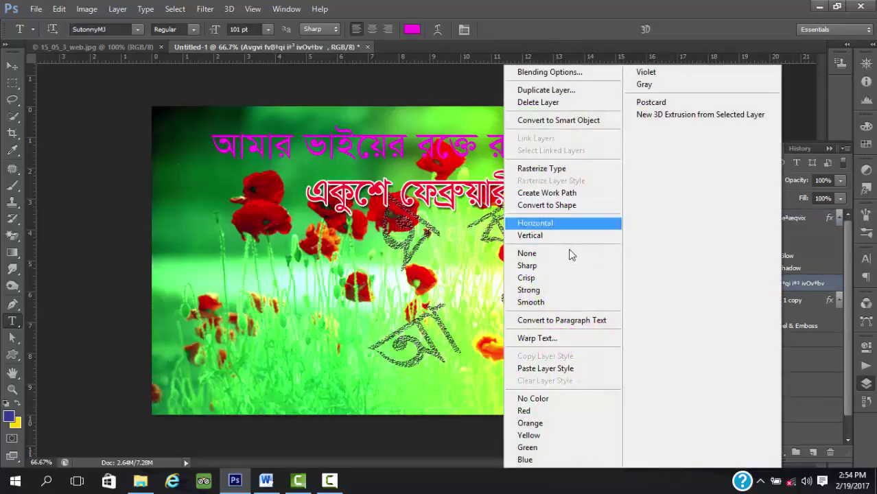
click(578, 368)
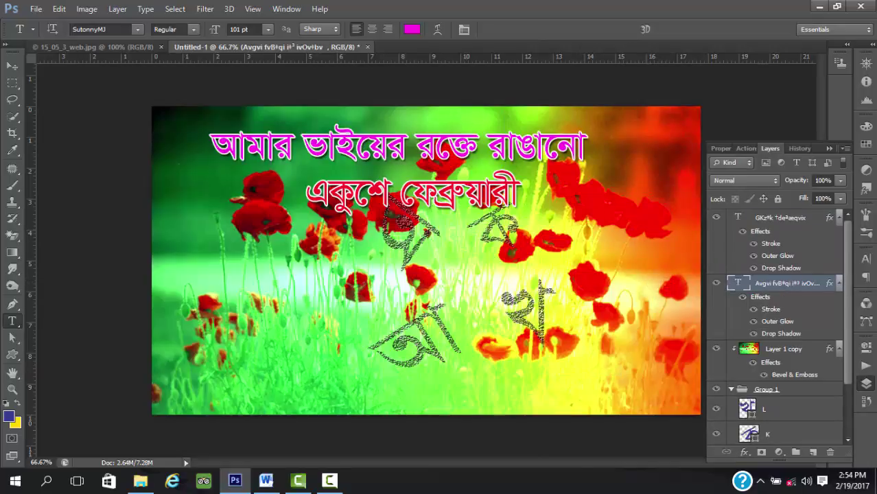
- Recolour the whole first text line from magenta to bright red and commit the change
click(412, 29)
click(406, 114)
key(ctrl+a)
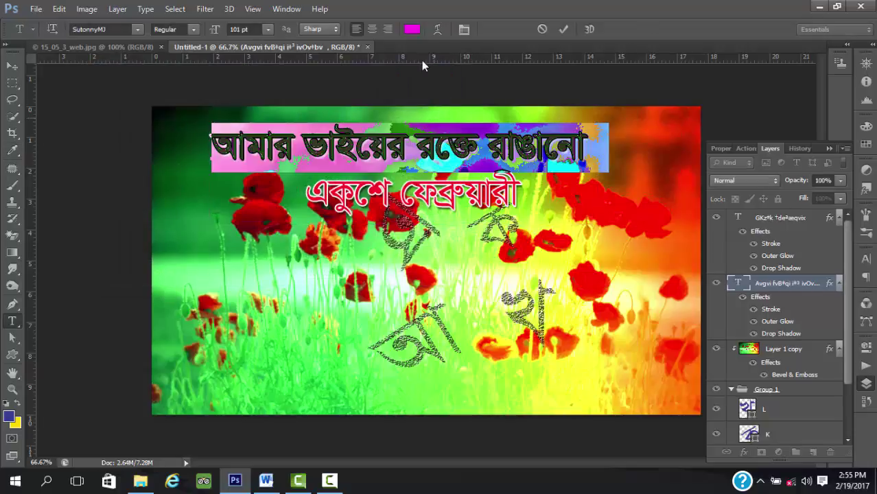
click(412, 29)
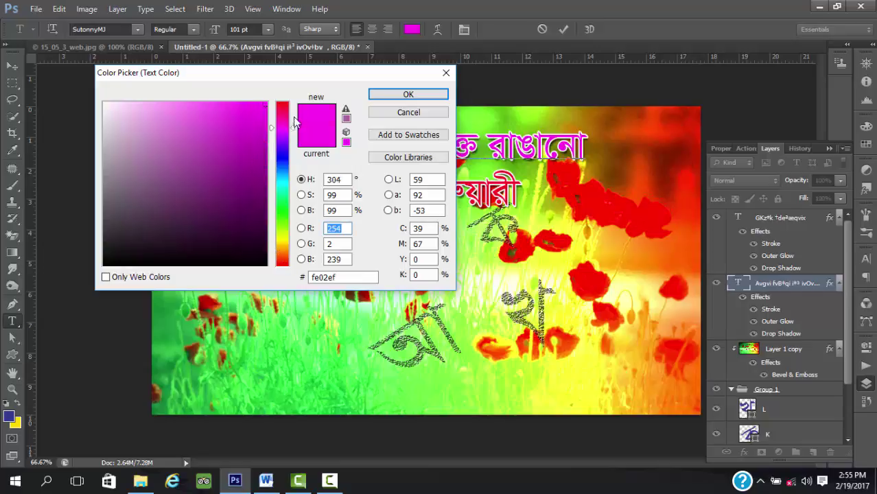
drag(294, 127, 291, 99)
click(410, 93)
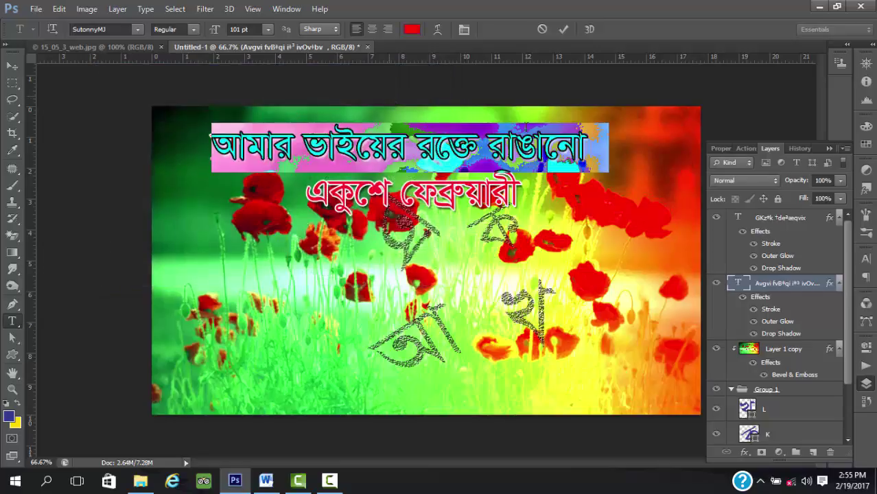
click(564, 29)
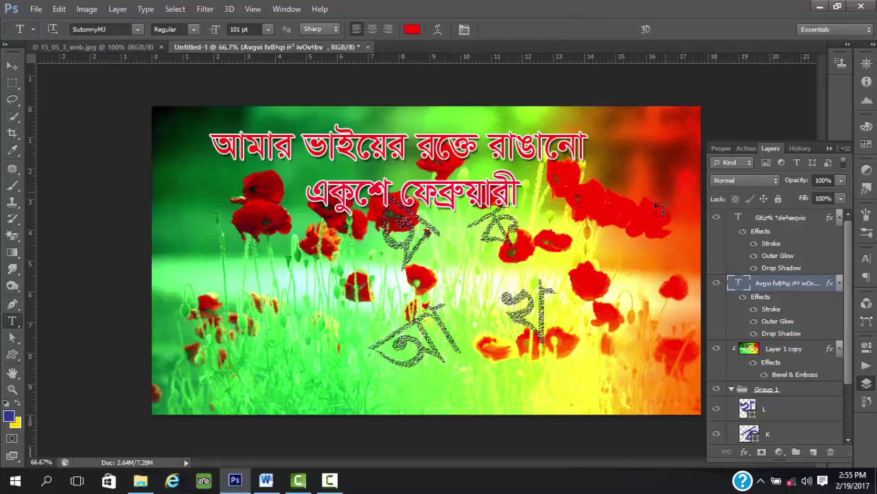
- Collapse the layer list and start a third text line in the grass at the photo's lower left, correcting its opening to আর্ন্ত
click(827, 149)
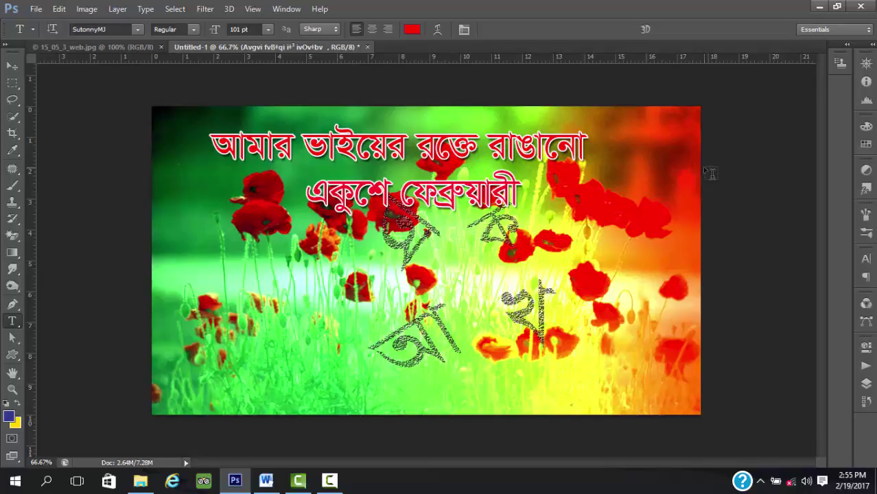
click(259, 395)
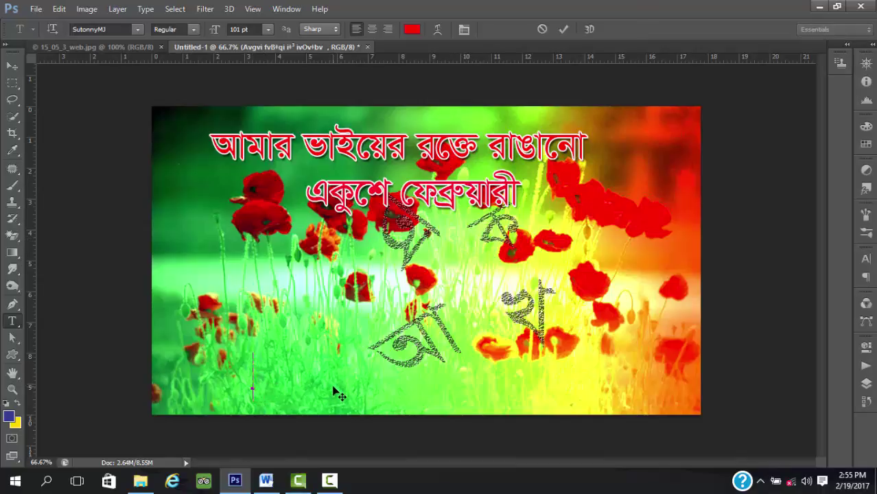
text(আন)
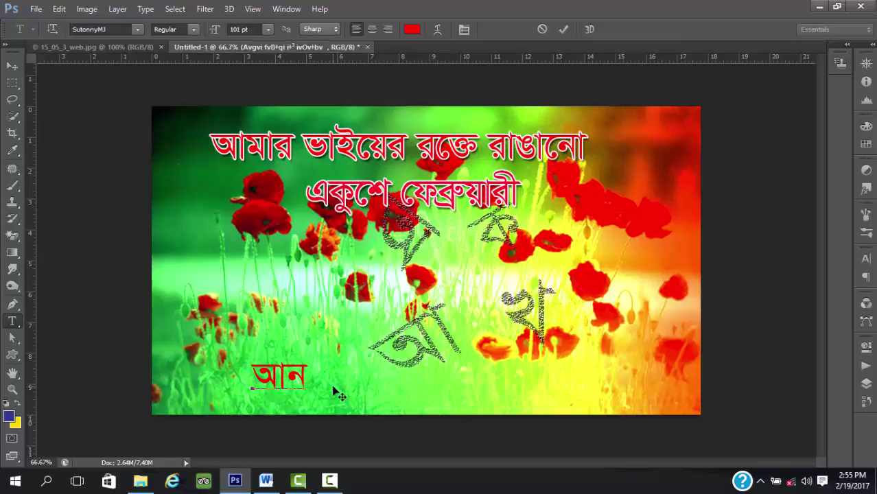
text(ন্ত)
right_click(334, 390)
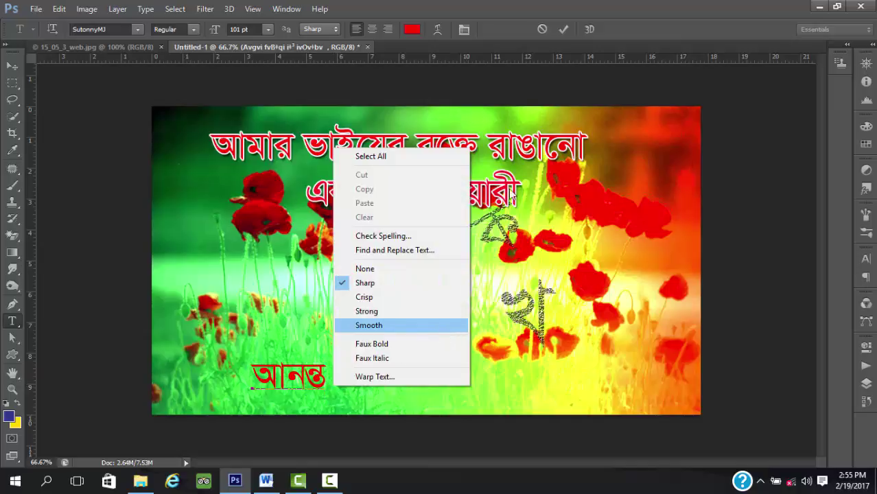
click(549, 159)
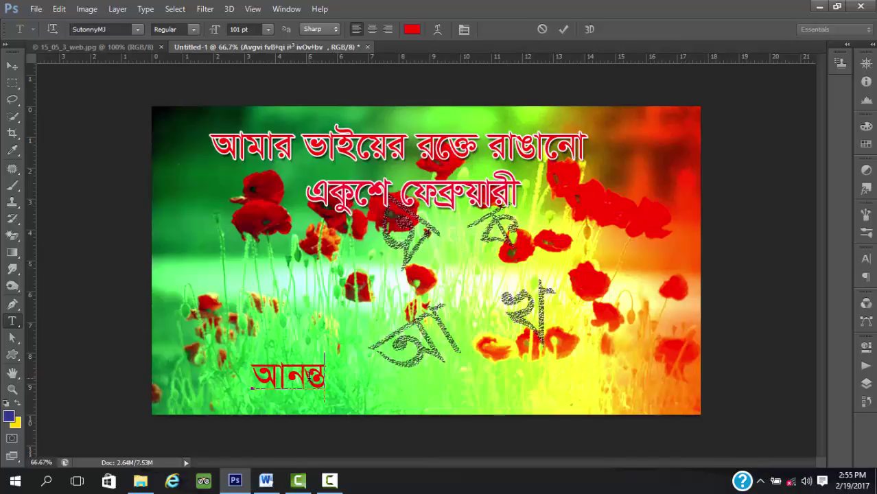
click(307, 371)
key(BackSpace)
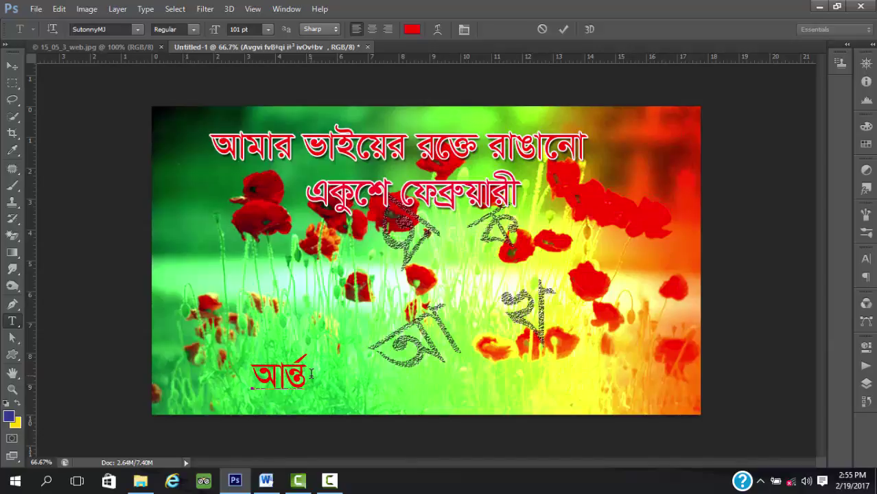
- Complete the third text line so it reads আর্ন্তজাতিক মাতৃভাষা দিবস সফল হোক
text(জা)
key(BackSpace)
text(জাতি)
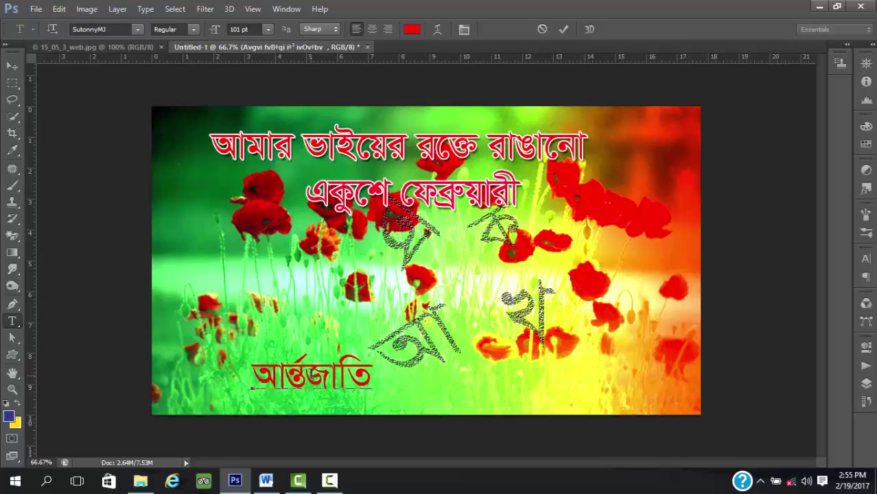
text(ক মাতৃ)
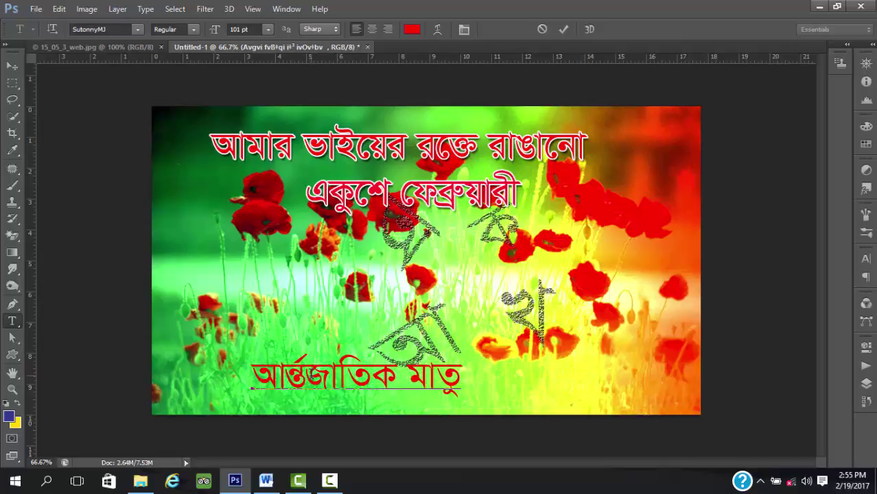
key(BackSpace)
key(BackSpace)
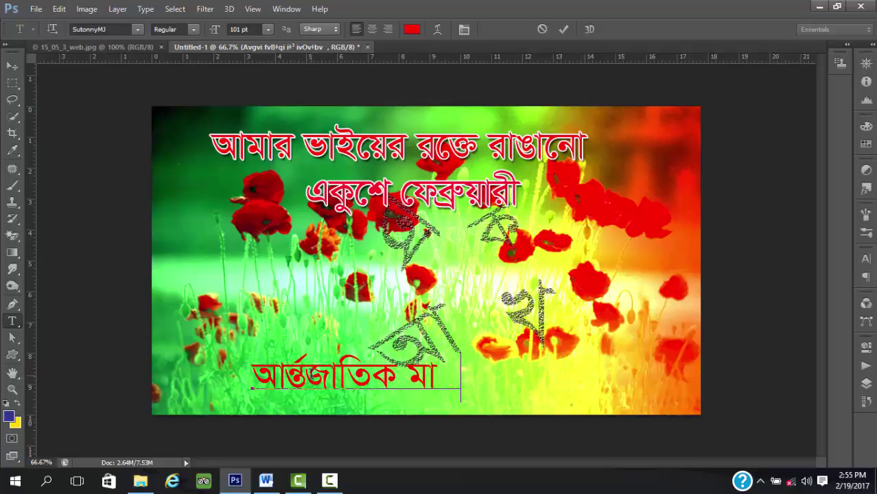
text(তৃভঅ)
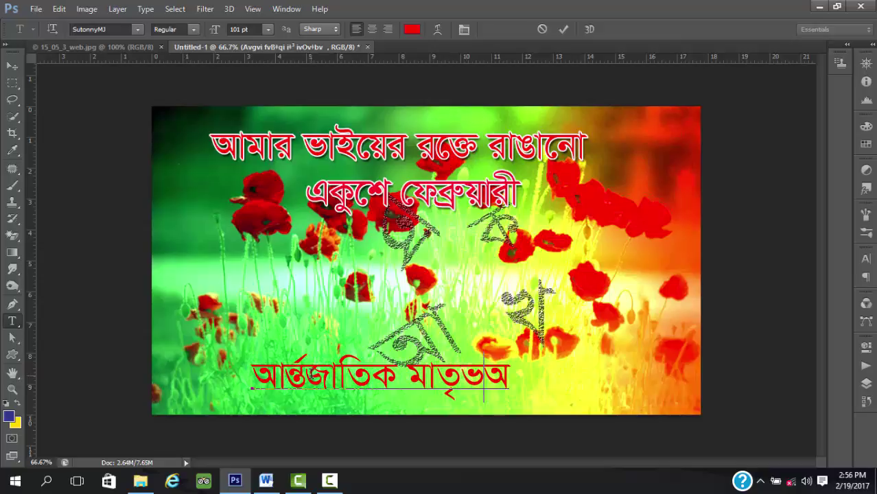
text(াষঅা)
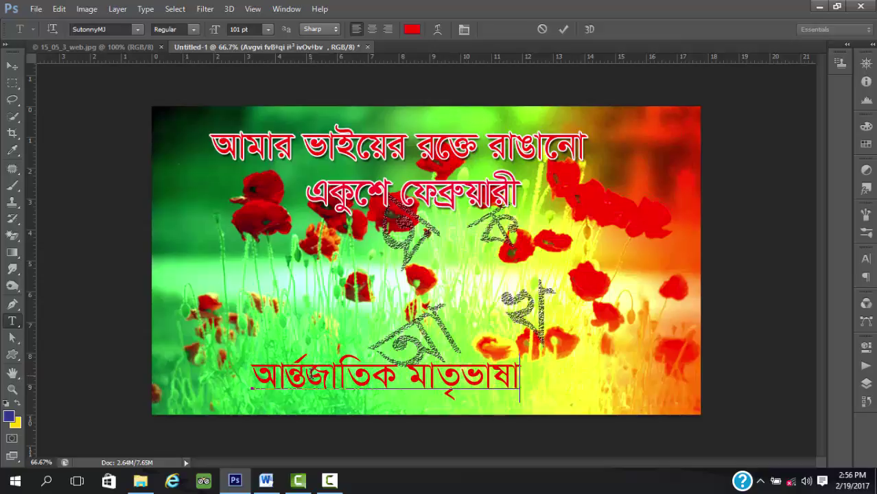
text( দিবস)
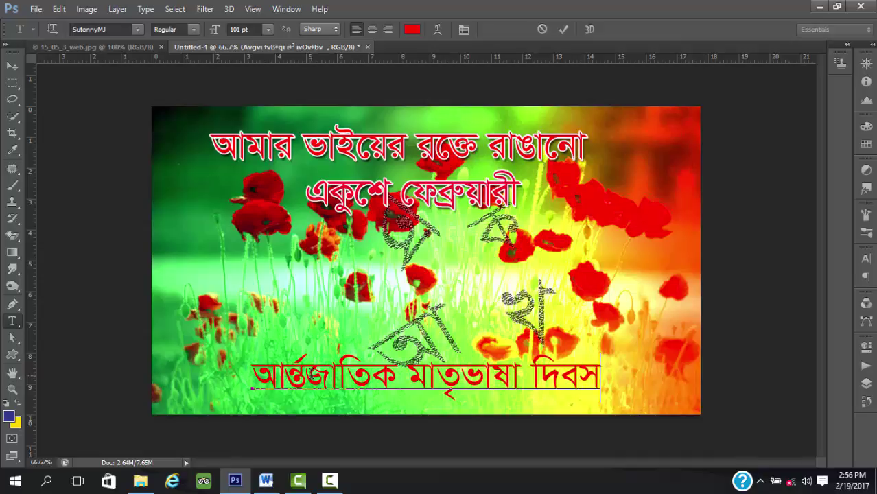
text( সফল ে)
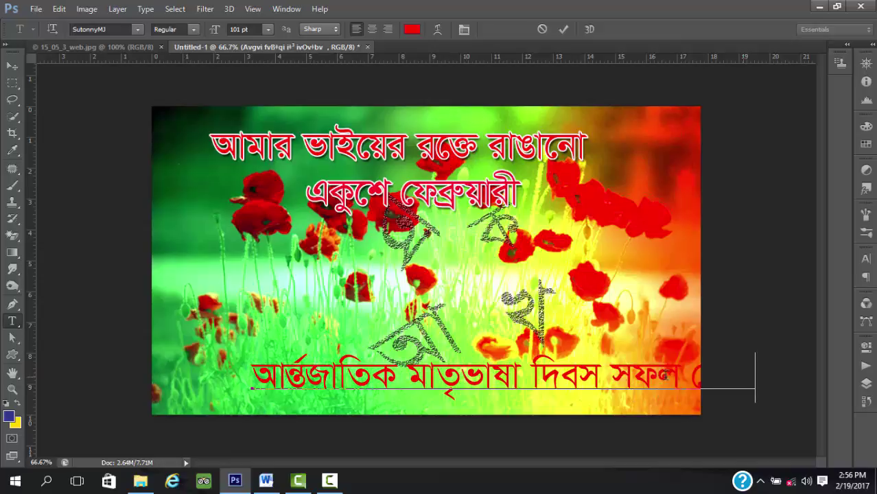
- Reduce the whole third text line to 73 pt and commit the text
drag(746, 374, 185, 412)
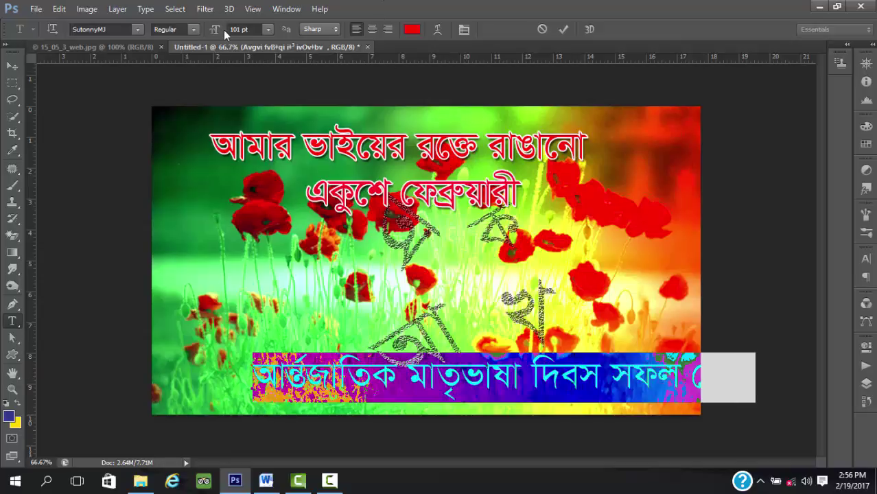
drag(216, 32, 198, 29)
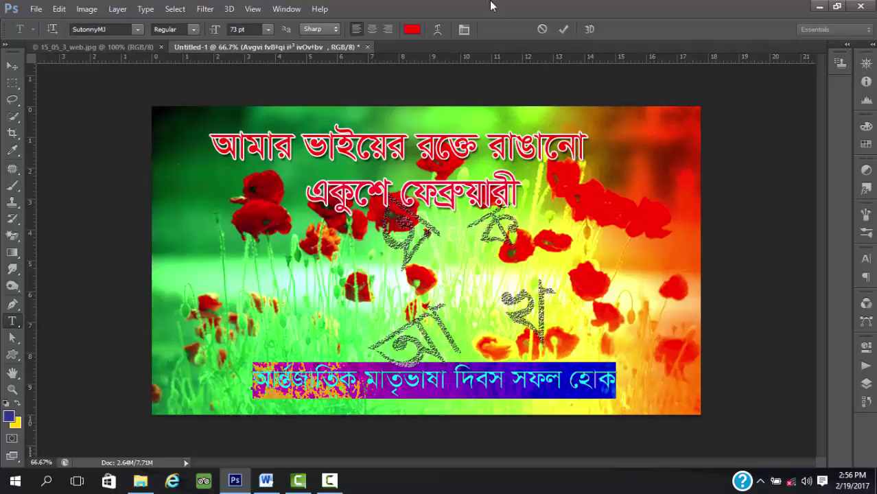
click(556, 30)
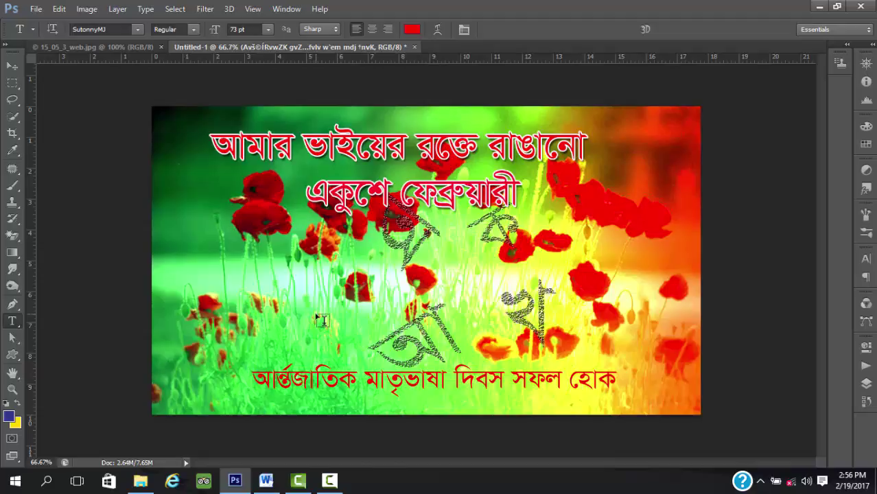
- Copy the layer style from the first text line and paste it onto the third text line
click(422, 379)
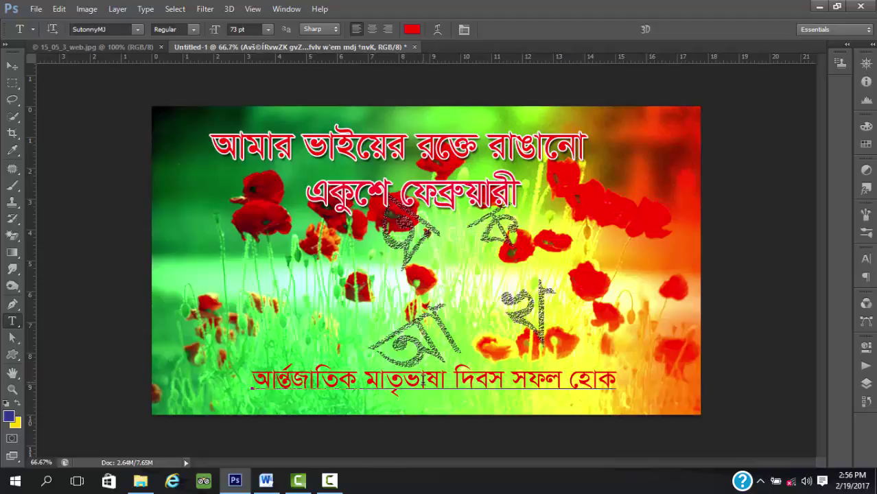
key(ctrl+a)
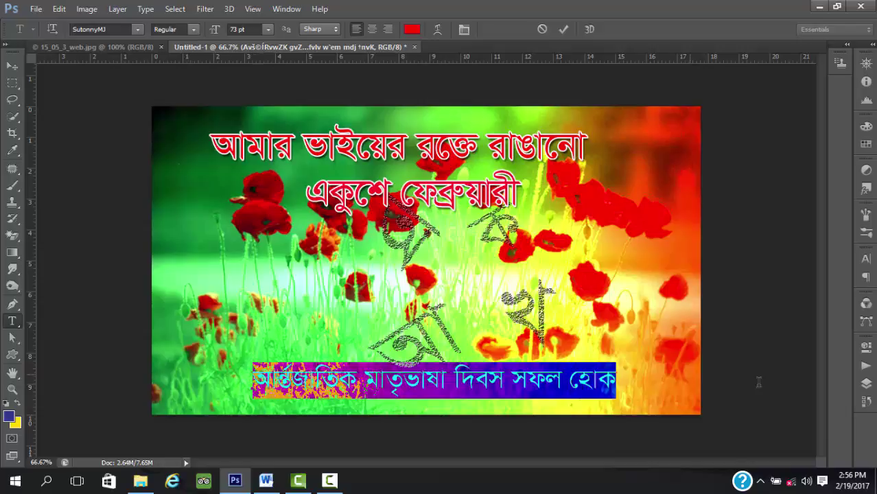
click(867, 384)
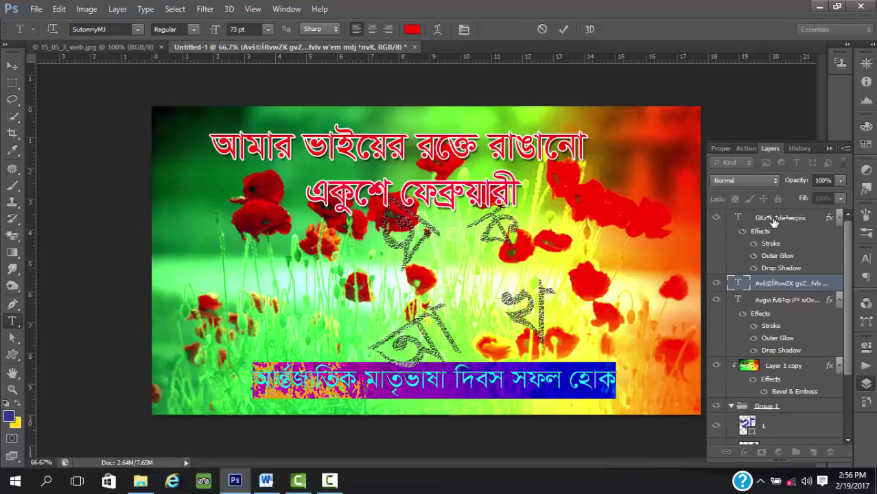
click(838, 218)
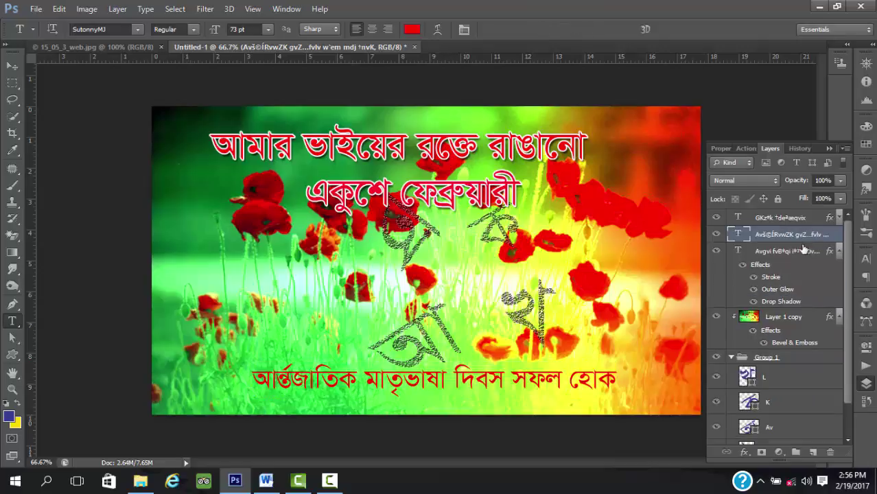
click(775, 252)
right_click(775, 252)
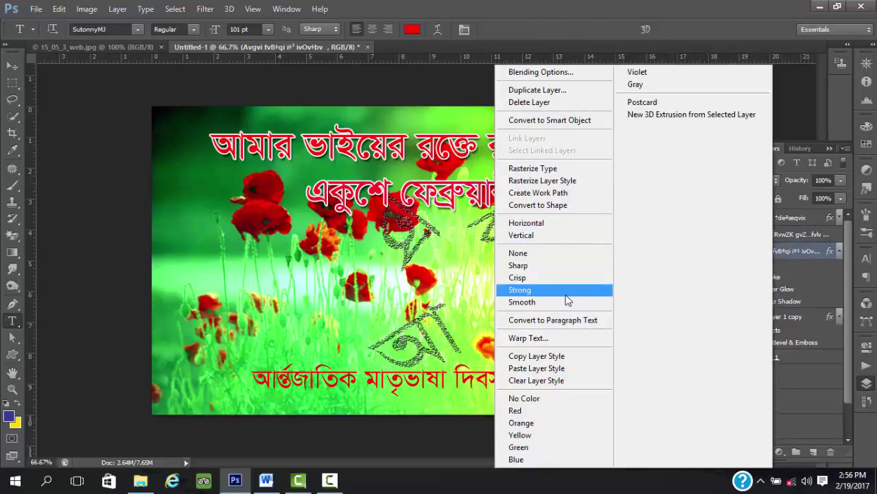
click(569, 356)
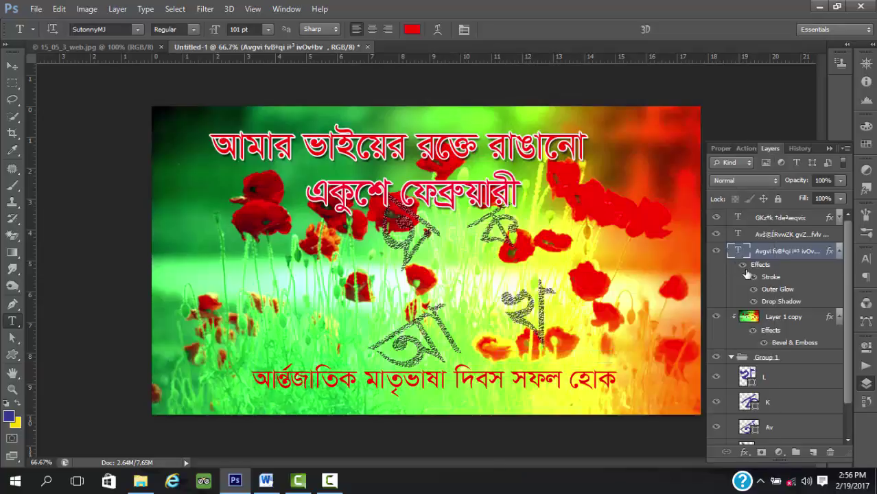
click(772, 234)
right_click(772, 235)
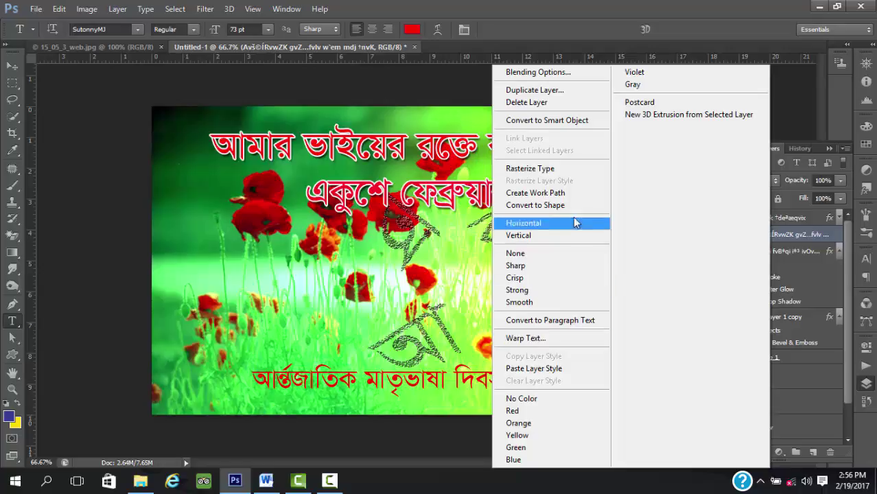
click(562, 370)
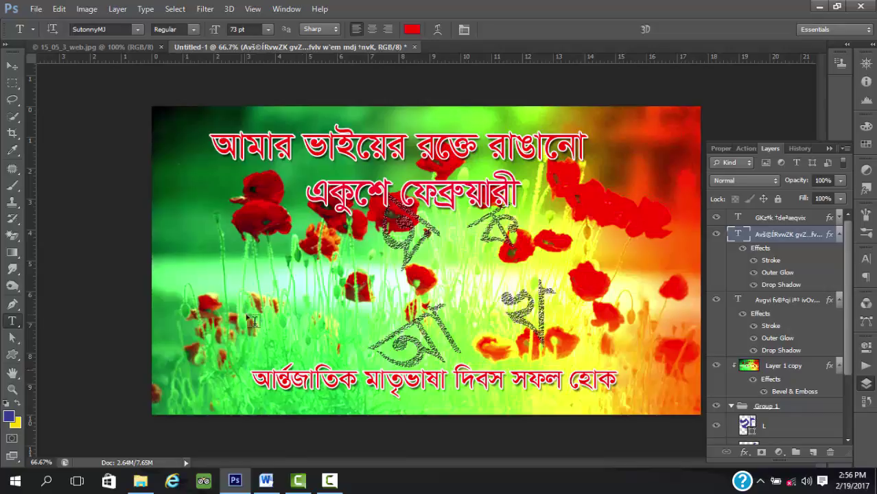
- Enlarge the third text line to 86 pt and move it slightly left and down along the photo's lower edge
click(503, 374)
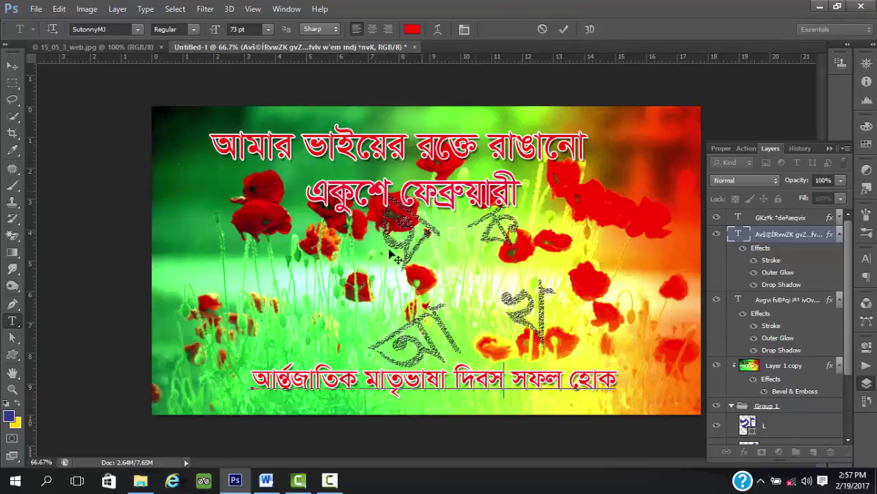
click(562, 30)
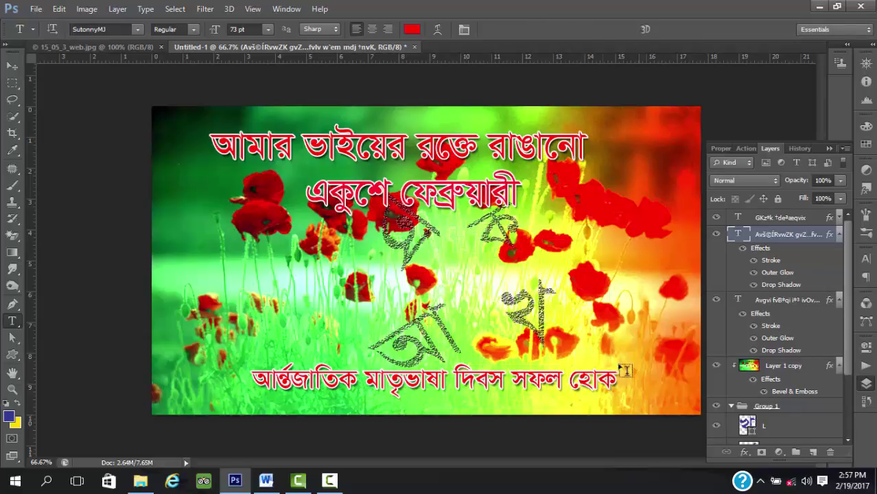
click(558, 374)
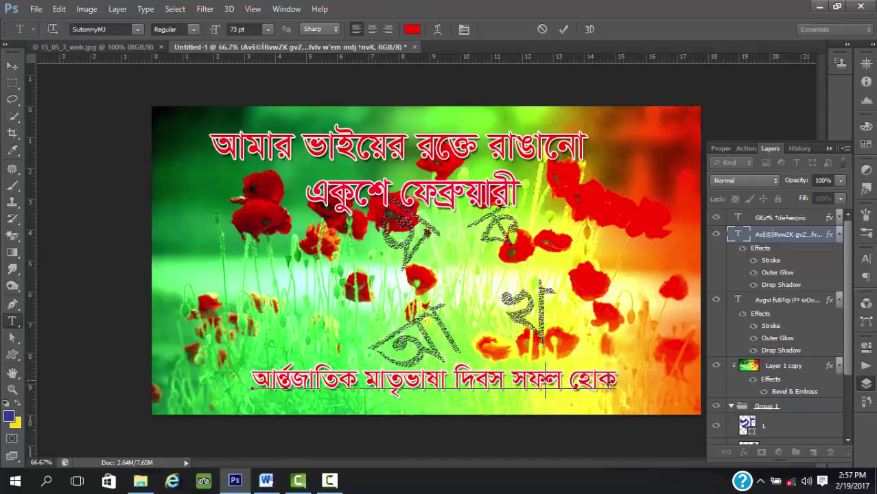
drag(617, 382, 252, 381)
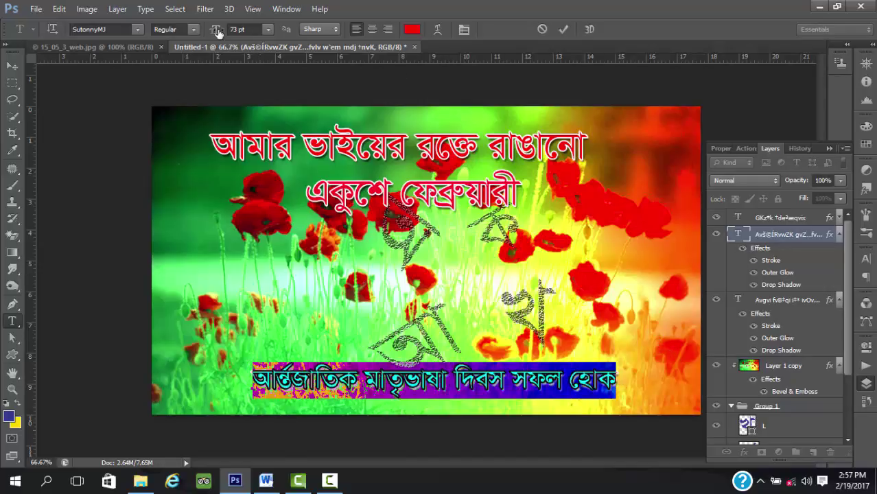
drag(216, 33, 226, 32)
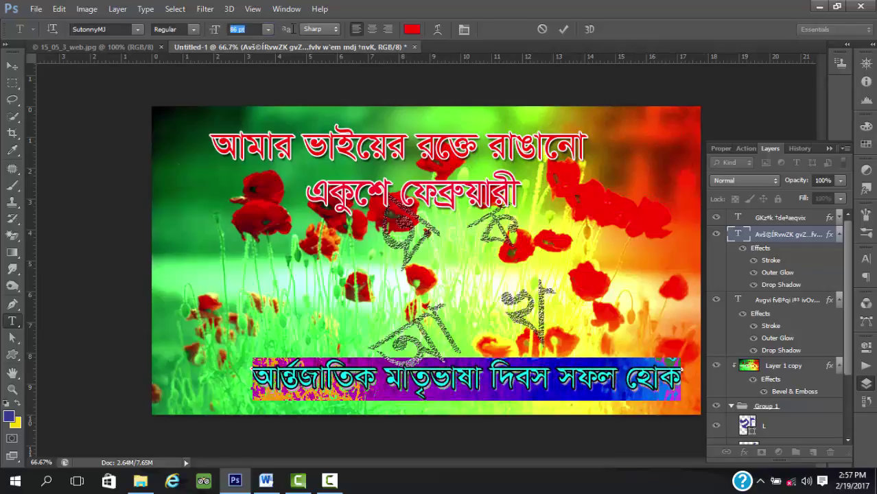
click(561, 29)
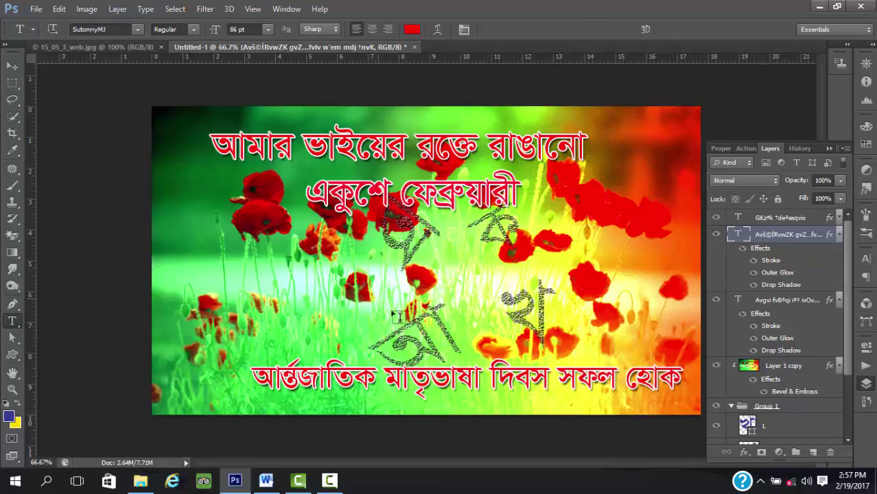
click(13, 66)
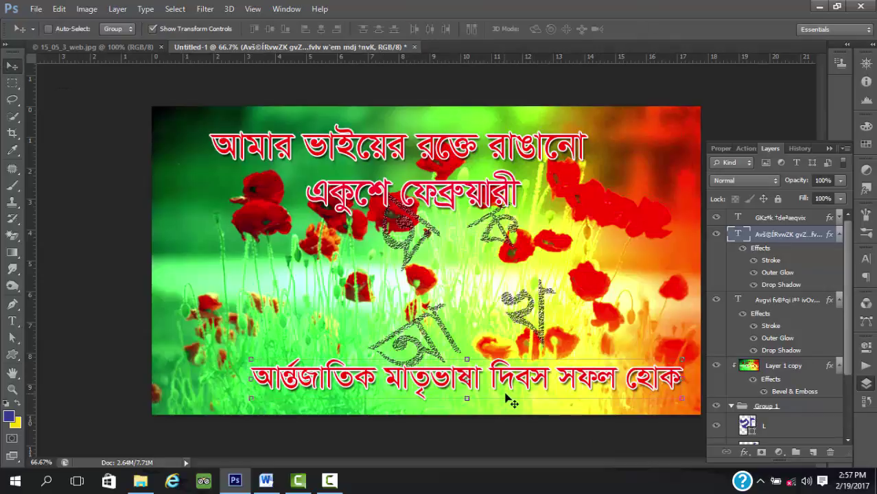
drag(505, 397, 464, 404)
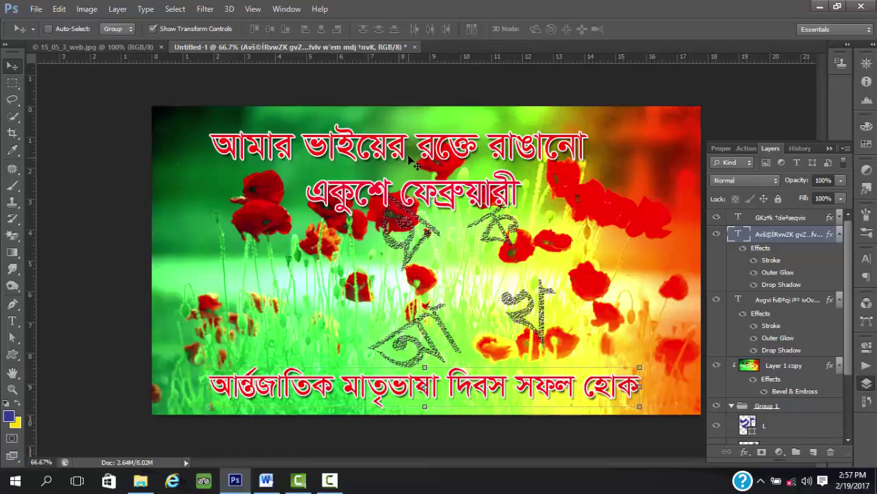
click(329, 480)
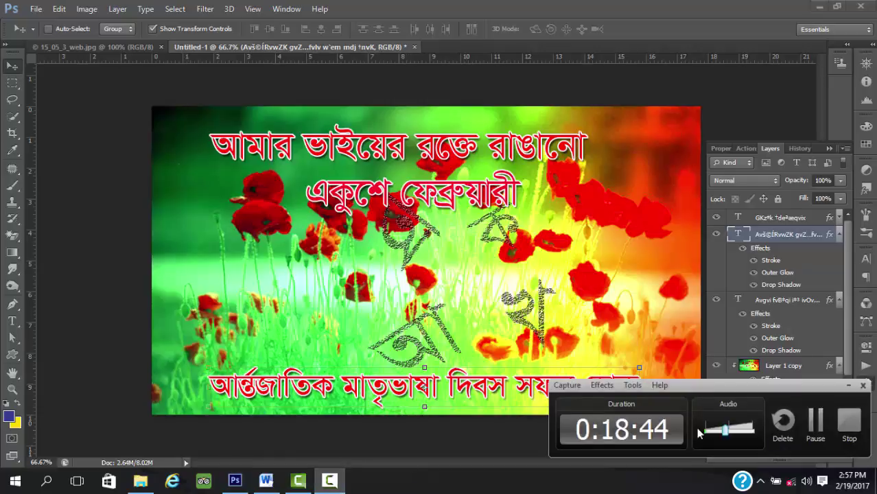
click(816, 431)
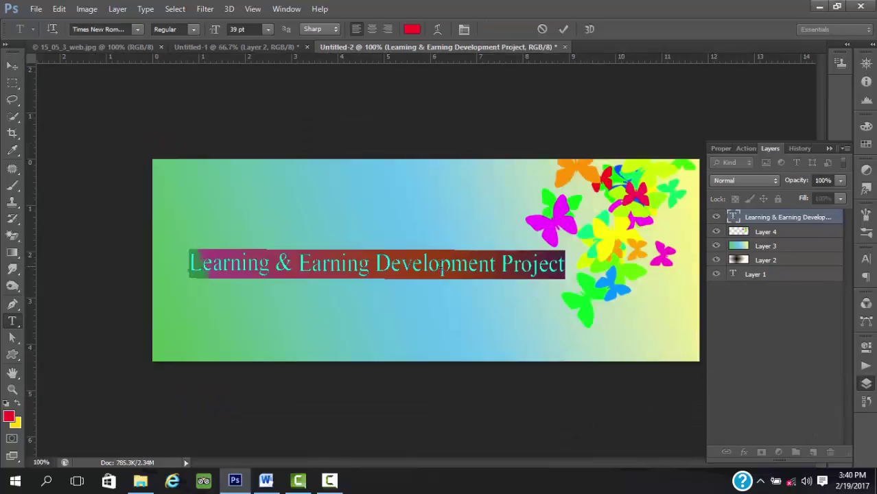
- Open the blending options of the Learning & Earning Development Project text layer in the butterfly banner and uncover the dialog's effects list
click(438, 263)
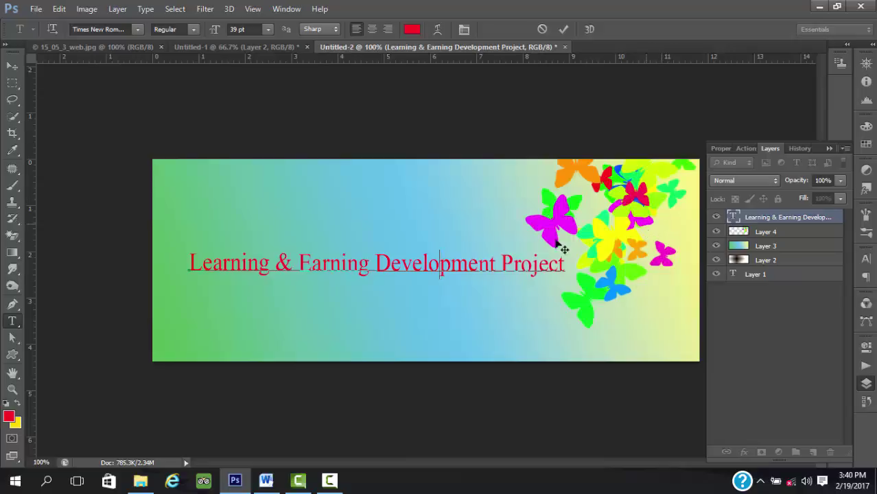
click(335, 265)
drag(192, 264, 630, 249)
key(ctrl+a)
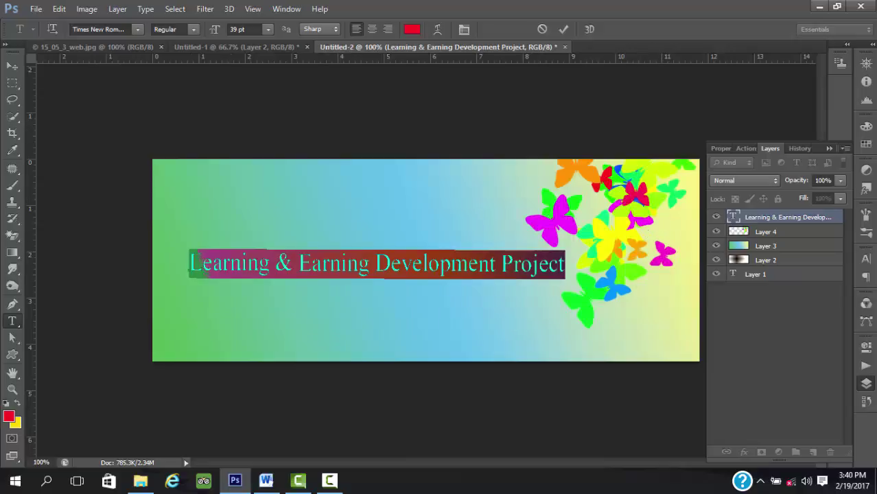
click(793, 219)
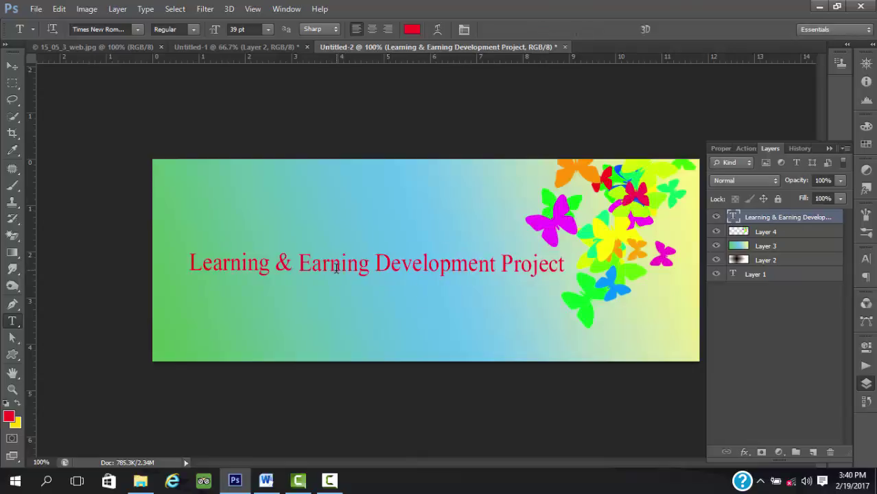
right_click(751, 218)
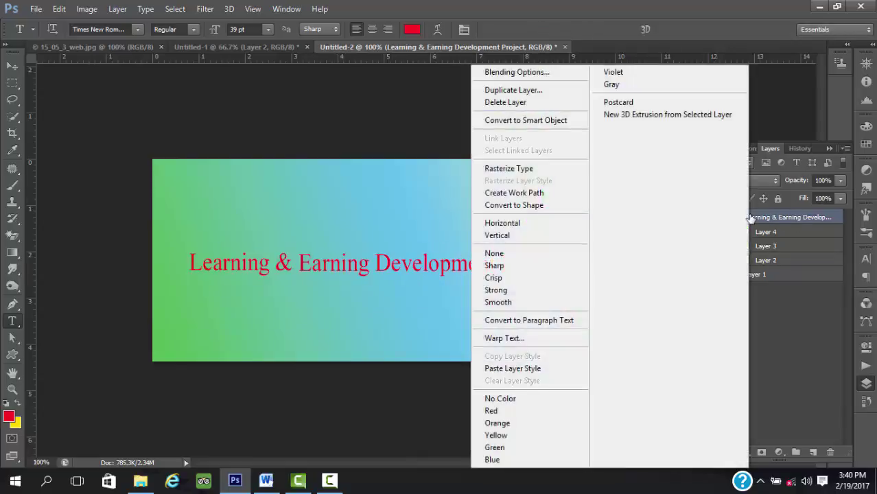
click(565, 73)
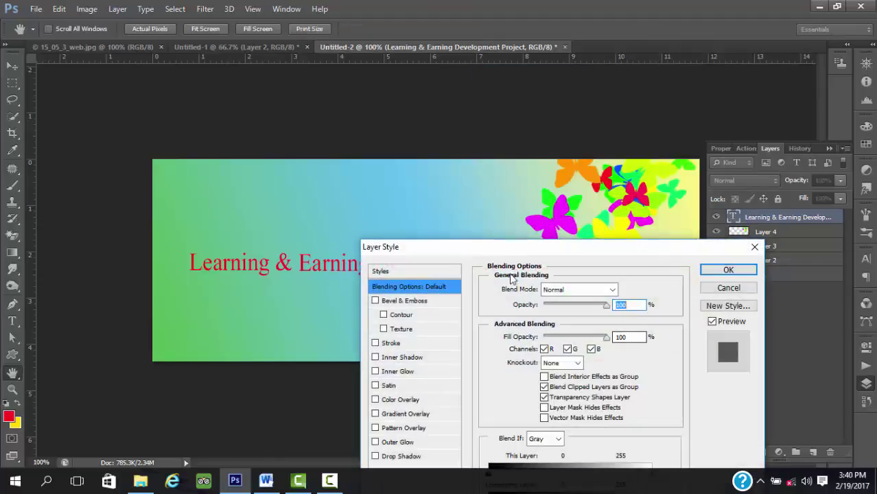
drag(588, 254, 639, 77)
- Try Bevel & Emboss with its Contour and Texture options on the banner text and switch them off again
click(426, 122)
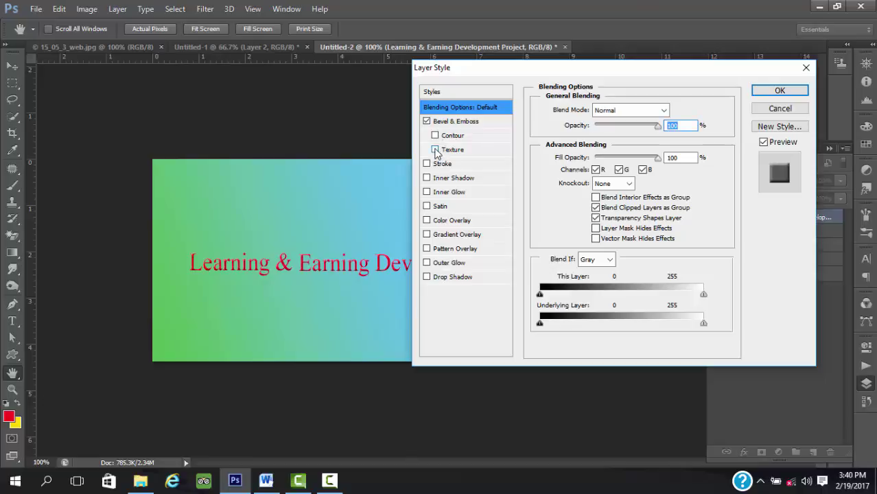
click(434, 135)
click(434, 149)
click(435, 135)
click(435, 149)
click(426, 121)
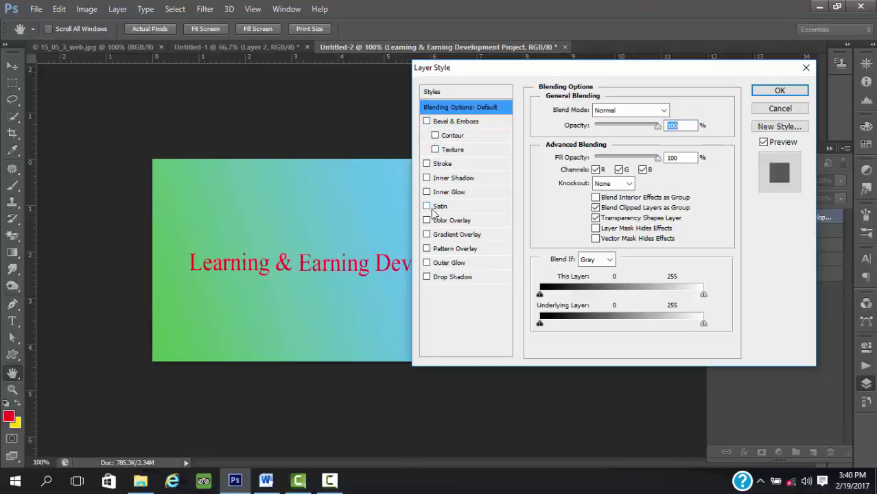
- Turn on Stroke and Drop Shadow for the banner text, and try Inner Glow before switching it off again
click(427, 164)
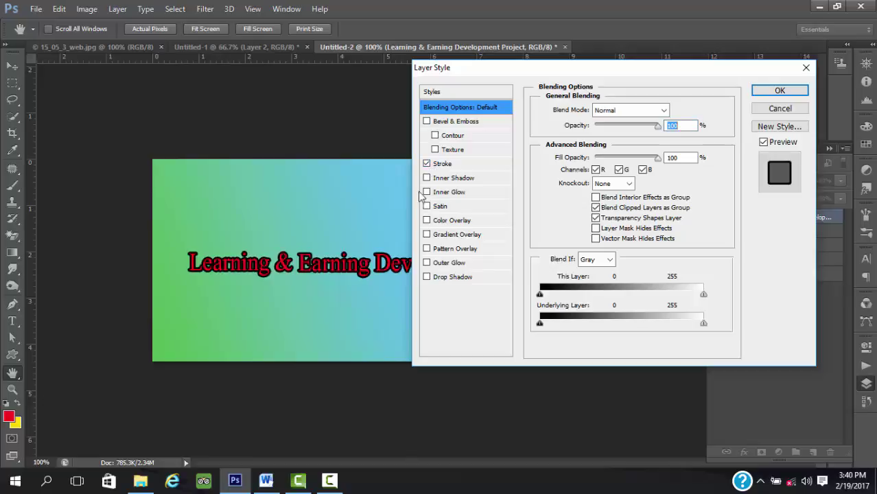
mouse_move(569, 68)
mouse_down()
mouse_move(569, 216)
mouse_move(453, 382)
mouse_move(448, 319)
mouse_move(554, 249)
mouse_move(681, 98)
mouse_move(683, 81)
mouse_up()
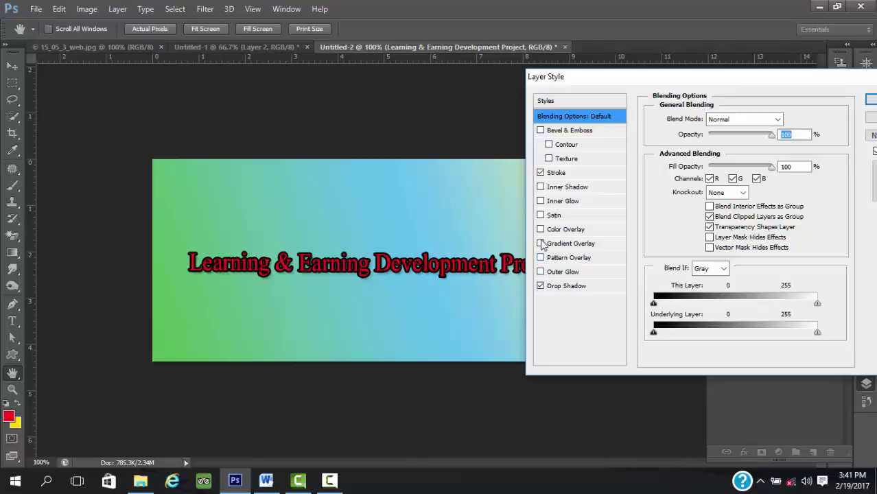
click(541, 202)
click(541, 202)
- Add a Gradient Overlay with the multicolour blue-magenta-yellow-green gradient preset to the banner text and apply the layer style
click(541, 244)
click(540, 244)
click(541, 244)
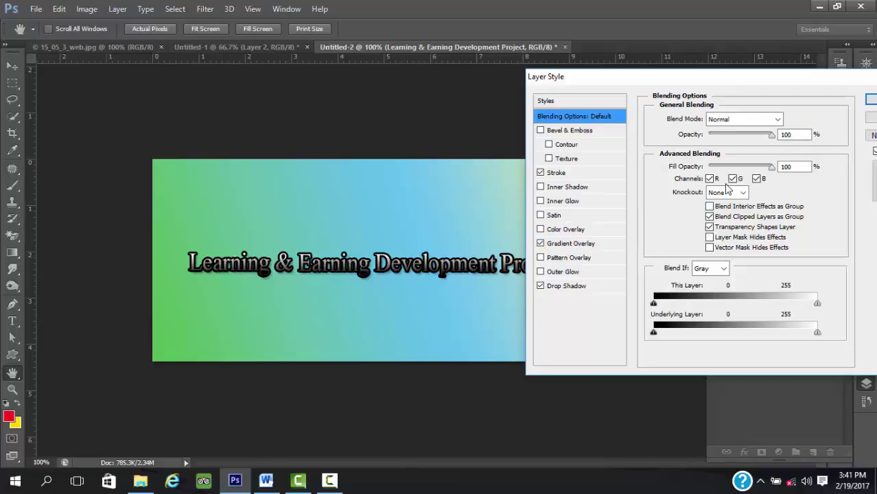
click(583, 243)
click(769, 149)
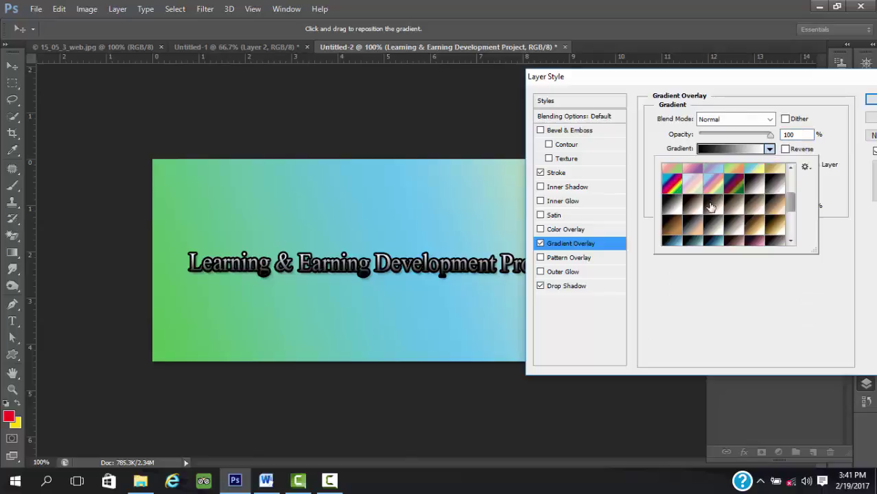
click(672, 184)
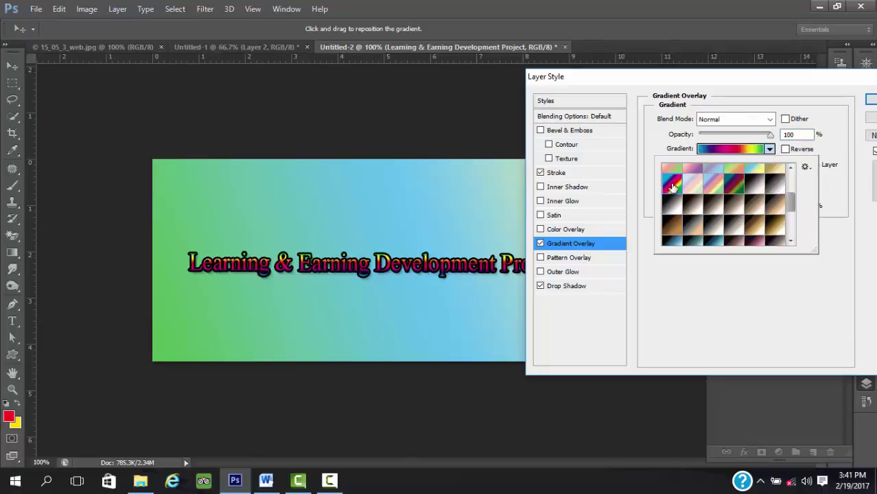
scroll(786, 221, down, 1)
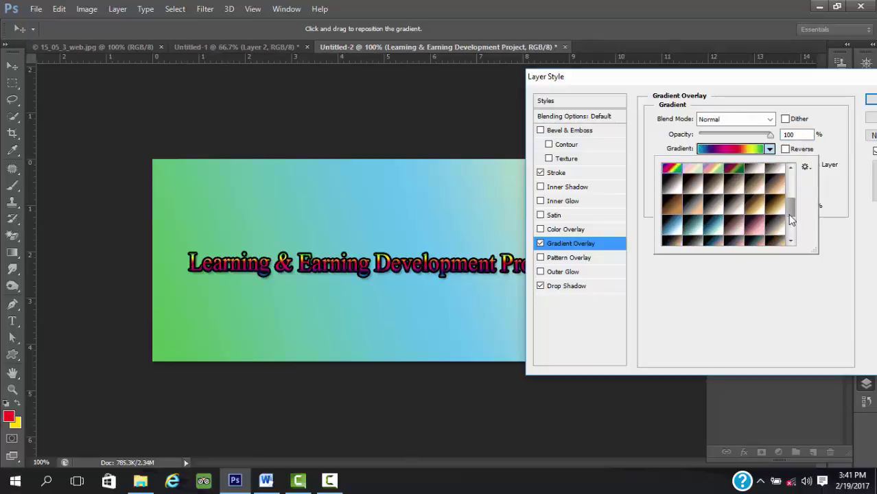
click(759, 232)
click(672, 172)
click(775, 135)
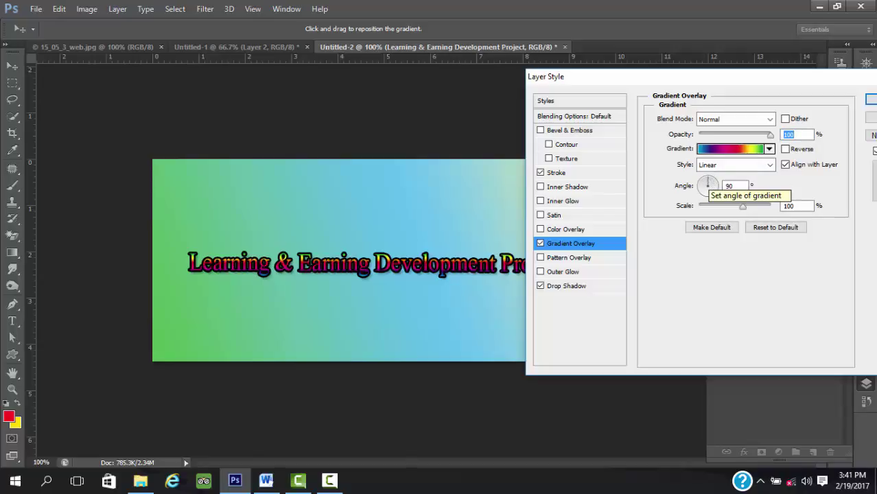
click(870, 100)
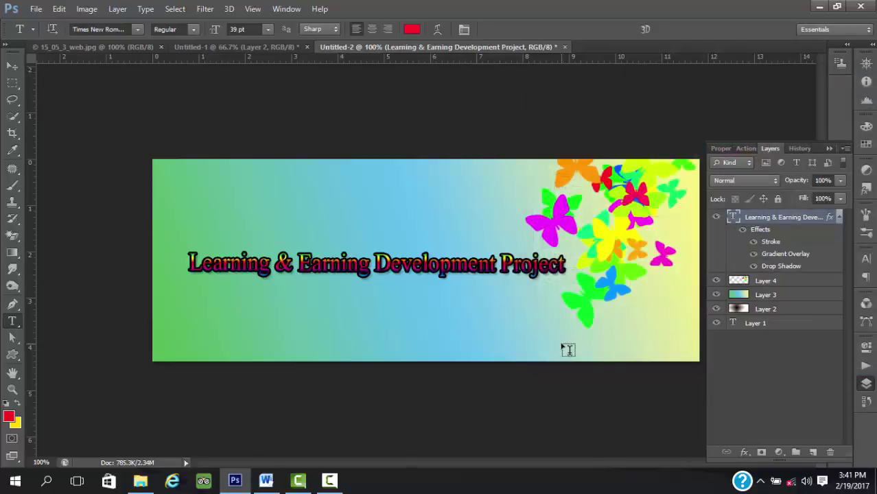
- Add the 39 pt text line "ICT Ministry" centred below the banner title, moved slightly down from it
click(321, 300)
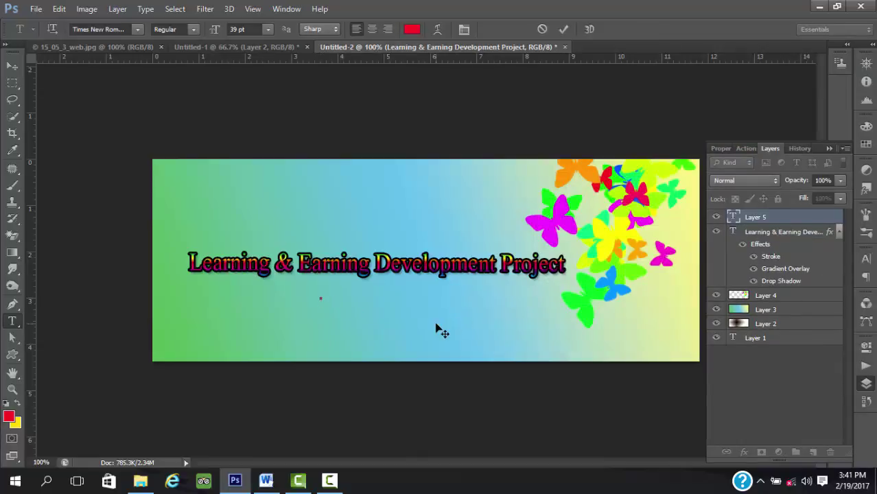
text(ICT Min)
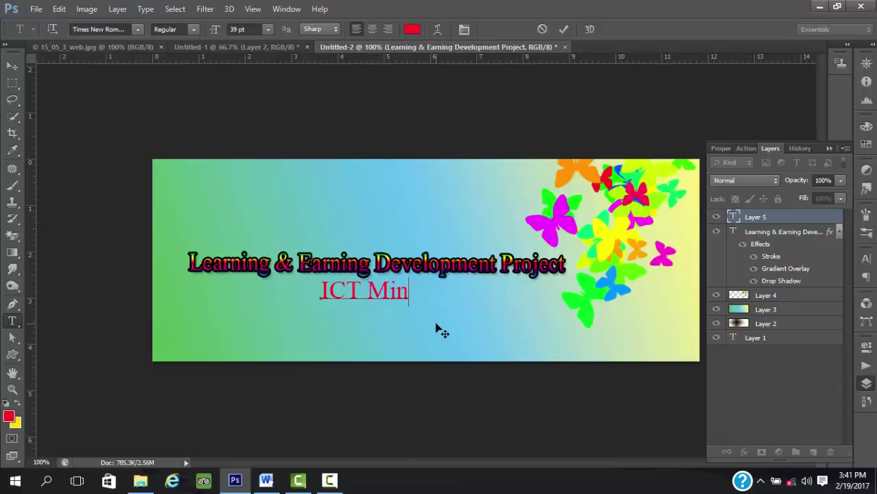
key(BackSpace)
key(BackSpace)
text(inistry)
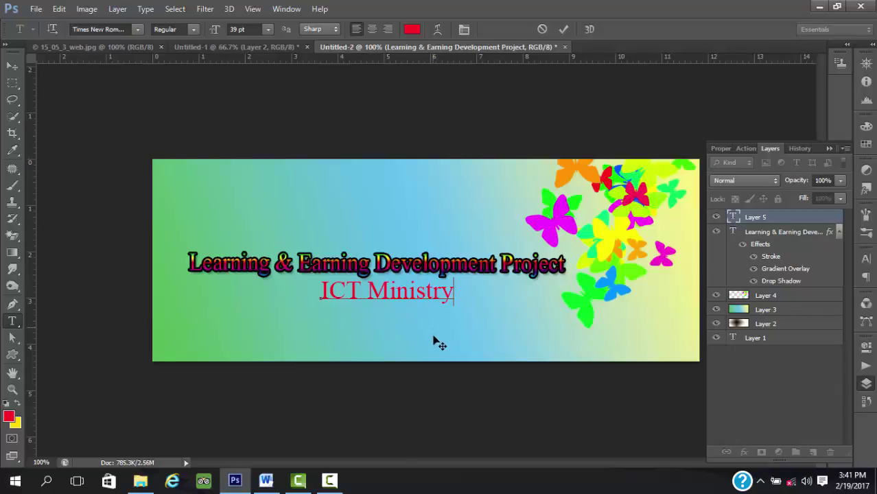
drag(434, 331, 435, 343)
key(ctrl+a)
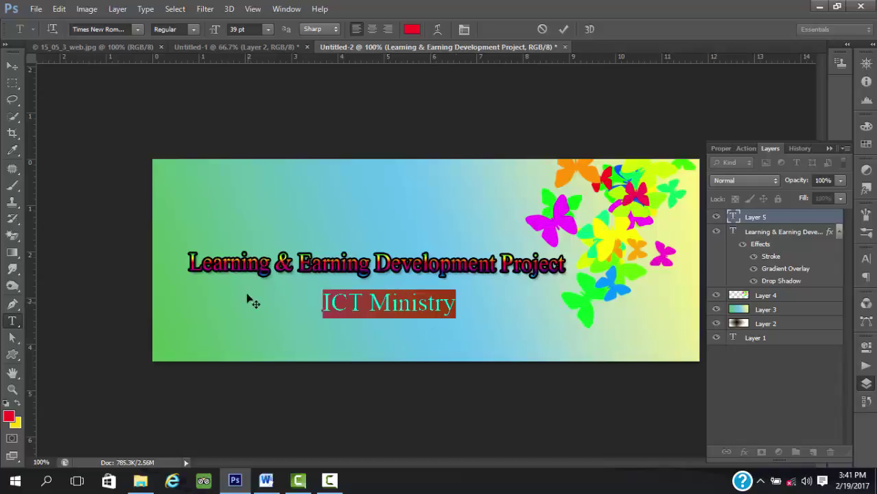
- Copy the layer style of the Learning & Earning Development Project text and paste it onto the ICT Ministry text
click(778, 233)
right_click(778, 233)
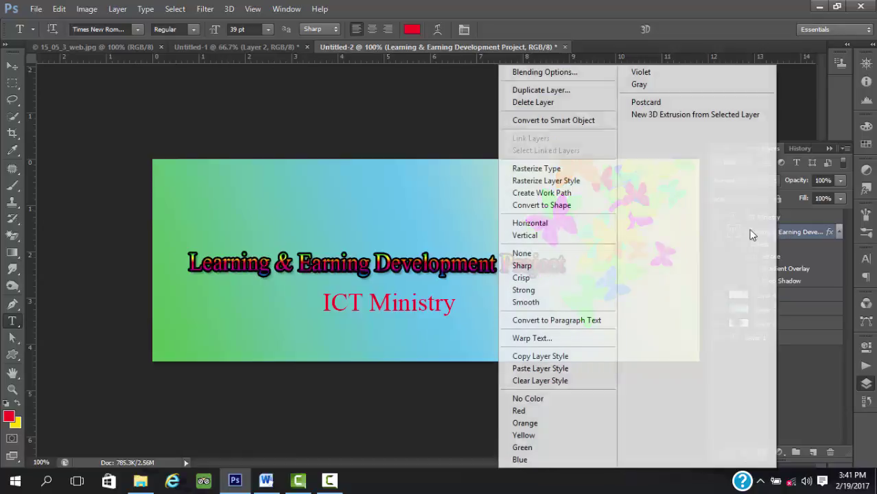
click(576, 357)
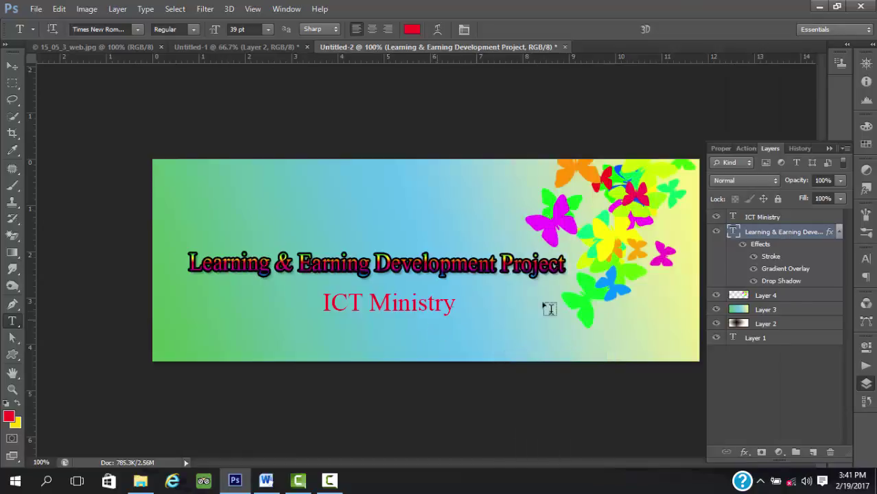
click(764, 217)
right_click(764, 217)
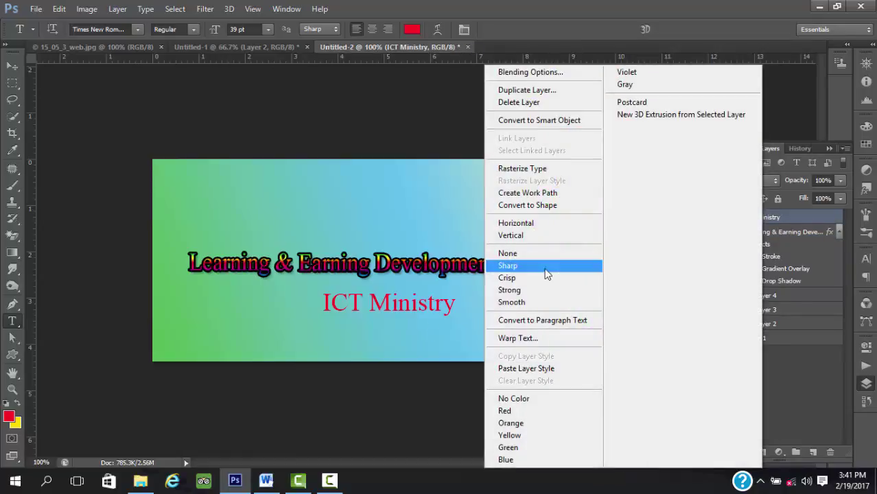
click(549, 364)
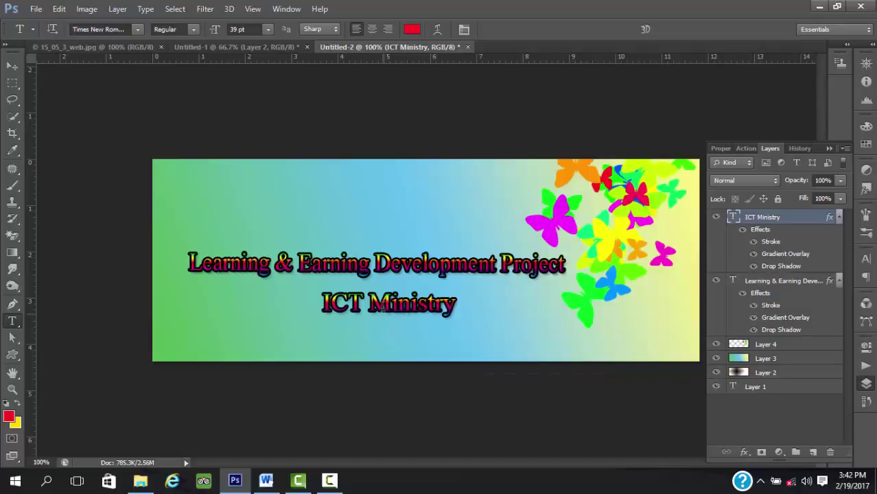
- Replace the Gradient Overlay with a Color Overlay in the layer style of the ICT Ministry text
click(378, 301)
drag(321, 300, 536, 298)
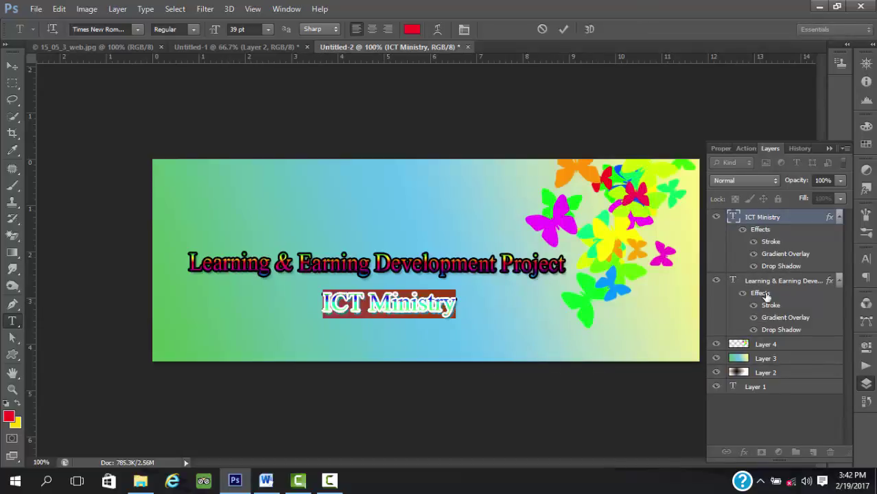
double_click(760, 231)
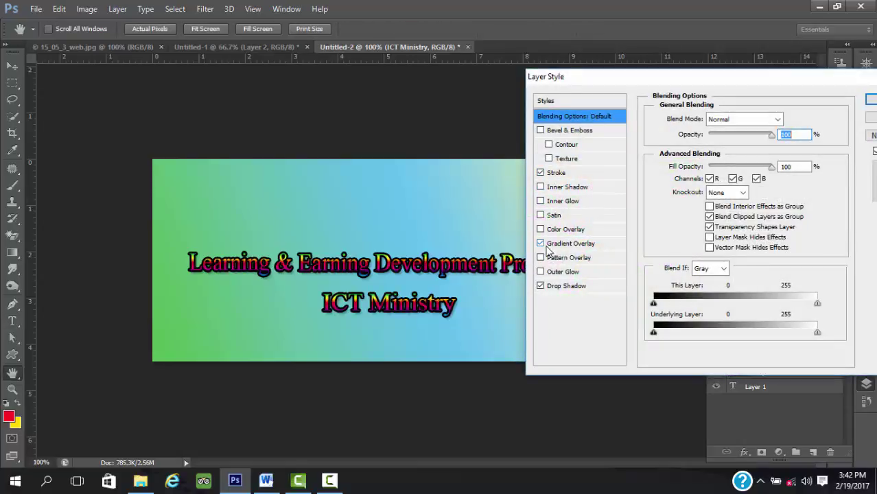
click(541, 244)
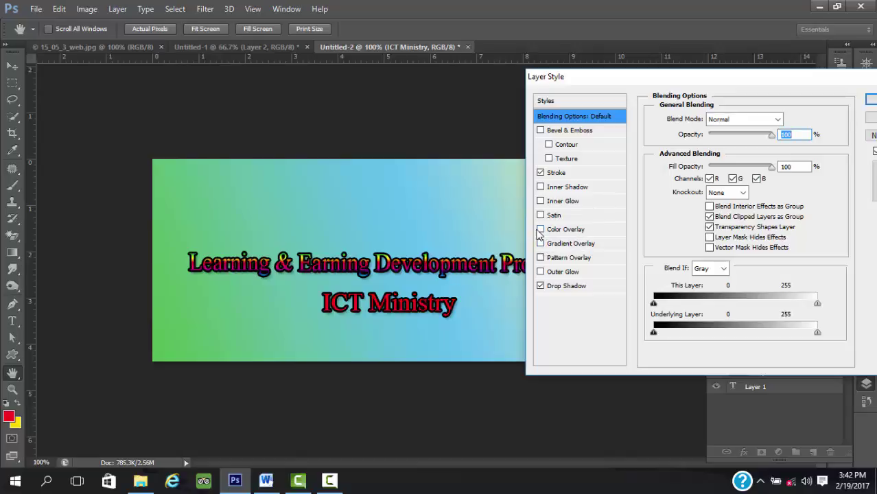
click(540, 230)
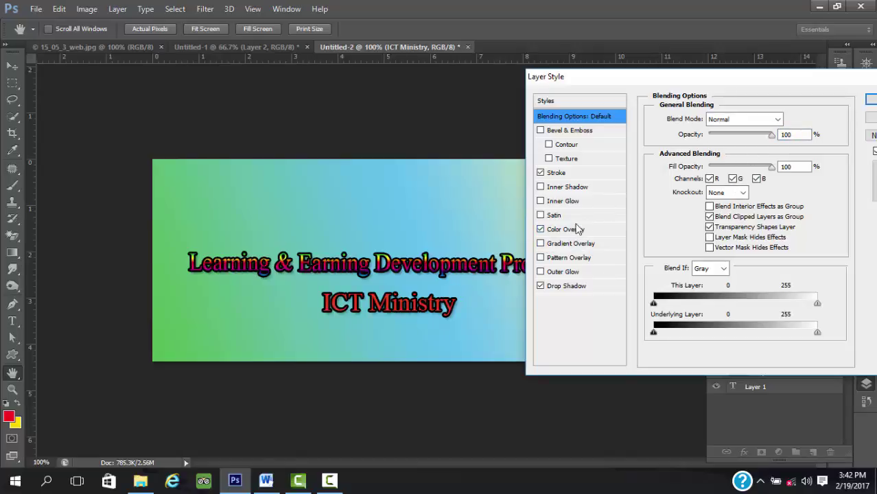
- Try yellow, magenta and blue overlay colours on the ICT Ministry text, settle on cyan 3ff7fe, and apply the style
click(576, 229)
click(789, 118)
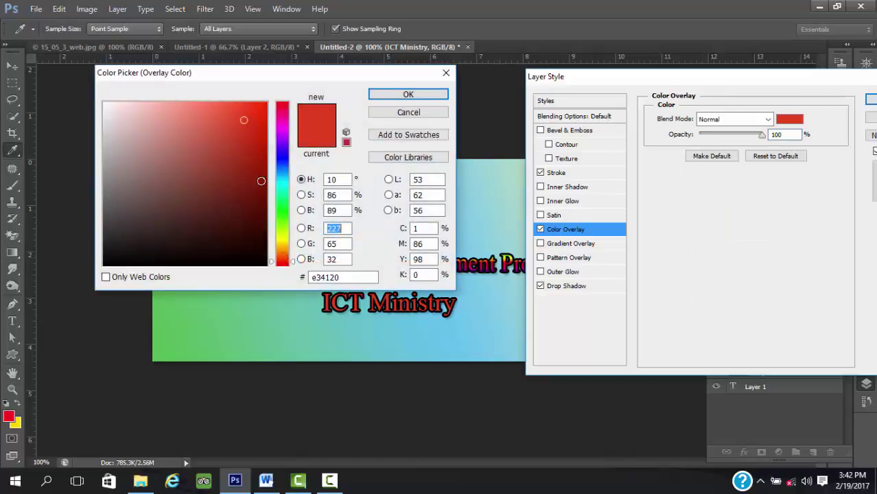
click(284, 242)
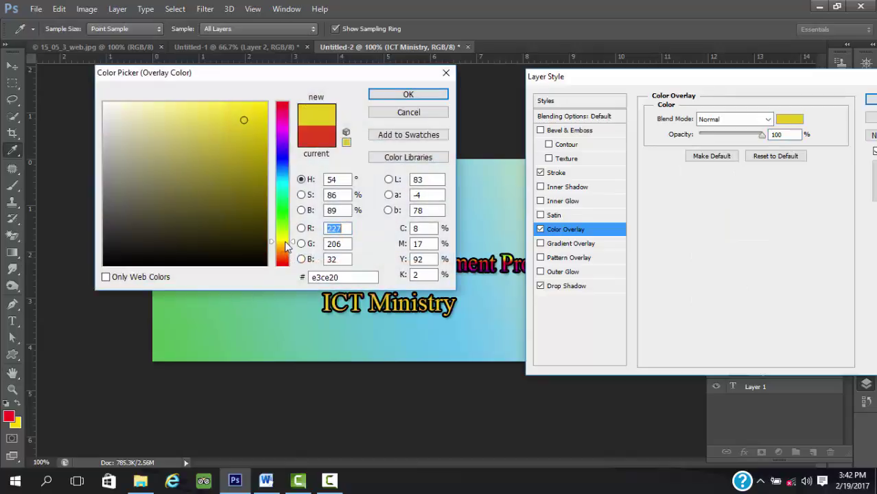
click(278, 162)
click(282, 126)
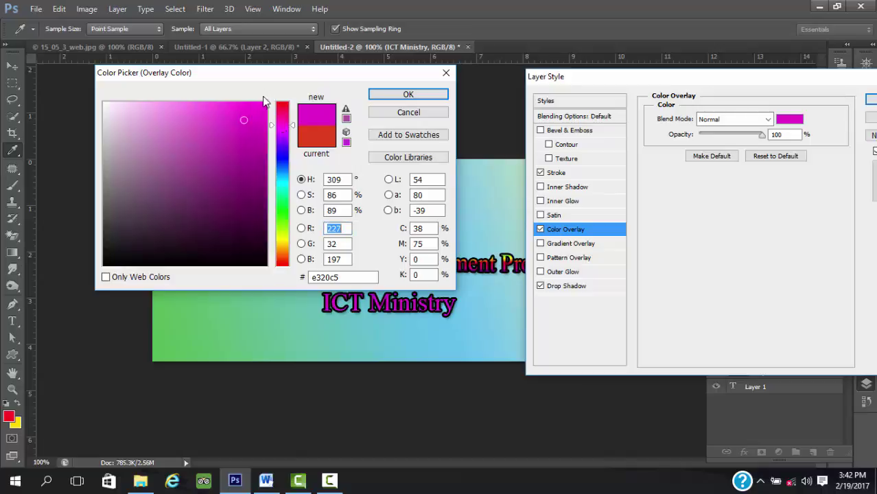
click(265, 103)
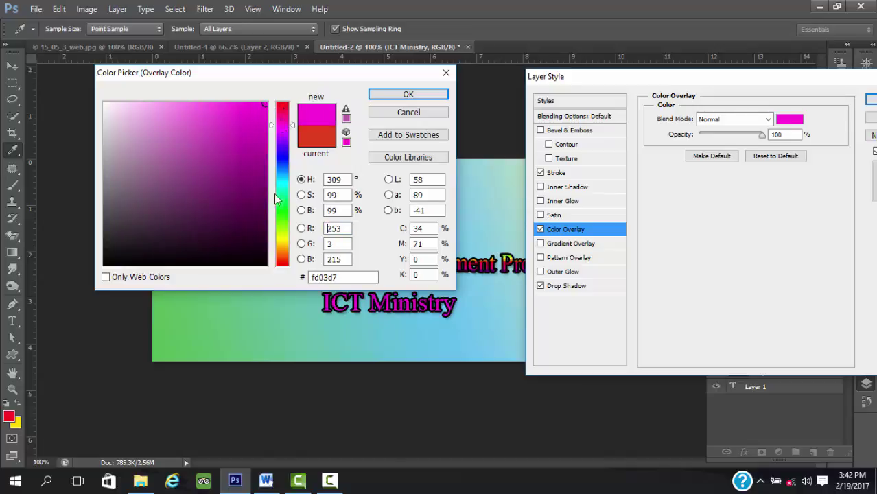
click(282, 238)
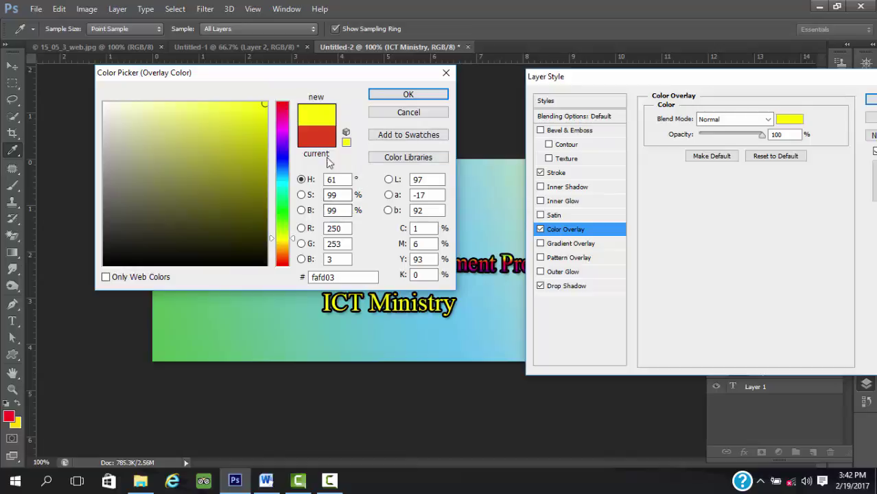
click(261, 180)
click(282, 177)
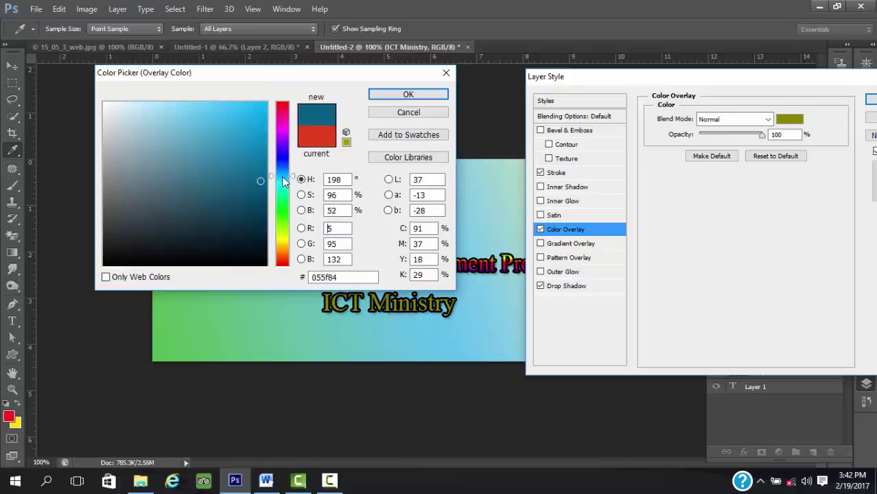
click(283, 182)
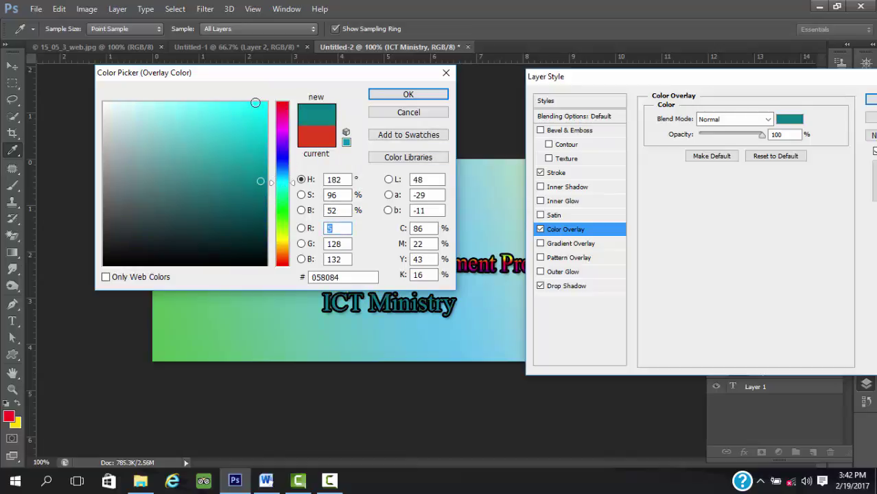
drag(256, 102, 227, 103)
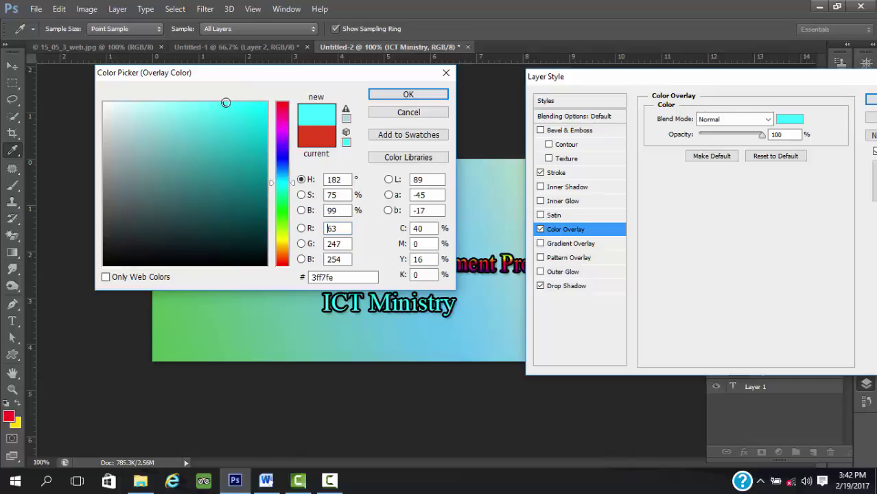
click(407, 96)
click(870, 100)
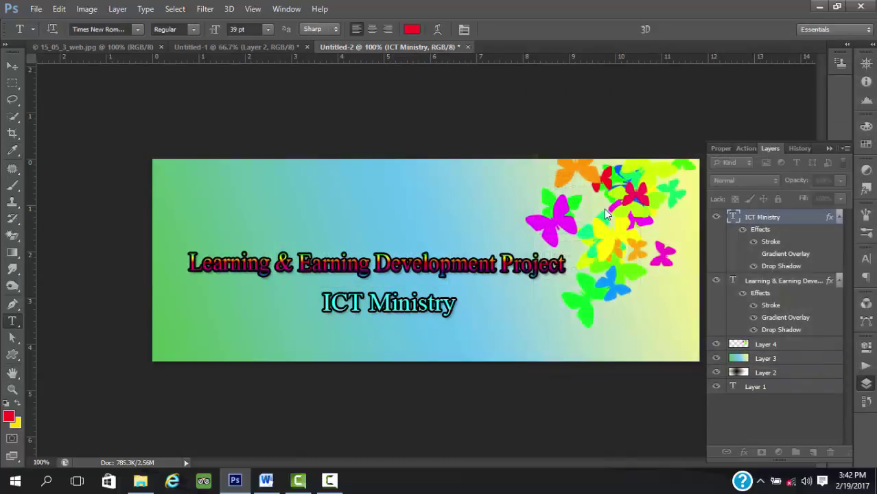